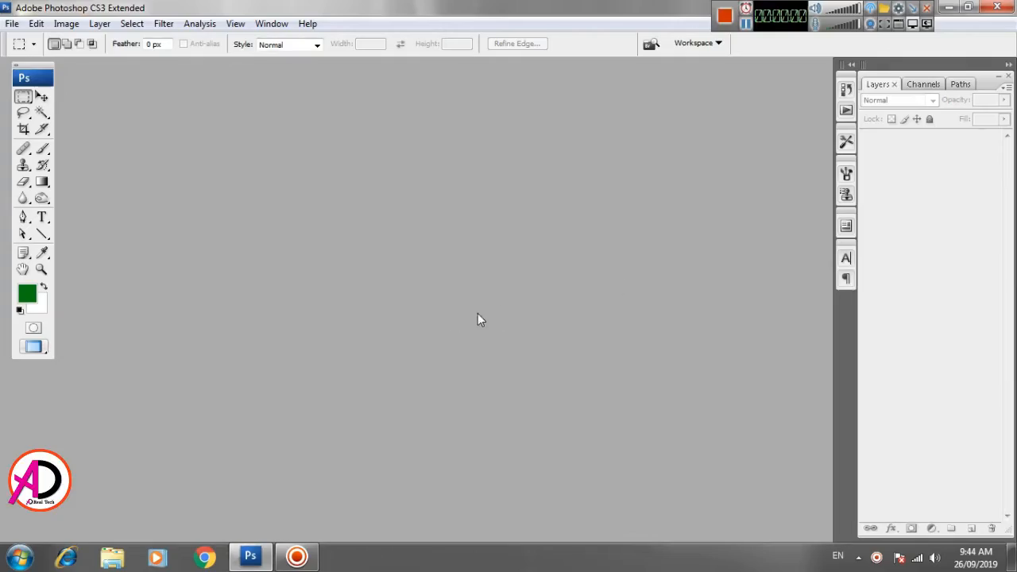
- Start a new document measured in inches, 2 inches wide and 3 inches tall
{"action": "left_click", "coordinate": [12, 23]}
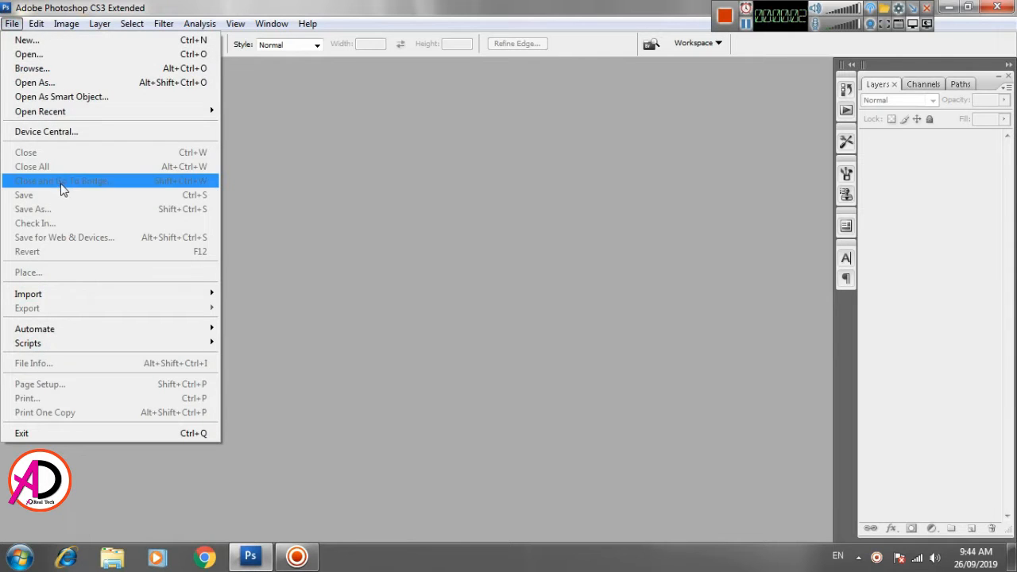
{"action": "left_click", "coordinate": [105, 42]}
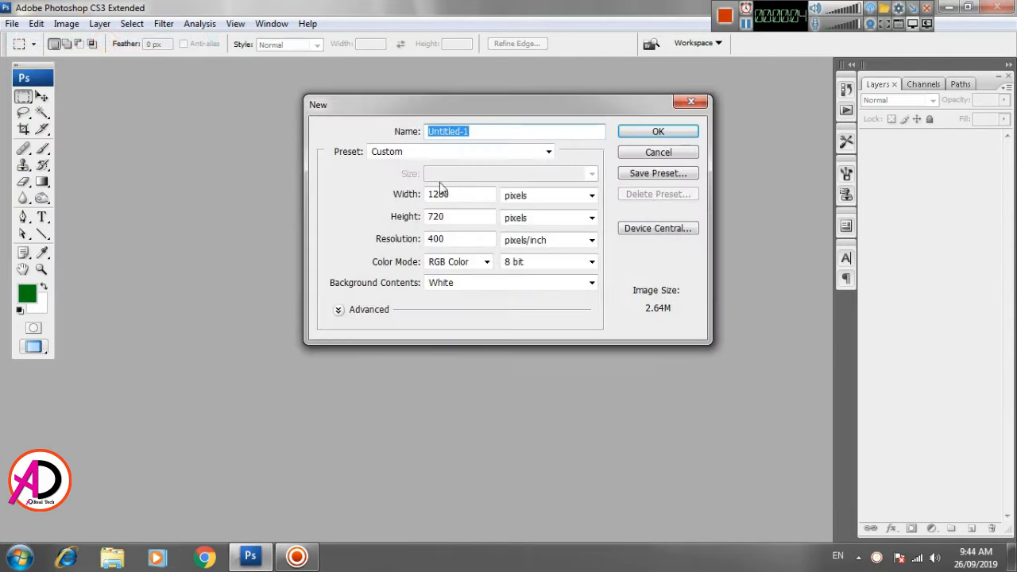
{"action": "double_click", "coordinate": [440, 194]}
{"action": "left_click", "coordinate": [550, 195]}
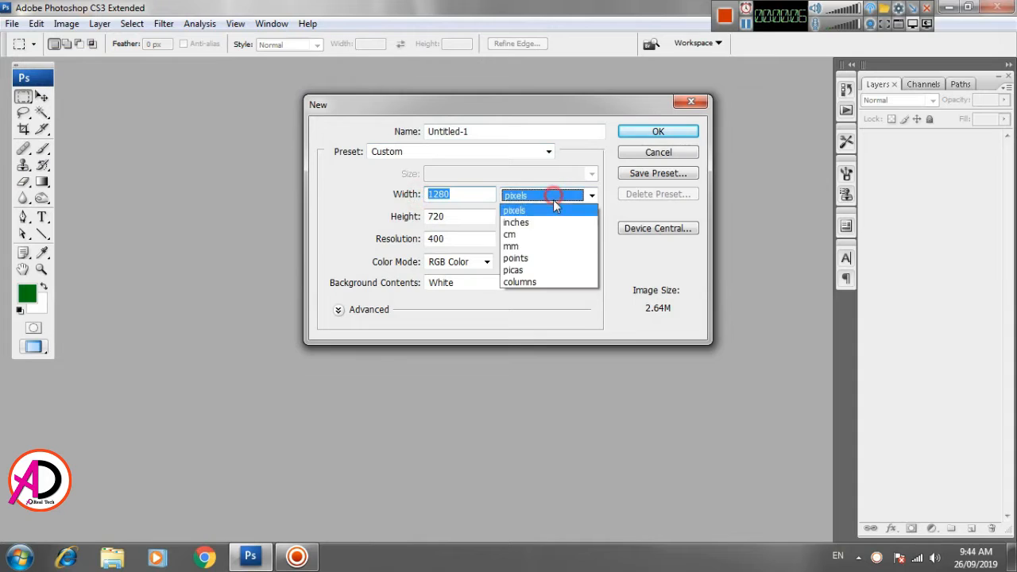
{"action": "left_click", "coordinate": [544, 225]}
{"action": "left_click", "coordinate": [397, 194]}
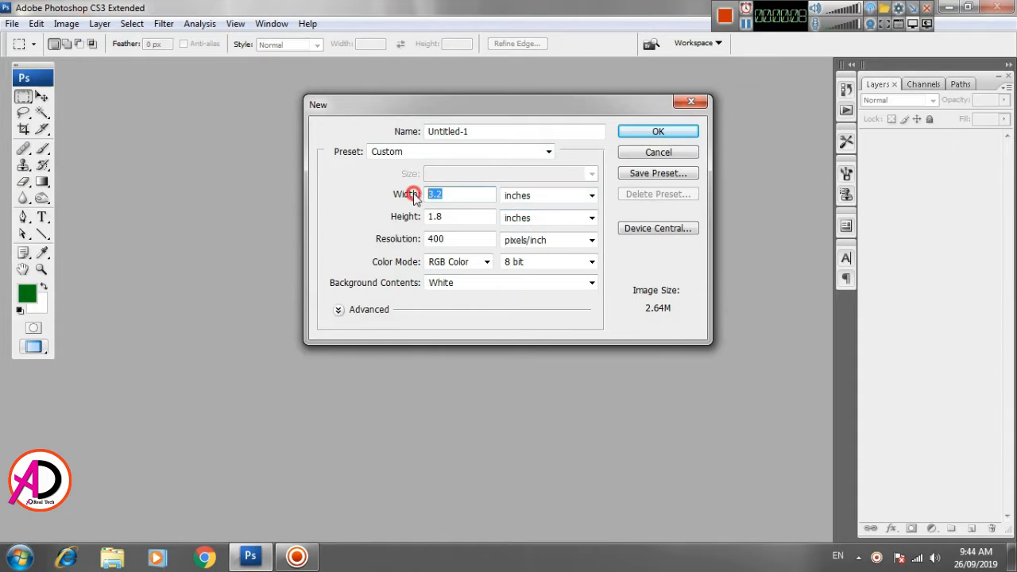
{"action": "type", "text": "2"}
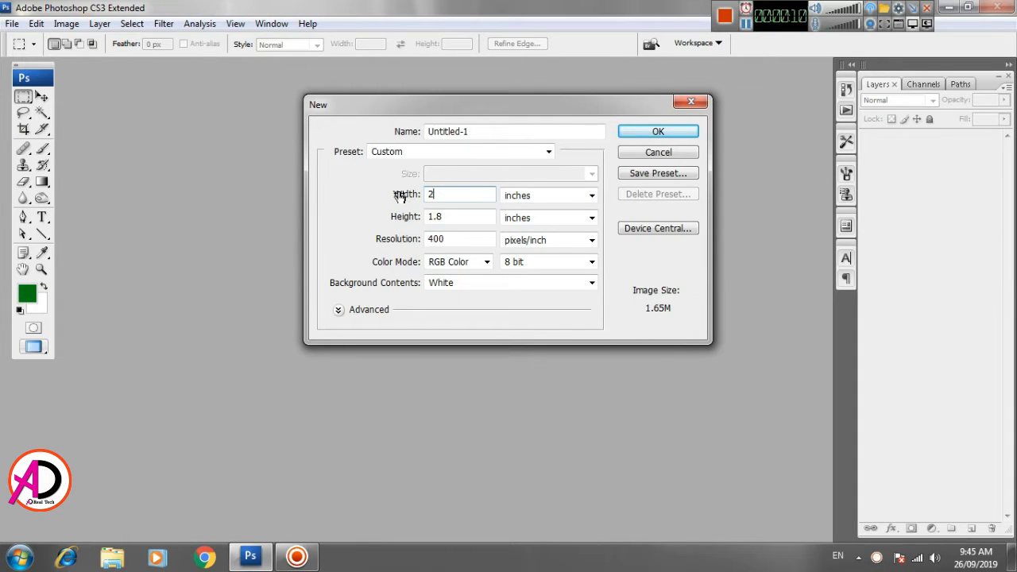
{"action": "key", "text": "Tab"}
{"action": "key", "text": "Tab"}
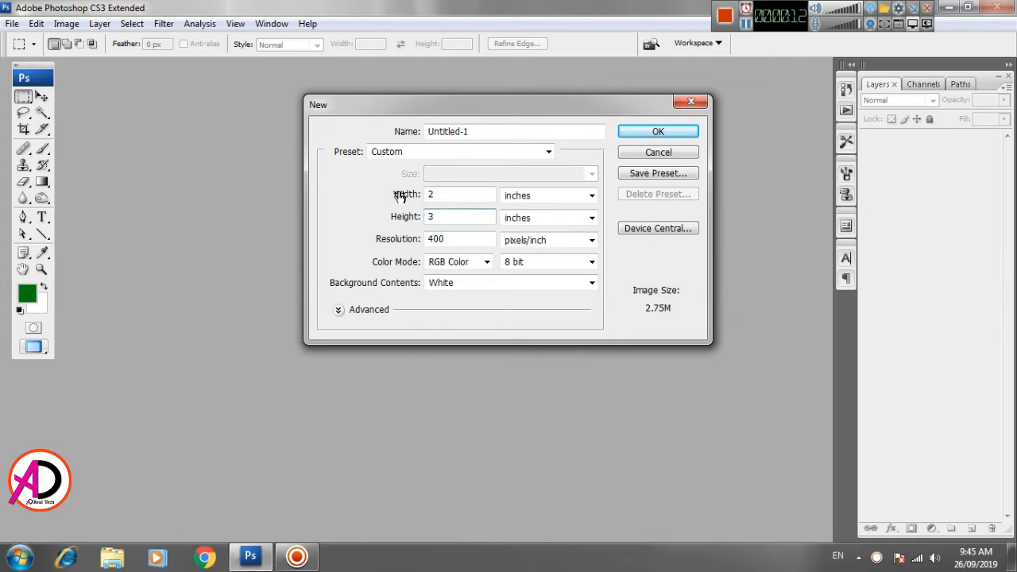
{"action": "key", "text": "Tab"}
- Set the resolution to 400 pixels/inch and create the document
{"action": "left_click", "coordinate": [407, 241]}
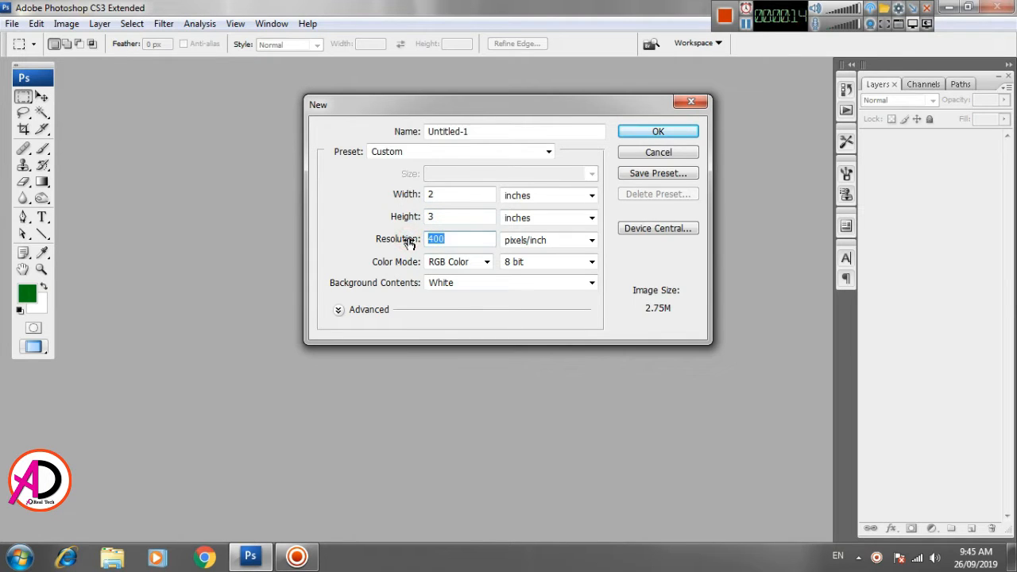
{"action": "type", "text": "40"}
{"action": "key", "text": "BackSpace"}
{"action": "key", "text": "BackSpace"}
{"action": "type", "text": "300"}
{"action": "left_click", "coordinate": [444, 197]}
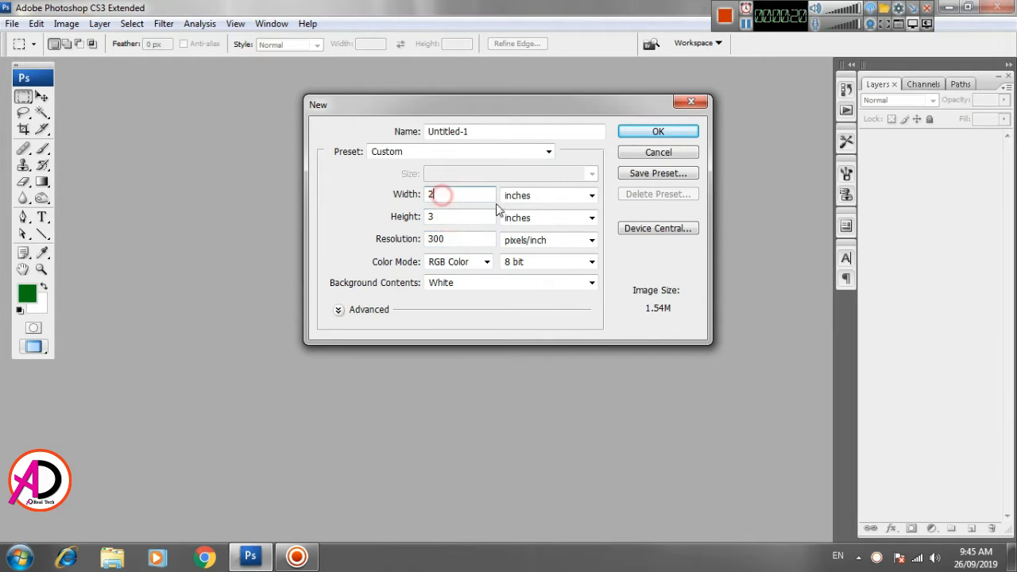
{"action": "left_click", "coordinate": [416, 238]}
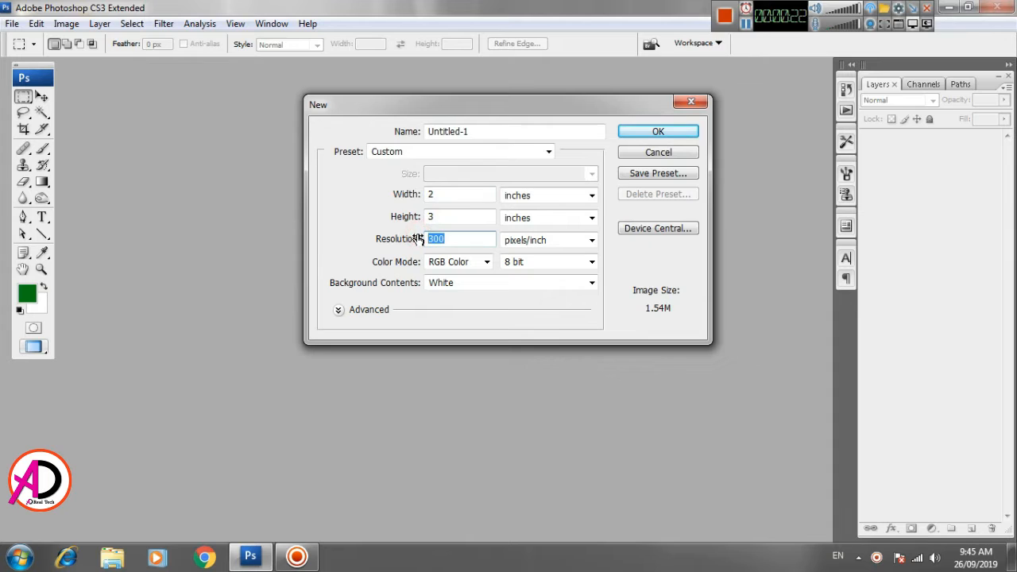
{"action": "type", "text": "400"}
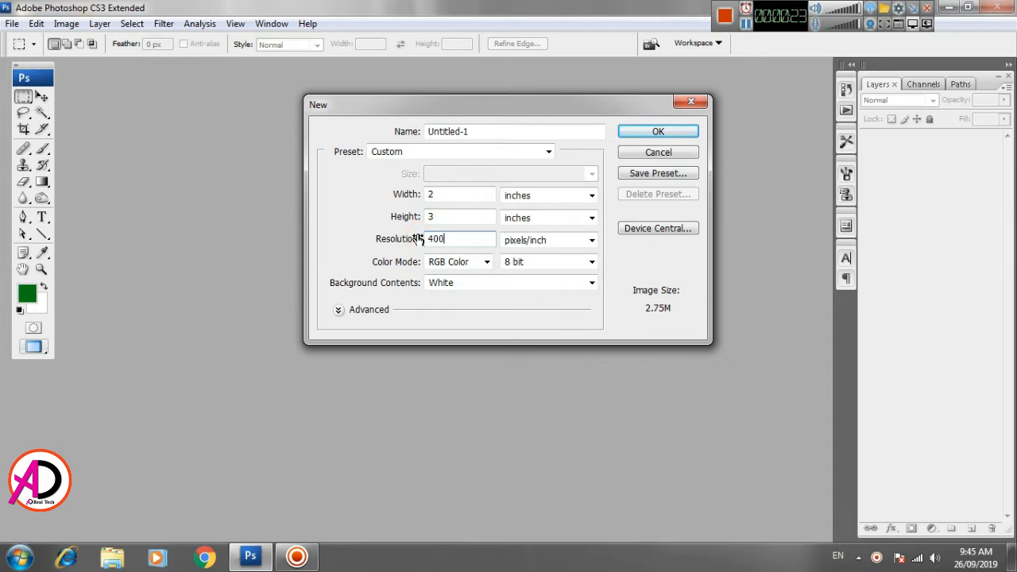
{"action": "left_click", "coordinate": [460, 195]}
{"action": "left_click_drag", "start_coordinate": [442, 193], "coordinate": [395, 216]}
{"action": "left_click_drag", "start_coordinate": [467, 239], "coordinate": [375, 238]}
{"action": "left_click", "coordinate": [675, 133]}
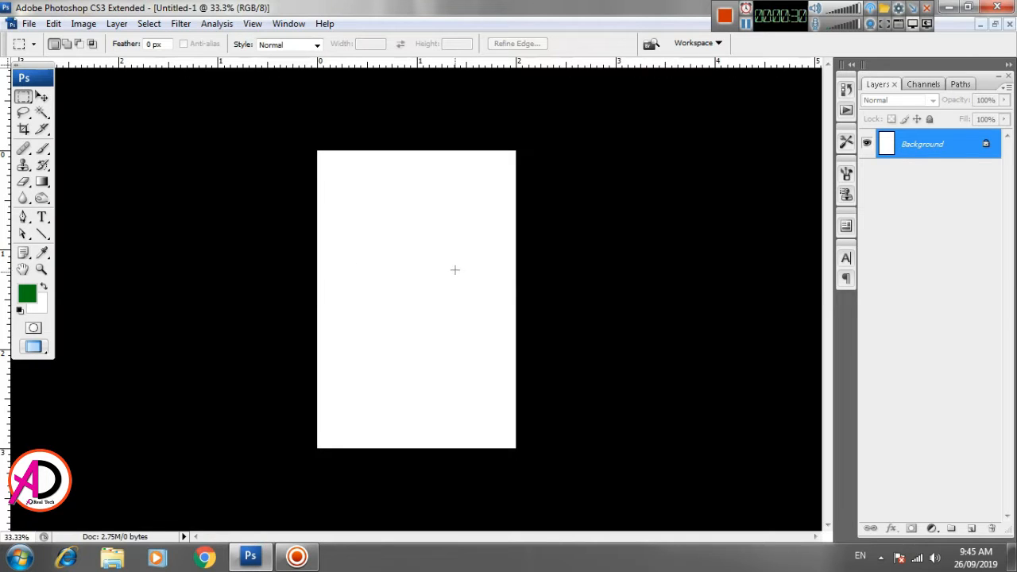
- Switch to Full Screen Mode with Menu Bar, center the page, and pick the Pen tool
{"action": "key", "text": "f"}
{"action": "scroll", "coordinate": [448, 291], "scroll_direction": "up", "scroll_amount": 3}
{"action": "left_click_drag", "start_coordinate": [526, 305], "coordinate": [423, 302]}
{"action": "scroll", "coordinate": [458, 294], "scroll_direction": "up", "scroll_amount": 1}
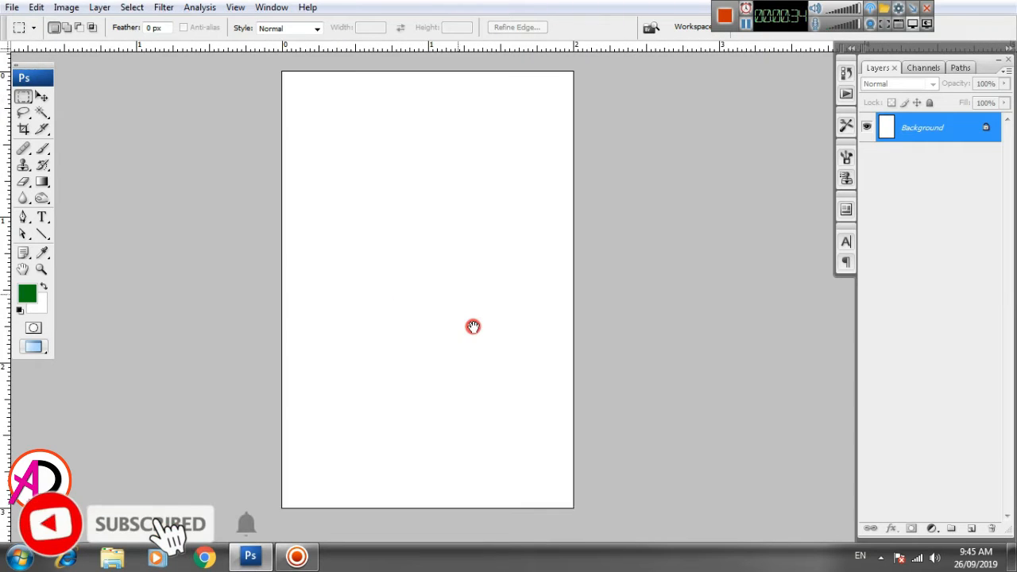
{"action": "left_click_drag", "start_coordinate": [473, 326], "coordinate": [479, 298]}
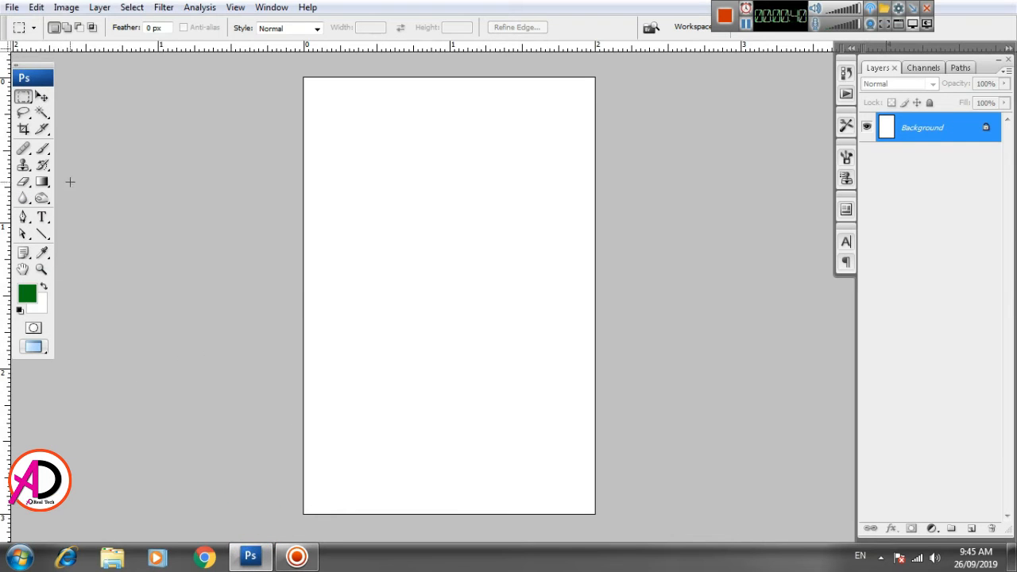
{"action": "left_click", "coordinate": [23, 218]}
- Draw a black triangle over the page's top-left corner as shape layer Shape 1
{"action": "left_click_drag", "start_coordinate": [399, 241], "coordinate": [413, 289]}
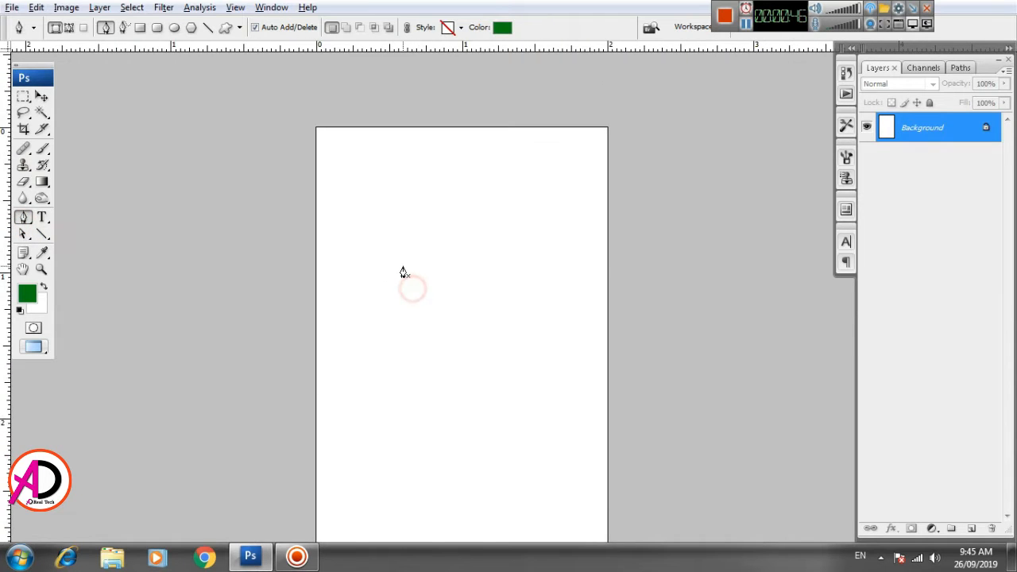
{"action": "scroll", "coordinate": [406, 272], "scroll_direction": "up", "scroll_amount": 1}
{"action": "scroll", "coordinate": [408, 273], "scroll_direction": "up", "scroll_amount": 1}
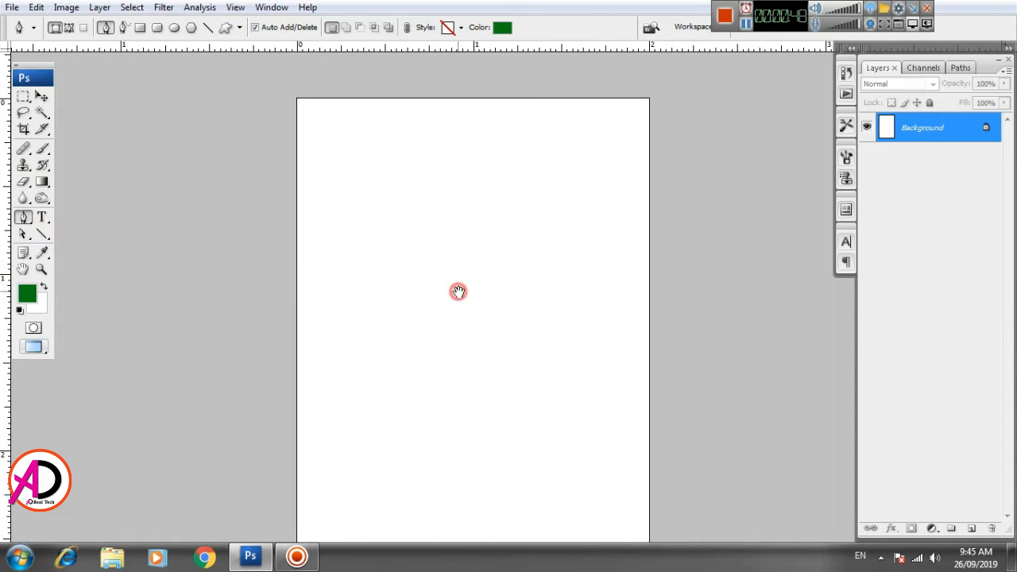
{"action": "scroll", "coordinate": [456, 291], "scroll_direction": "down", "scroll_amount": 1}
{"action": "left_click", "coordinate": [311, 205]}
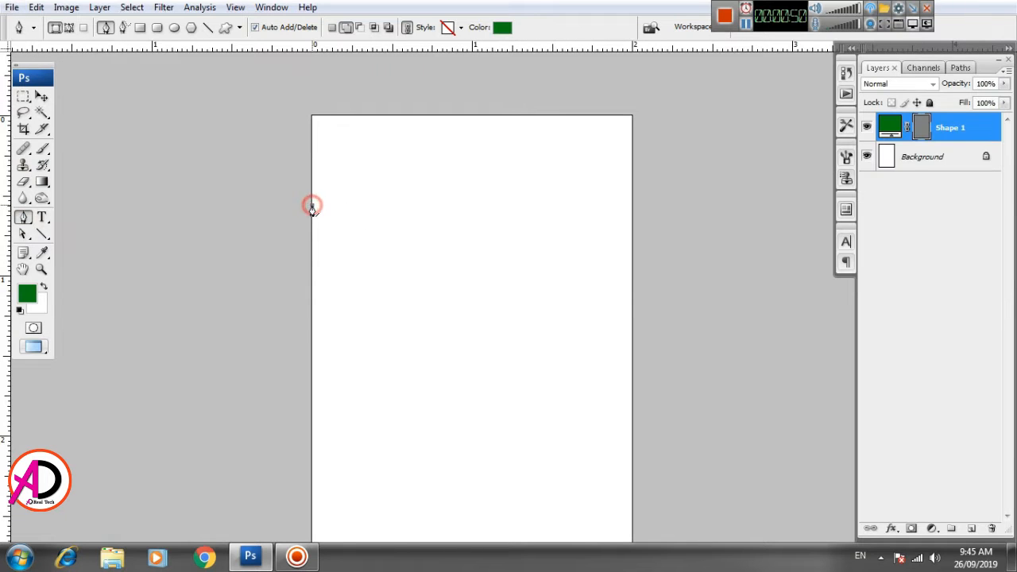
{"action": "left_click", "coordinate": [380, 117]}
{"action": "left_click", "coordinate": [310, 116]}
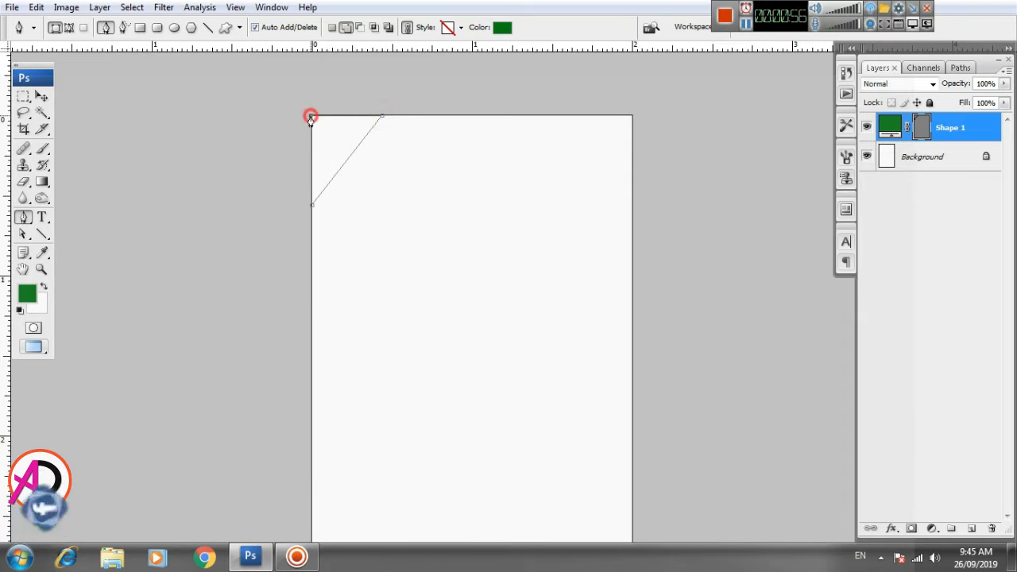
{"action": "left_click", "coordinate": [314, 205]}
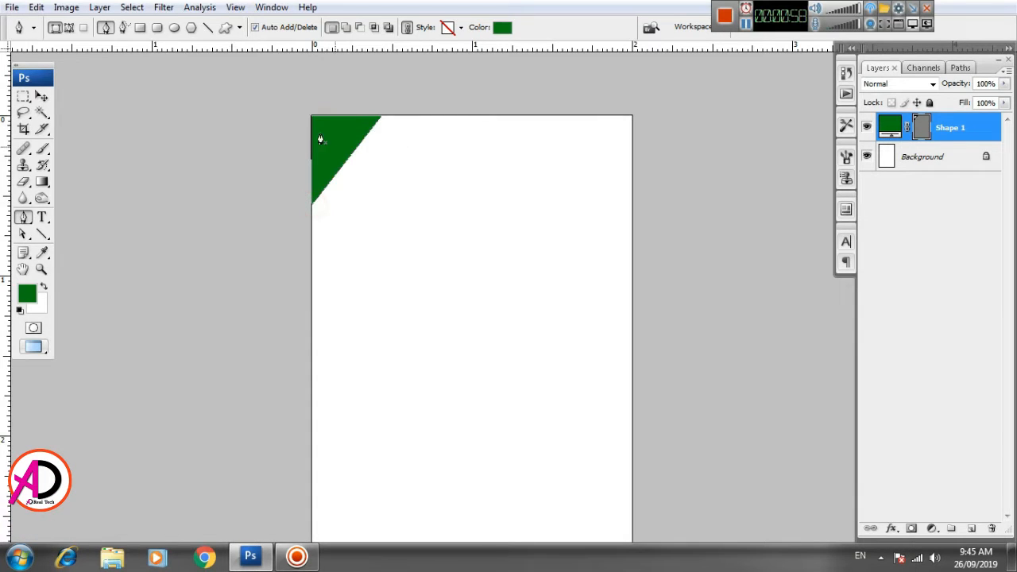
{"action": "left_click", "coordinate": [504, 30]}
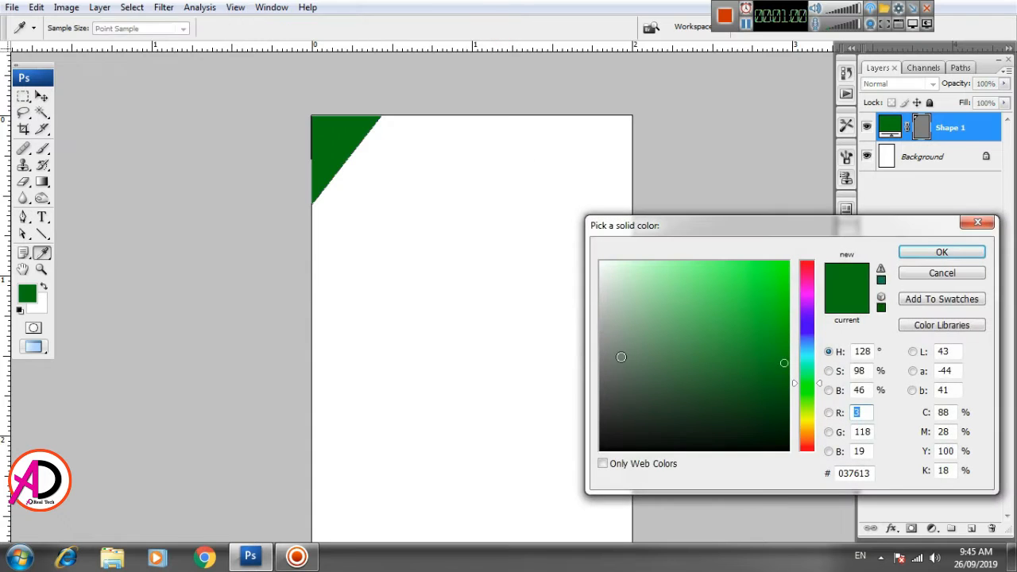
{"action": "left_click_drag", "start_coordinate": [619, 356], "coordinate": [587, 464]}
{"action": "left_click", "coordinate": [937, 252]}
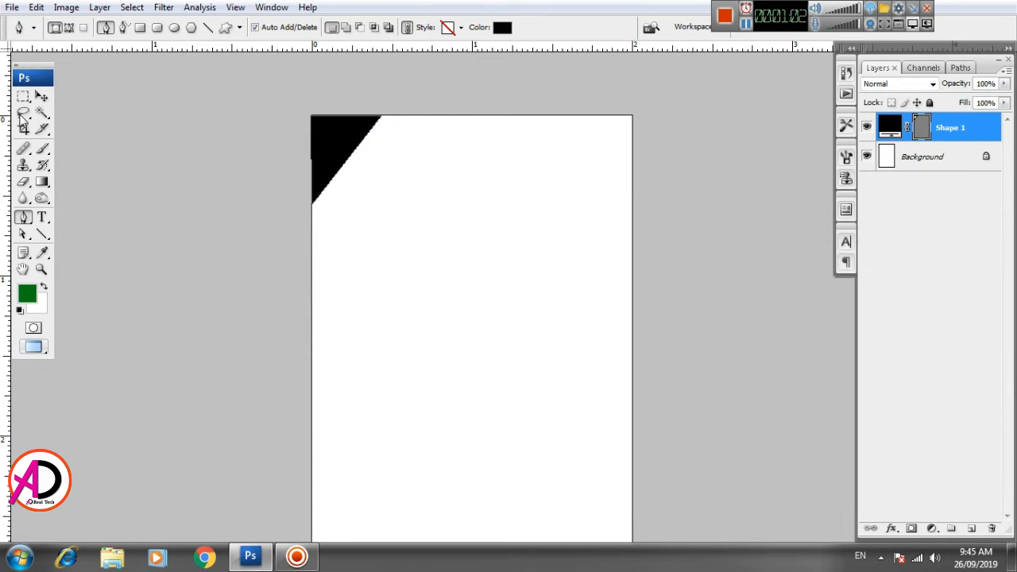
{"action": "left_click", "coordinate": [43, 98]}
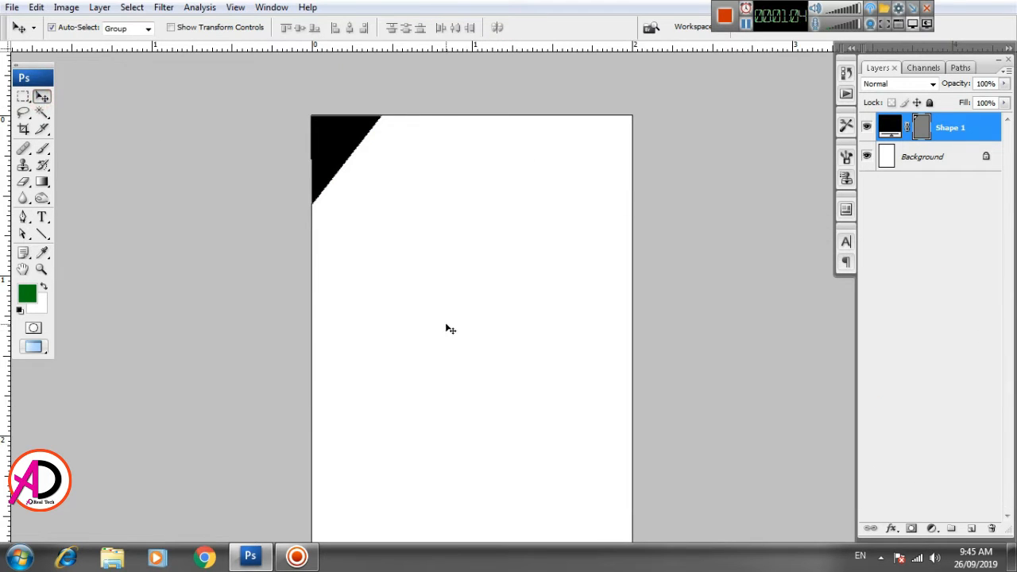
- Draw Shape 2, a dark grey band from the left edge along the black triangle
{"action": "left_click", "coordinate": [23, 217]}
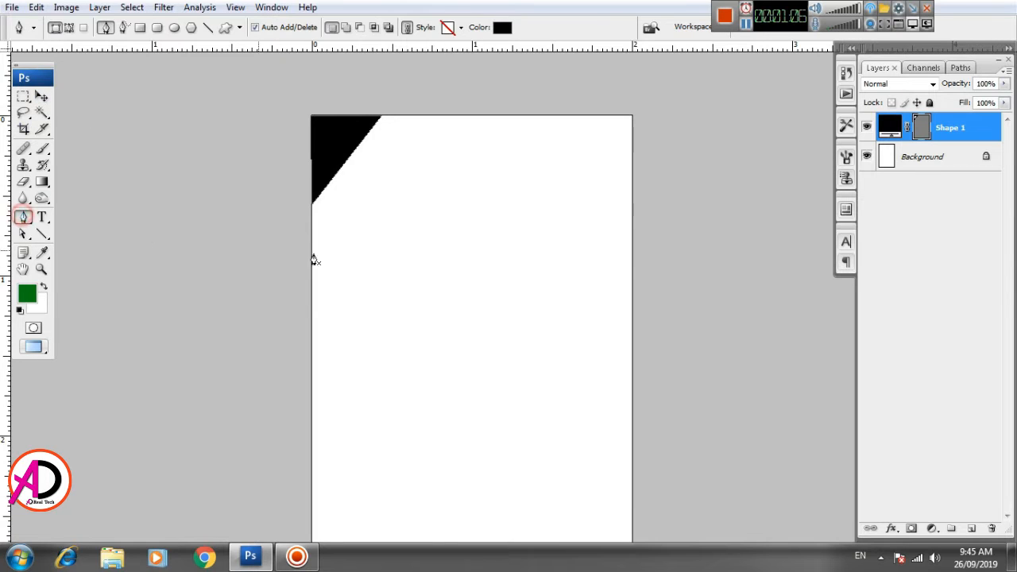
{"action": "left_click", "coordinate": [311, 207]}
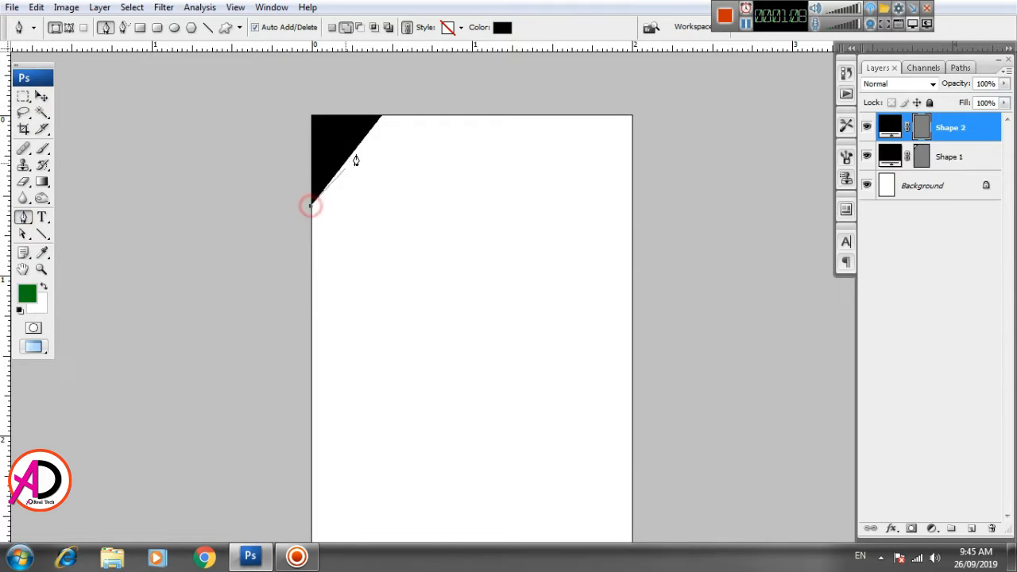
{"action": "left_click", "coordinate": [382, 116]}
{"action": "left_click", "coordinate": [421, 116]}
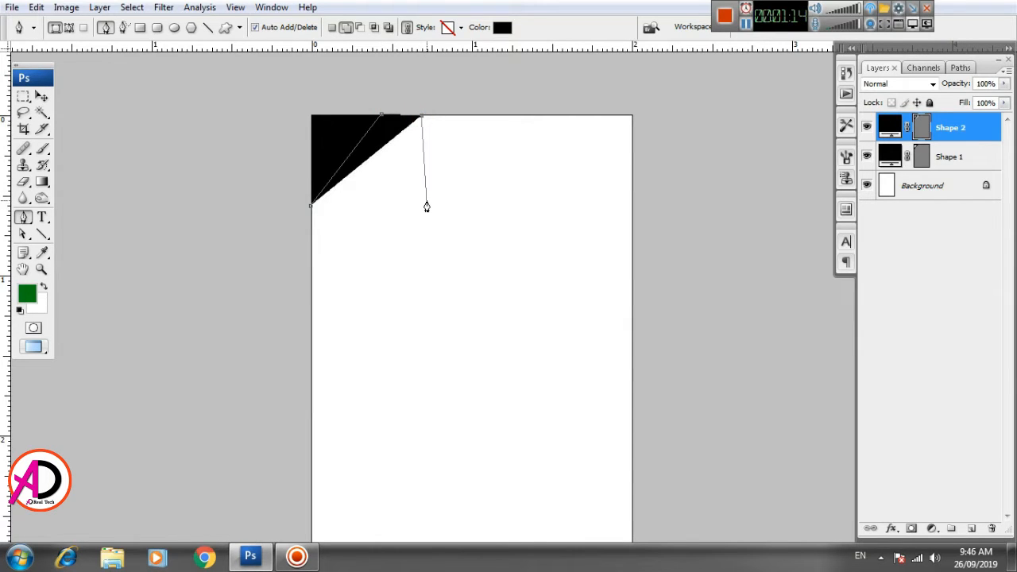
{"action": "left_click", "coordinate": [313, 208]}
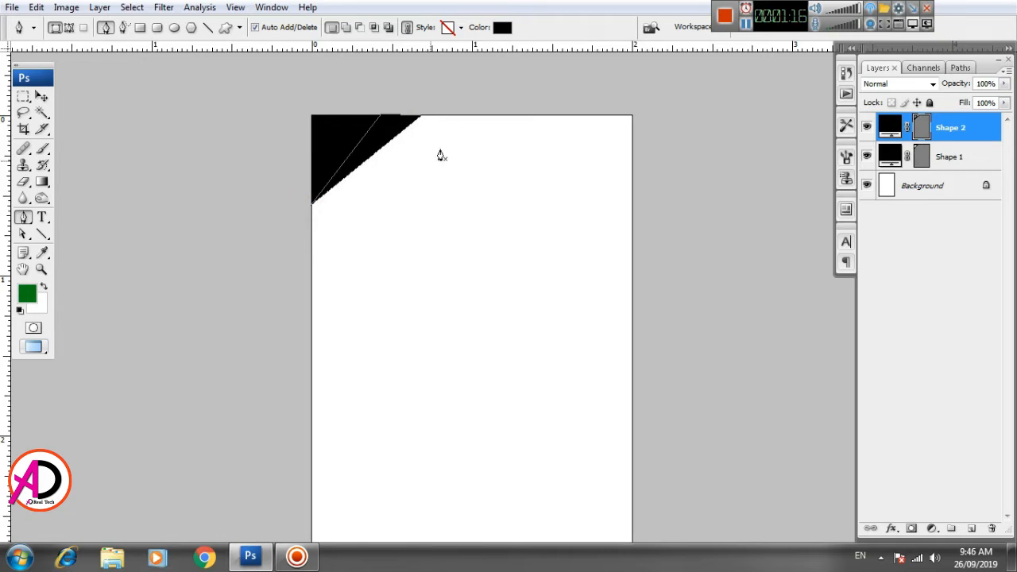
{"action": "left_click", "coordinate": [502, 27]}
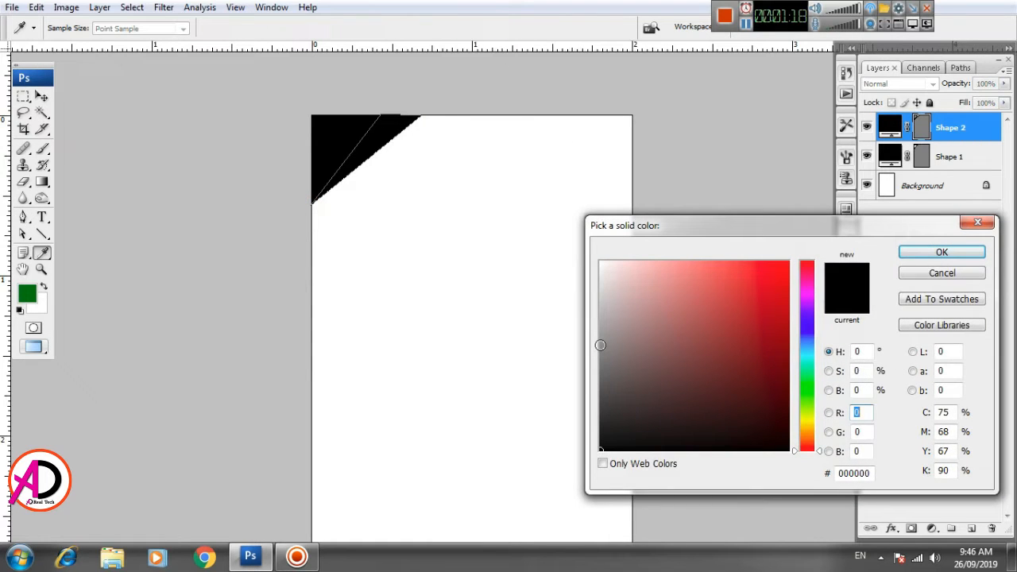
{"action": "left_click", "coordinate": [600, 345]}
{"action": "left_click_drag", "start_coordinate": [603, 387], "coordinate": [602, 410]}
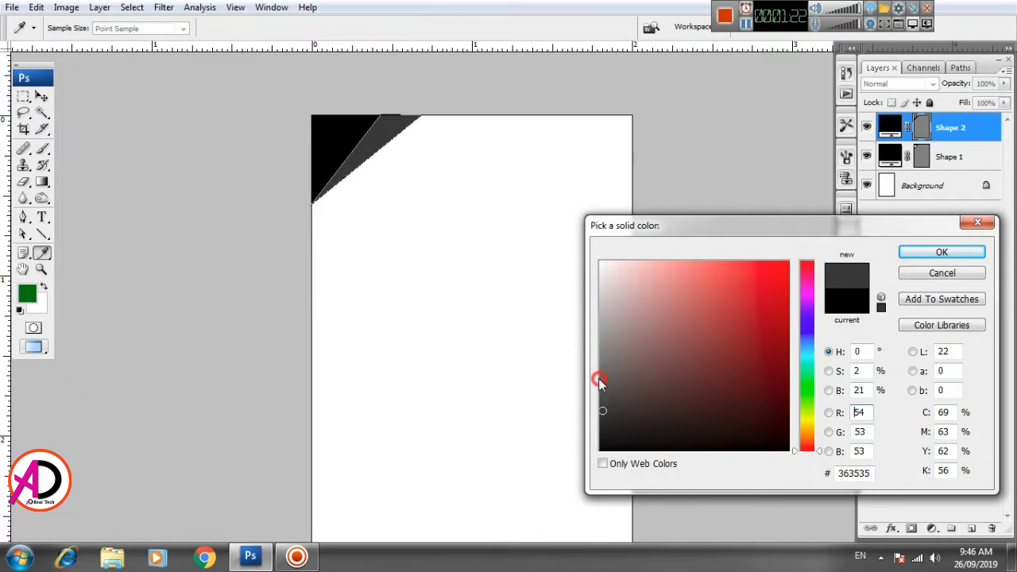
{"action": "left_click", "coordinate": [601, 385]}
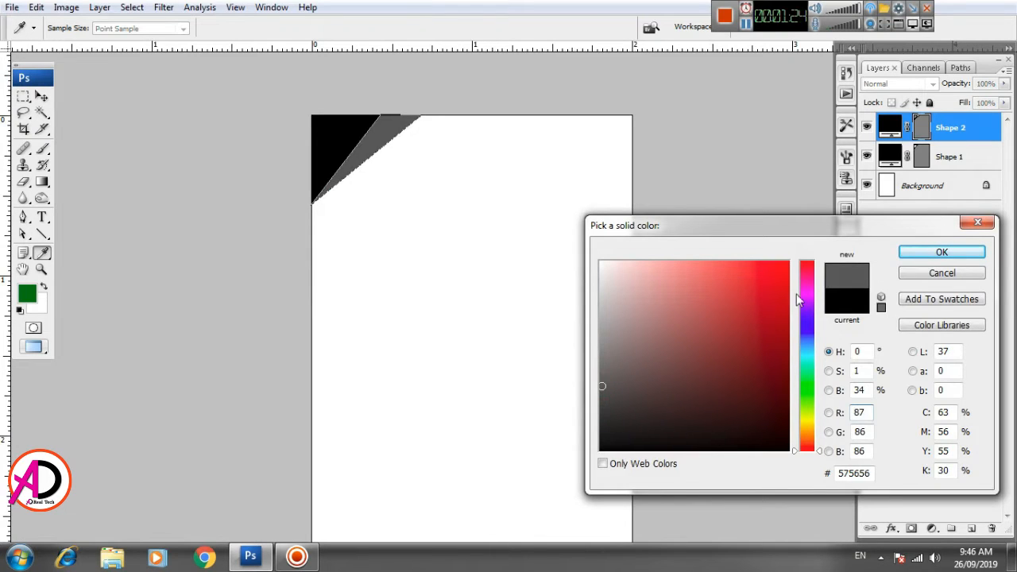
{"action": "left_click", "coordinate": [913, 253]}
- Select the grey band layer and bring the top corner bands into closer view
{"action": "key", "text": "v"}
{"action": "left_click", "coordinate": [450, 199]}
{"action": "left_click", "coordinate": [376, 151]}
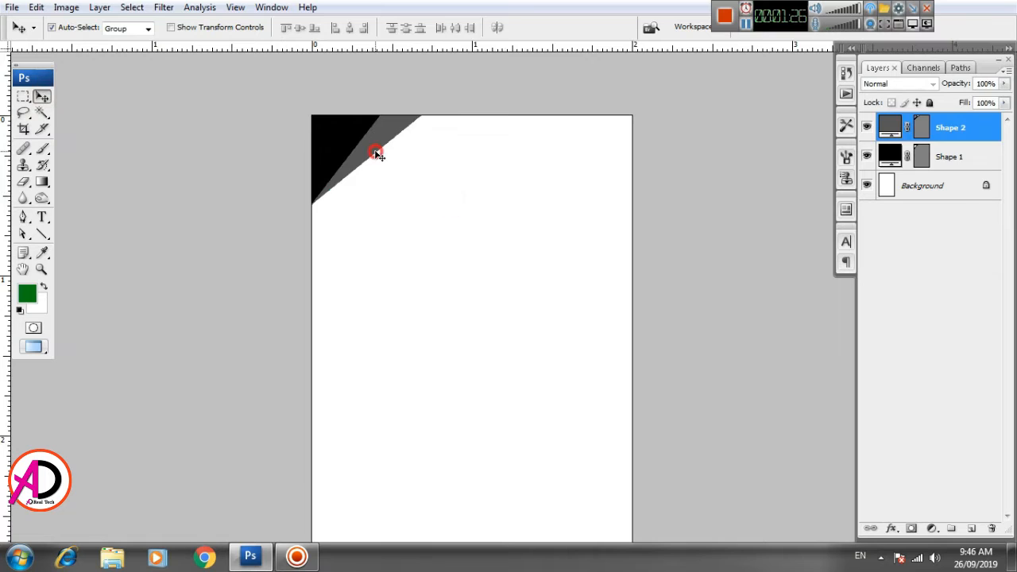
{"action": "scroll", "coordinate": [438, 261], "scroll_direction": "up", "scroll_amount": 1}
{"action": "left_click_drag", "start_coordinate": [438, 261], "coordinate": [394, 318]}
{"action": "scroll", "coordinate": [438, 307], "scroll_direction": "up", "scroll_amount": 1}
{"action": "left_click_drag", "start_coordinate": [477, 368], "coordinate": [466, 369]}
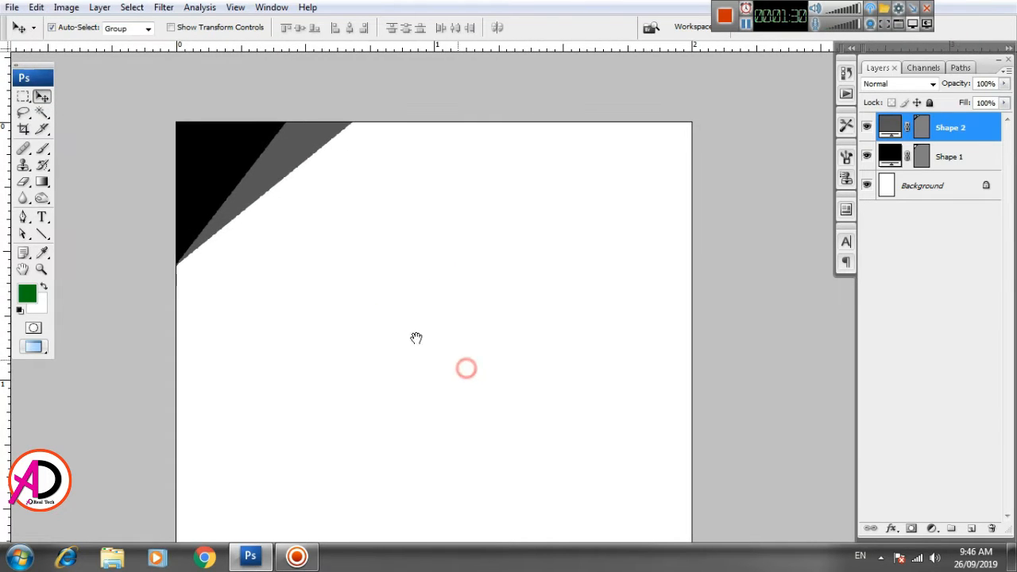
{"action": "key", "text": "p"}
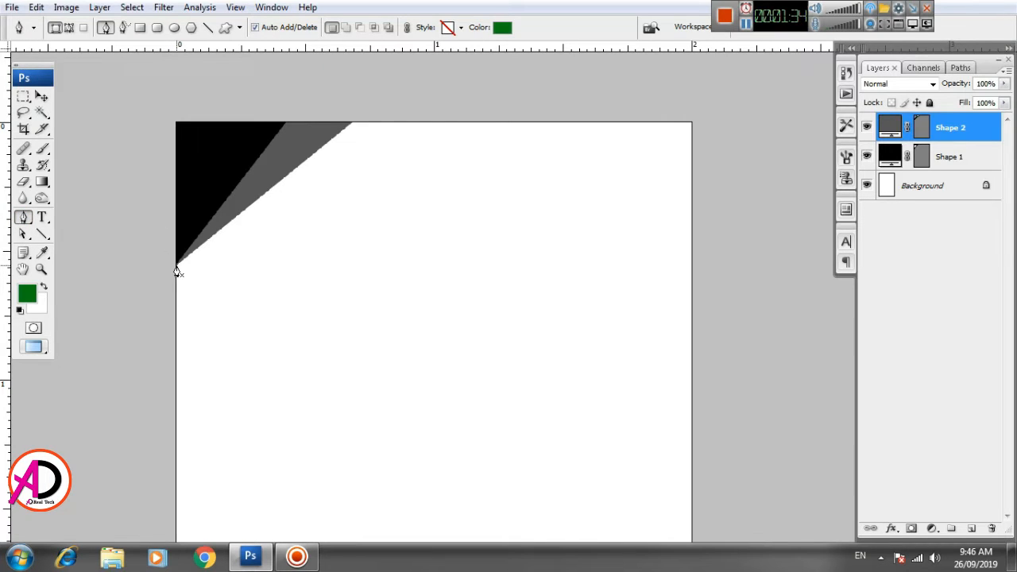
- Trace a new band from the grey band's lower tip along its edge to the top edge
{"action": "left_click", "coordinate": [213, 238]}
{"action": "left_click", "coordinate": [352, 126]}
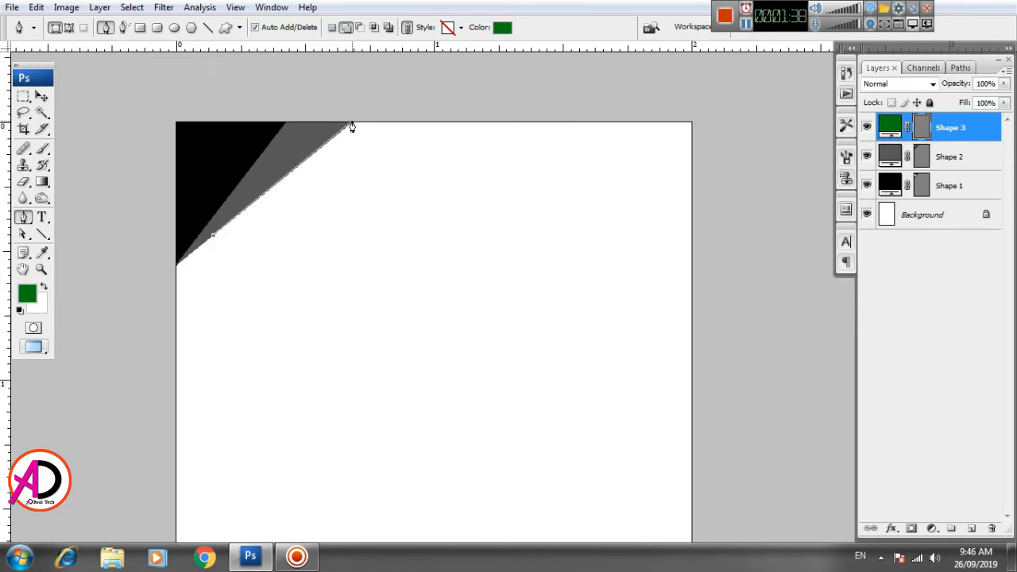
{"action": "left_click", "coordinate": [352, 126]}
{"action": "left_click", "coordinate": [464, 124]}
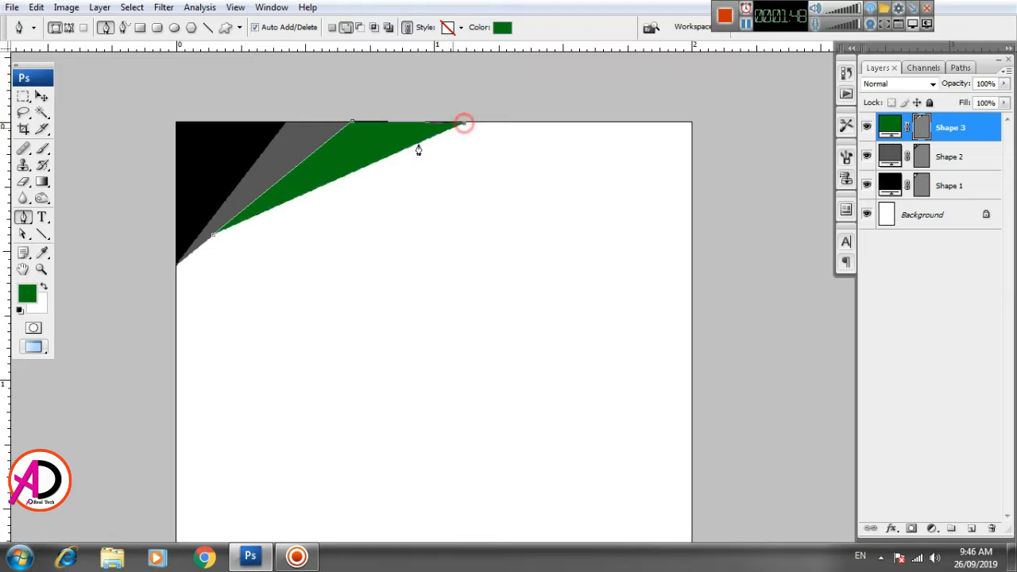
{"action": "left_click", "coordinate": [212, 238]}
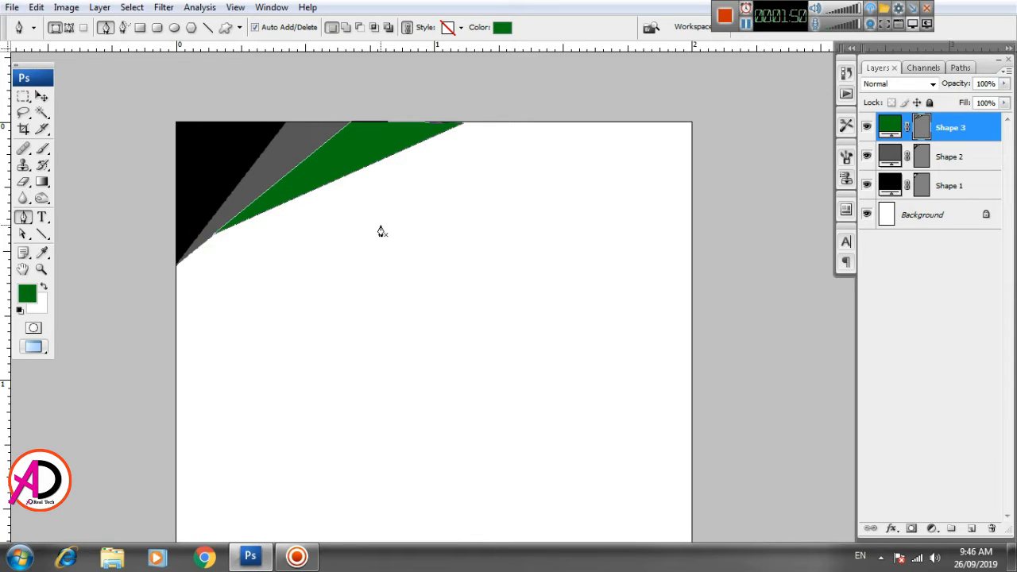
{"action": "scroll", "coordinate": [492, 212], "scroll_direction": "down", "scroll_amount": 2}
{"action": "scroll", "coordinate": [494, 230], "scroll_direction": "up", "scroll_amount": 1}
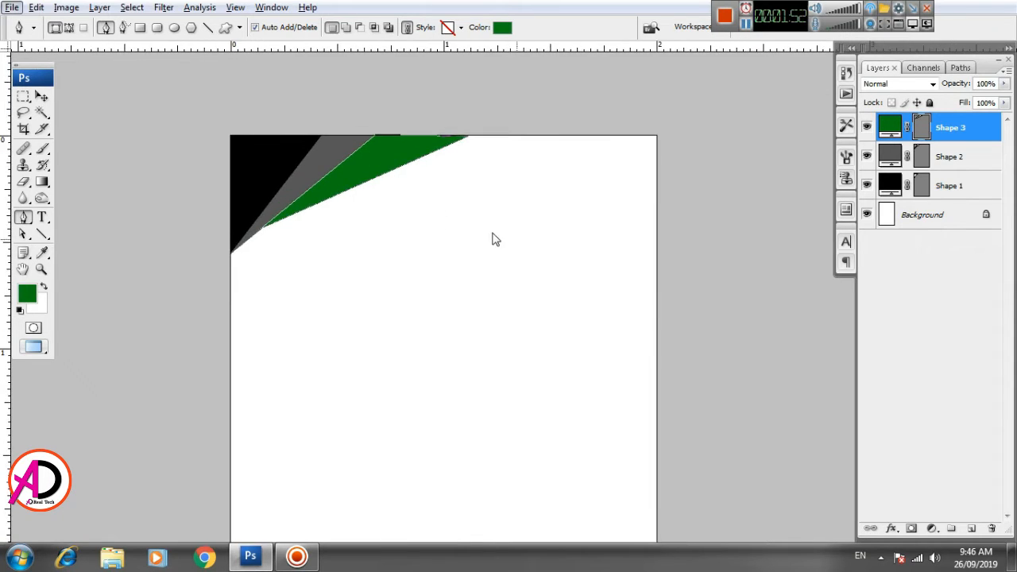
- Fill the new band with bright yellow (ffe400) and zoom in on the card
{"action": "left_click", "coordinate": [502, 28]}
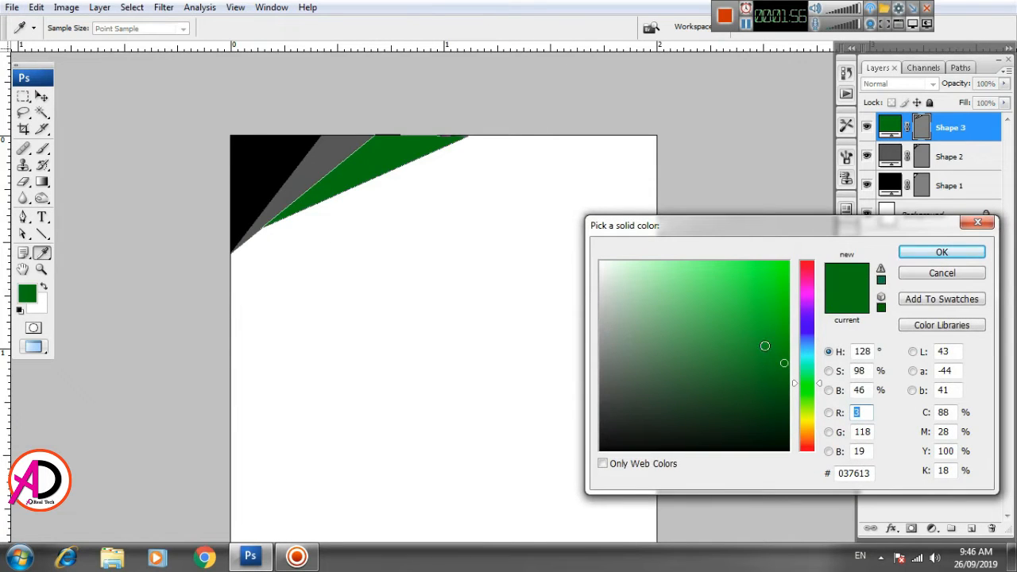
{"action": "left_click", "coordinate": [812, 429]}
{"action": "left_click", "coordinate": [787, 262]}
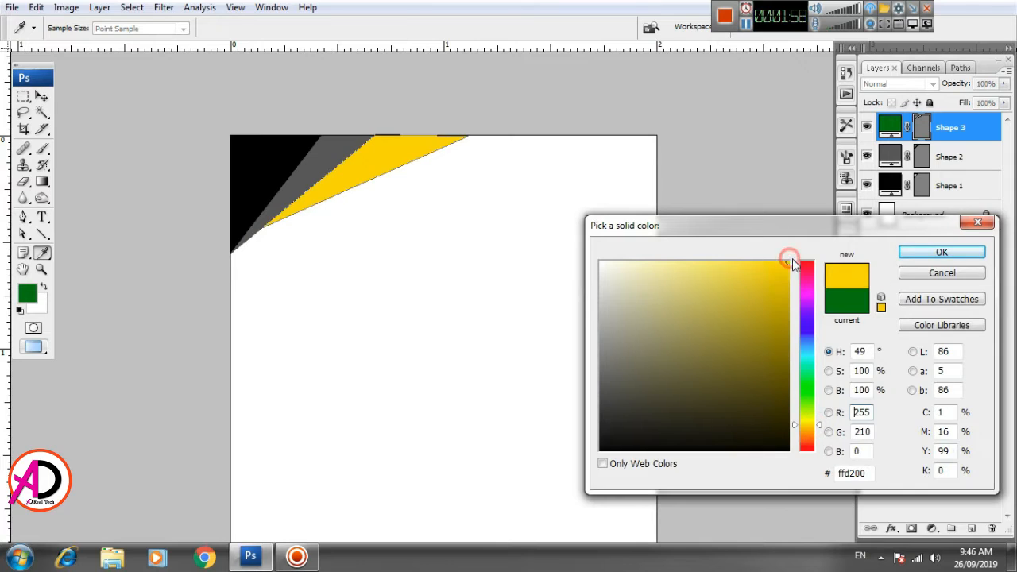
{"action": "left_click", "coordinate": [812, 430]}
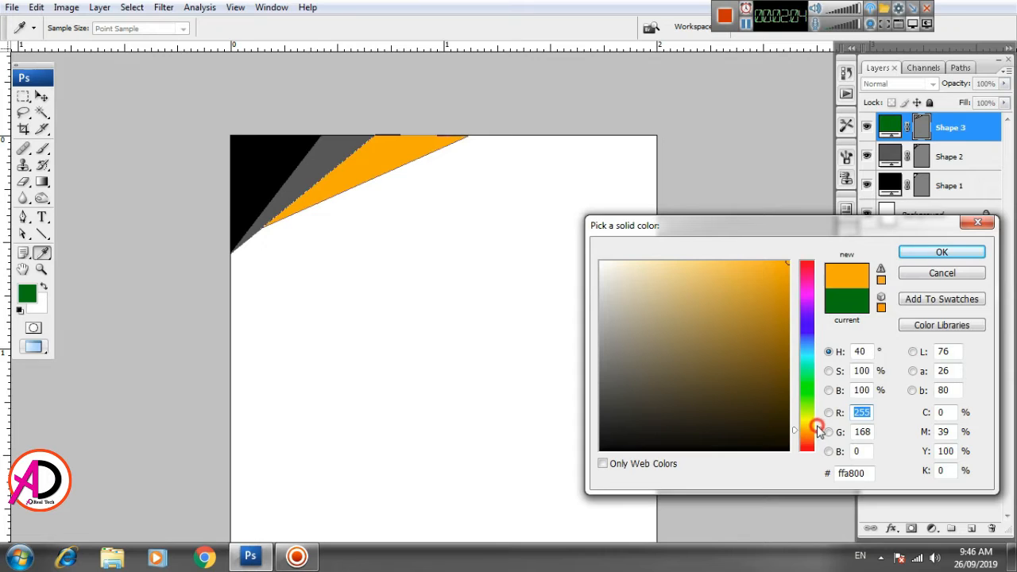
{"action": "left_click_drag", "start_coordinate": [819, 434], "coordinate": [818, 422]}
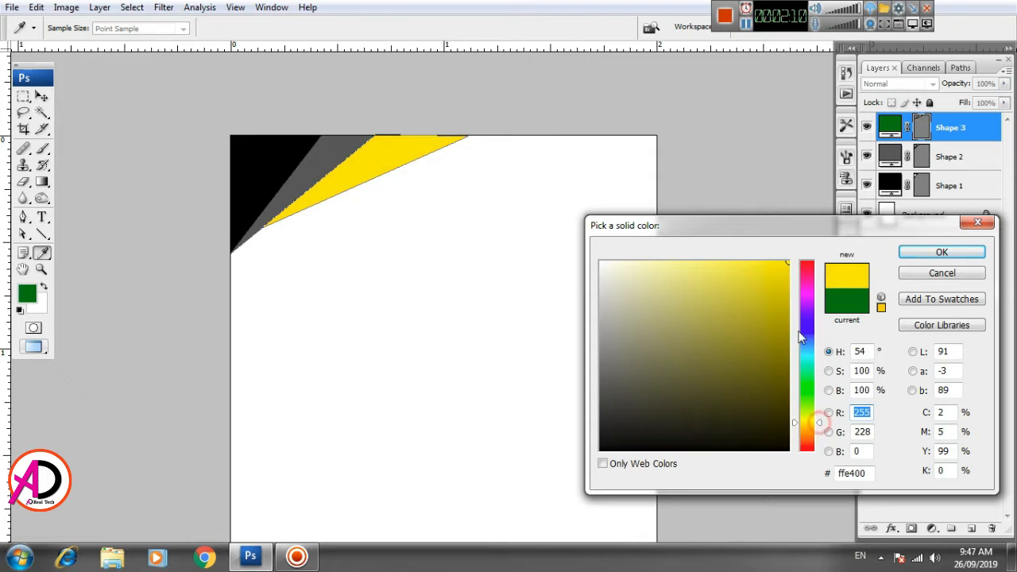
{"action": "left_click", "coordinate": [783, 263]}
{"action": "left_click", "coordinate": [941, 252]}
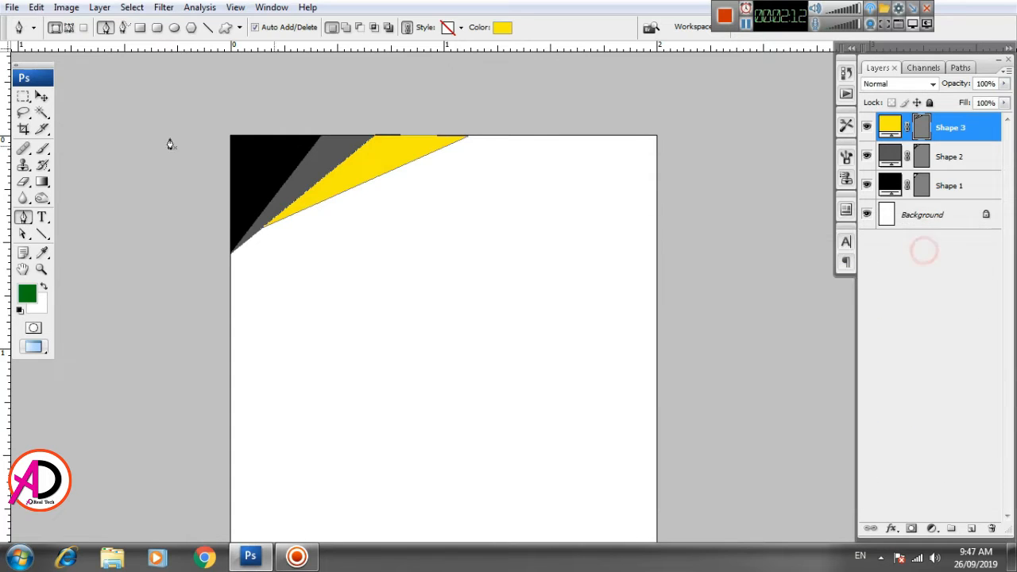
{"action": "left_click", "coordinate": [42, 96]}
{"action": "left_click", "coordinate": [457, 260]}
{"action": "key", "text": "ctrl+plus"}
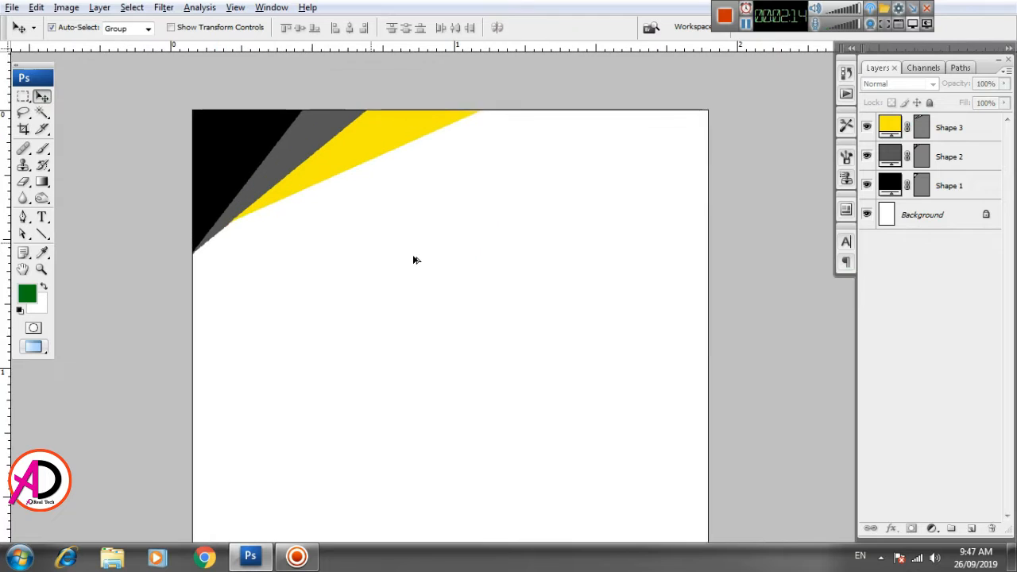
- Draw Shape 4, a dark green band from the yellow band's tip along the top edge
{"action": "left_click", "coordinate": [23, 217]}
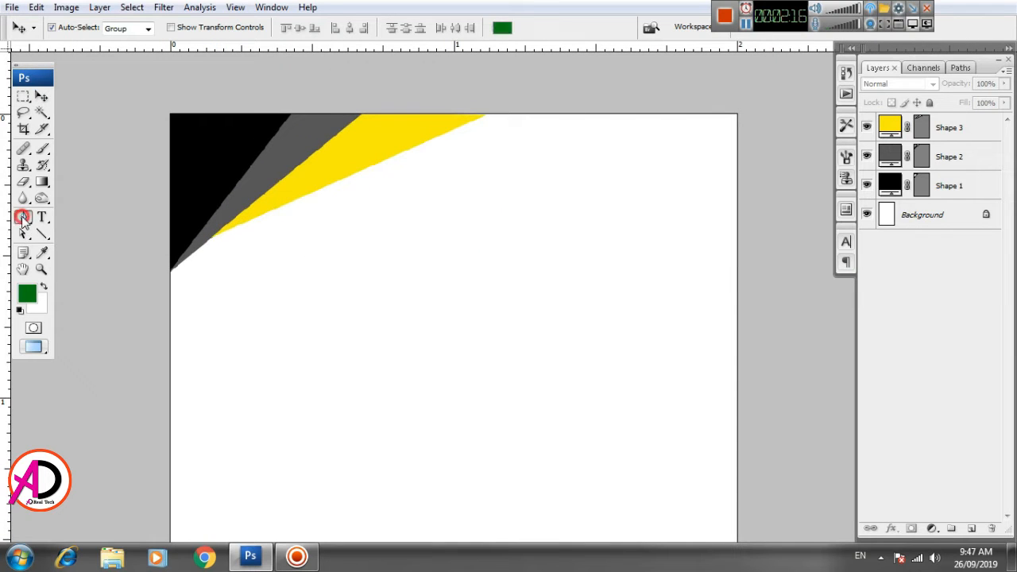
{"action": "left_click", "coordinate": [212, 236]}
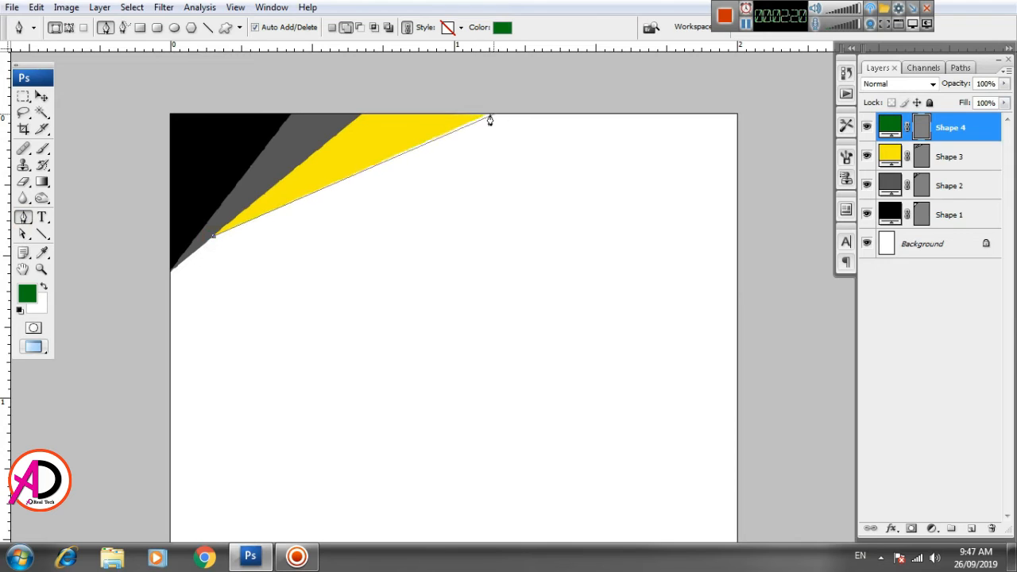
{"action": "left_click", "coordinate": [489, 117]}
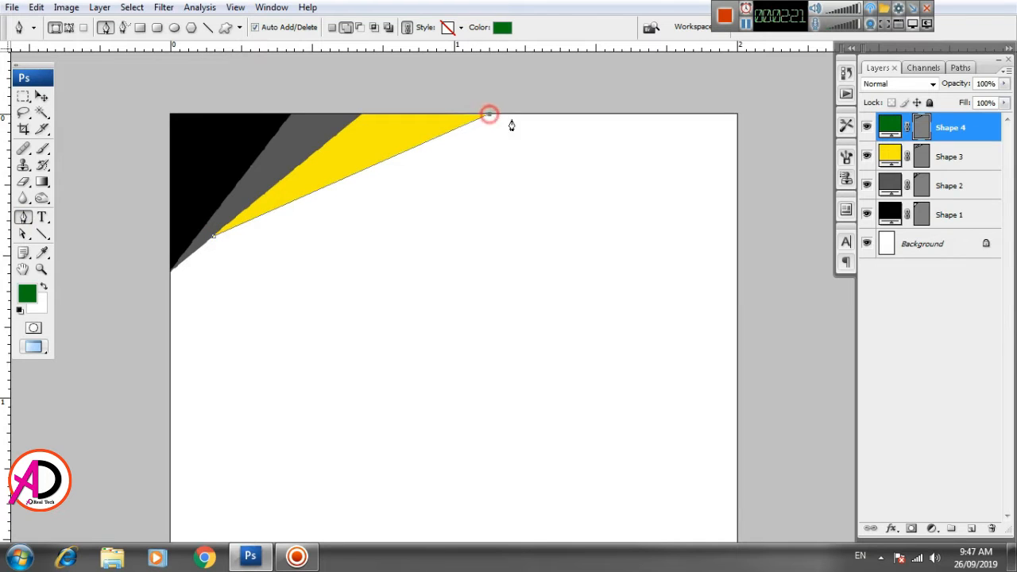
{"action": "left_click", "coordinate": [593, 118]}
{"action": "left_click", "coordinate": [209, 239]}
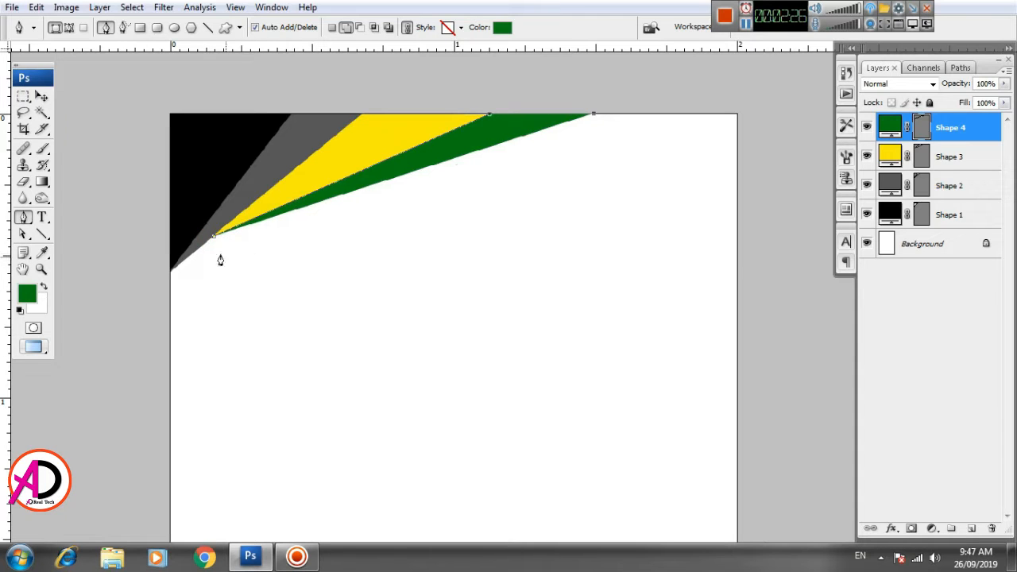
{"action": "left_click", "coordinate": [213, 238]}
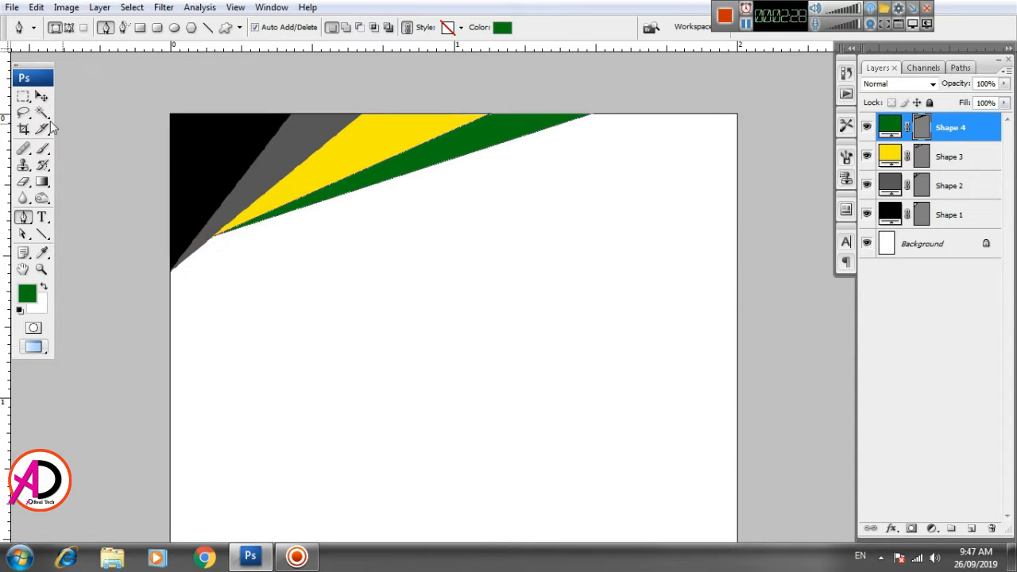
{"action": "left_click", "coordinate": [39, 97]}
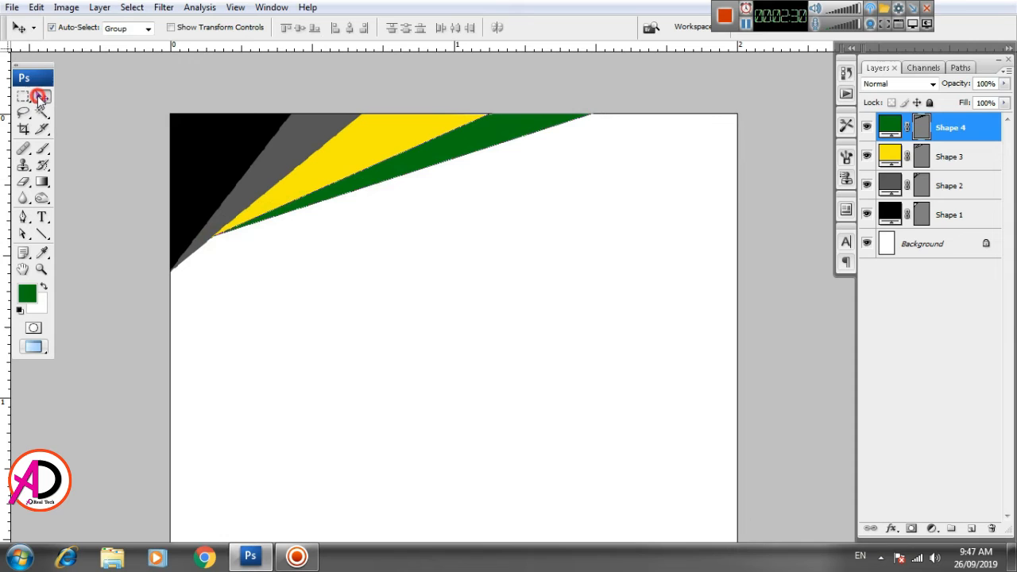
{"action": "left_click", "coordinate": [512, 265]}
{"action": "scroll", "coordinate": [390, 263], "scroll_direction": "up", "scroll_amount": 3}
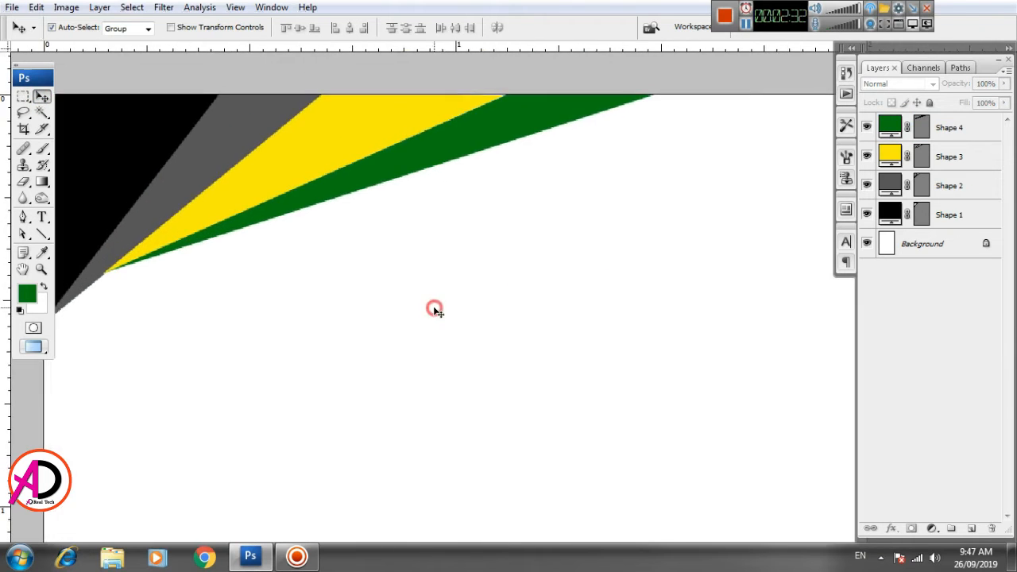
{"action": "scroll", "coordinate": [433, 307], "scroll_direction": "down", "scroll_amount": 3}
{"action": "scroll", "coordinate": [476, 326], "scroll_direction": "down", "scroll_amount": 1}
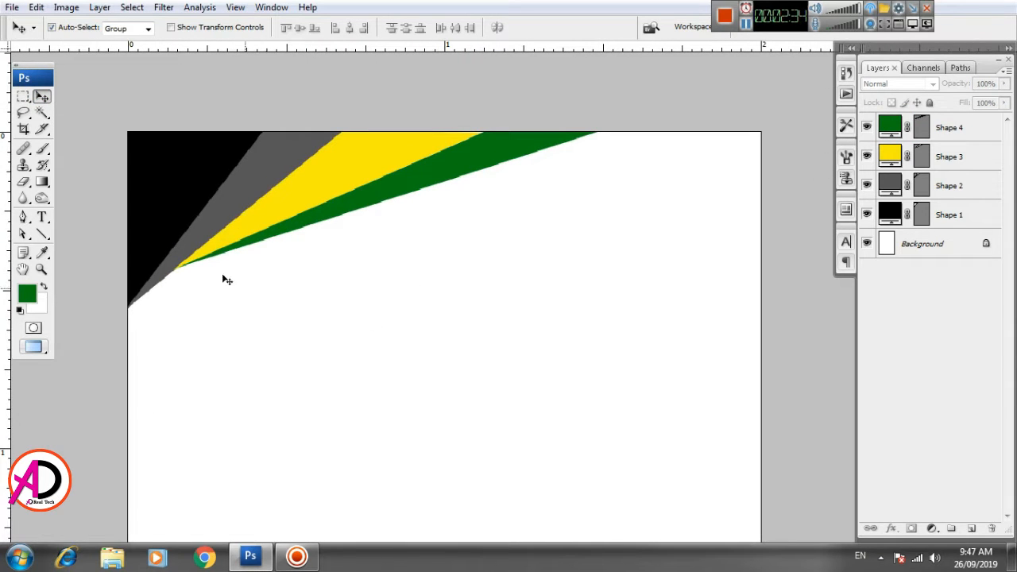
- Draw Shape 5 from the stripes' shared tip to the card's top-right corner
{"action": "left_click", "coordinate": [23, 216]}
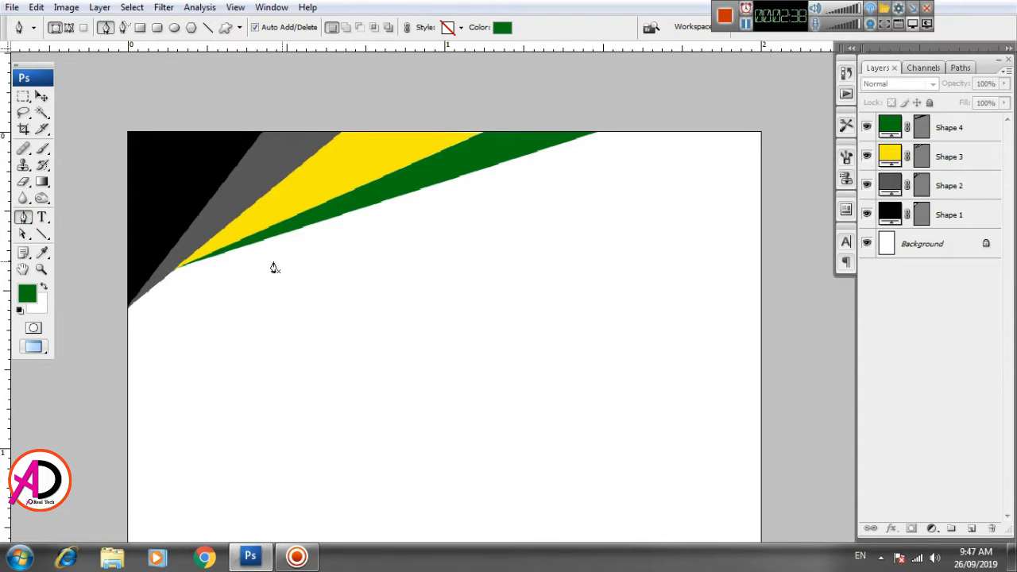
{"action": "left_click", "coordinate": [179, 268]}
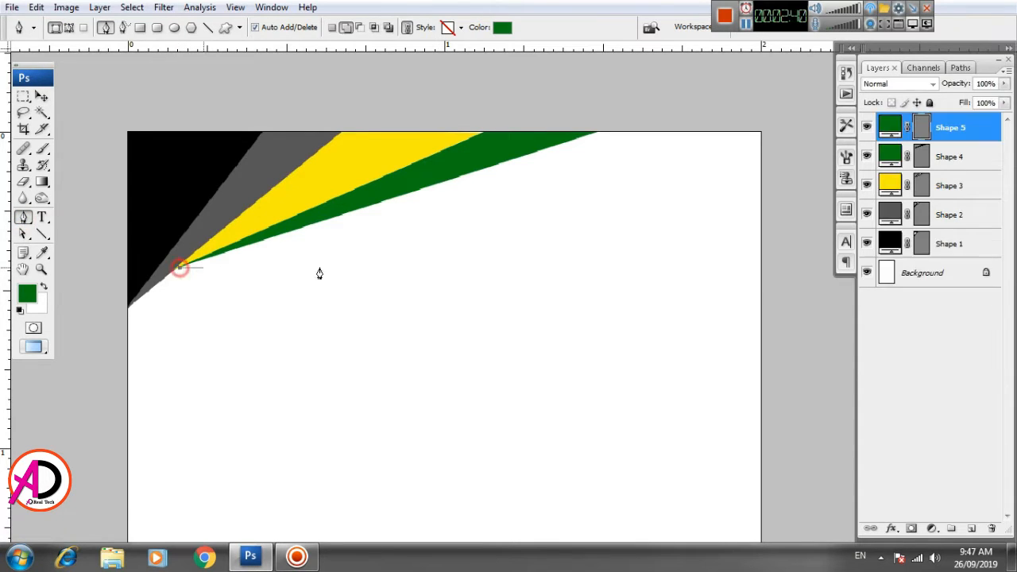
{"action": "left_click", "coordinate": [599, 136]}
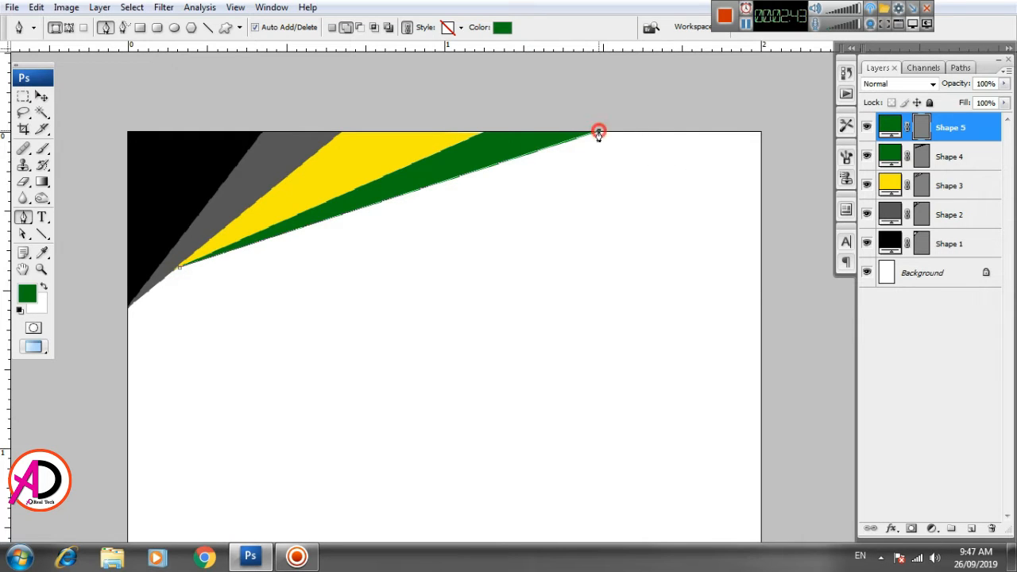
{"action": "left_click", "coordinate": [761, 137]}
{"action": "left_click", "coordinate": [179, 269]}
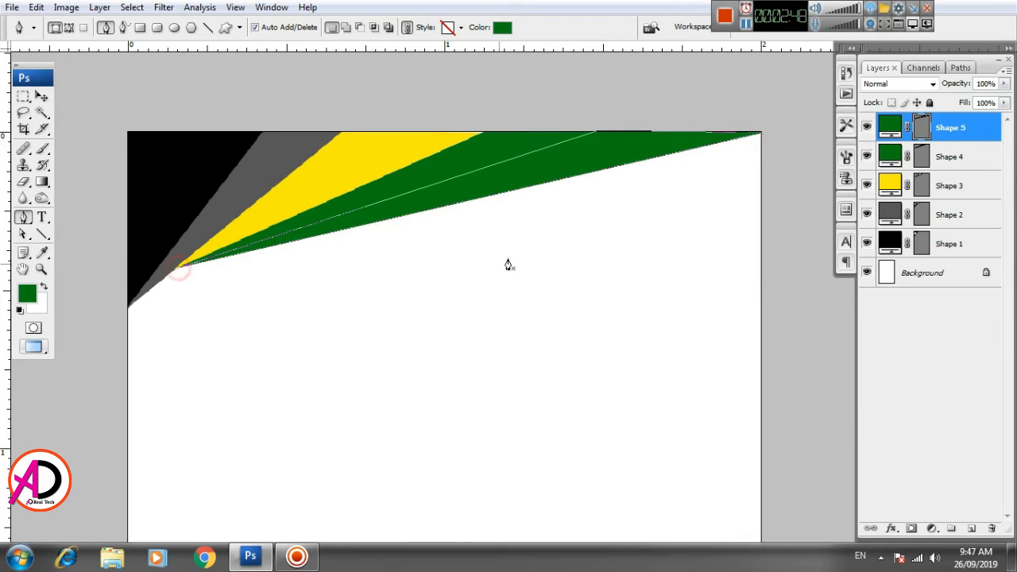
{"action": "left_click", "coordinate": [42, 96]}
{"action": "left_click", "coordinate": [513, 261]}
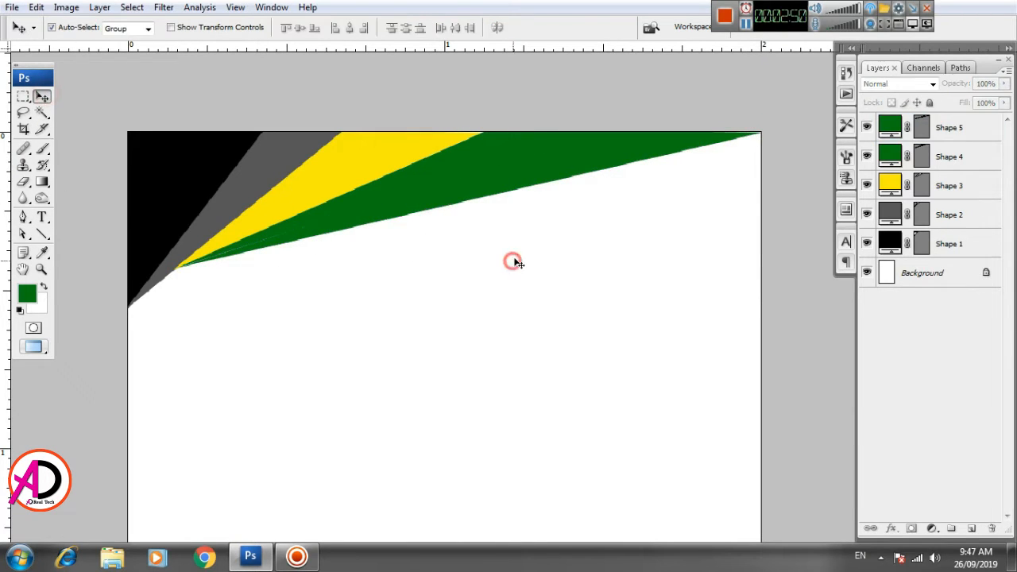
{"action": "left_click", "coordinate": [550, 179]}
- Change Shape 5's fill to a lighter green
{"action": "left_click", "coordinate": [23, 216]}
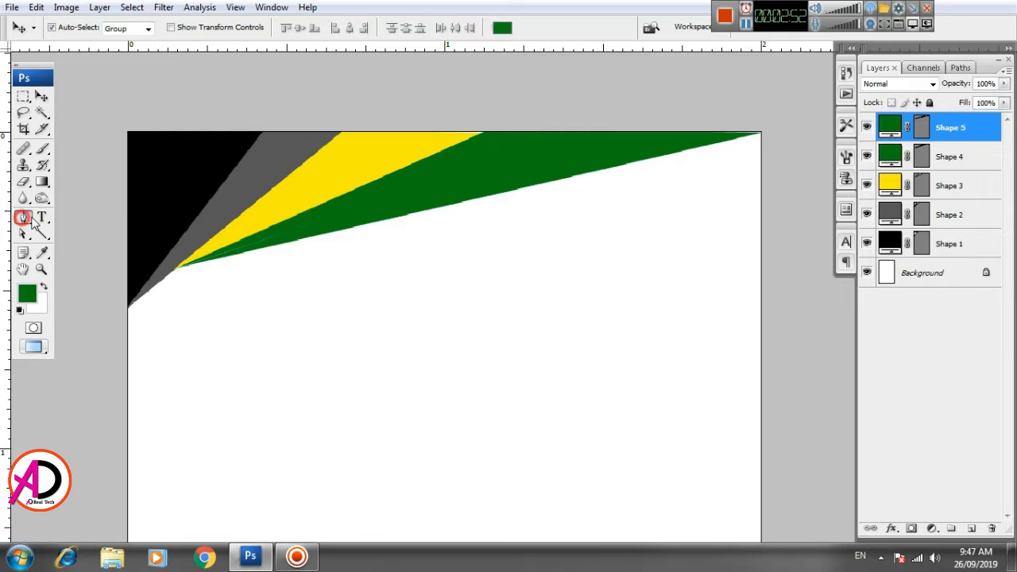
{"action": "left_click", "coordinate": [504, 28]}
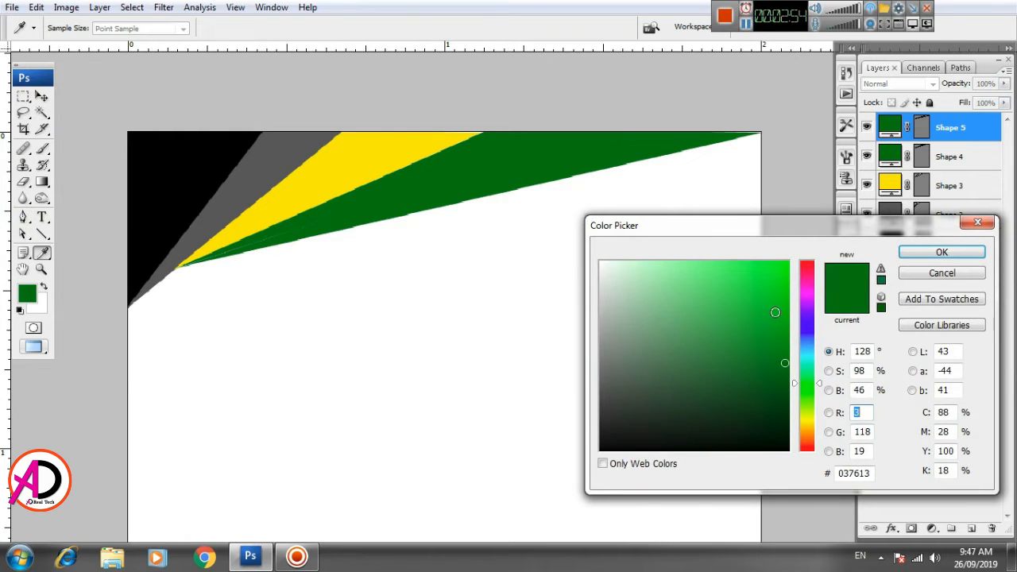
{"action": "left_click_drag", "start_coordinate": [775, 312], "coordinate": [793, 252]}
{"action": "key", "text": "Escape"}
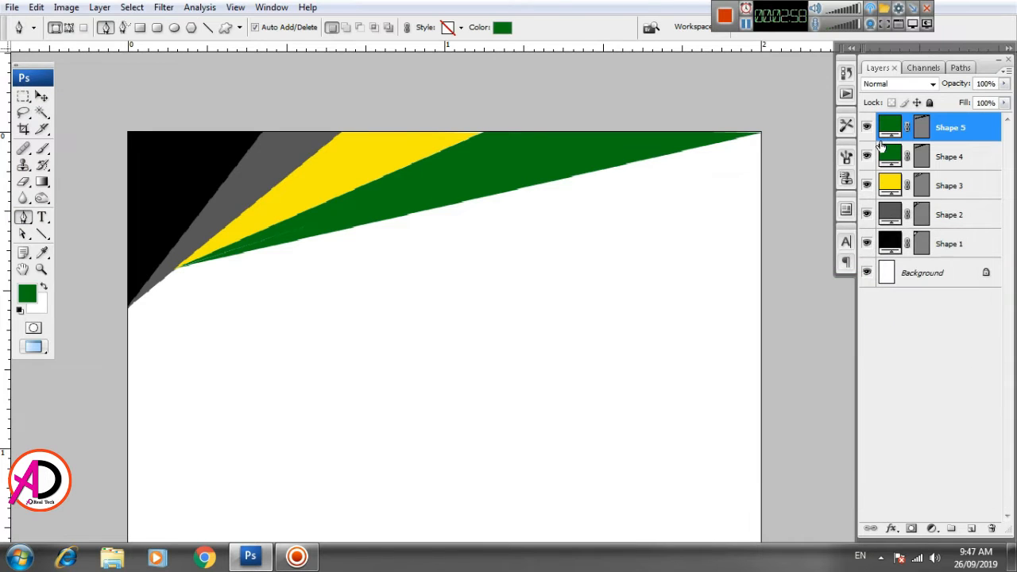
{"action": "double_click", "coordinate": [889, 127]}
{"action": "left_click", "coordinate": [704, 319]}
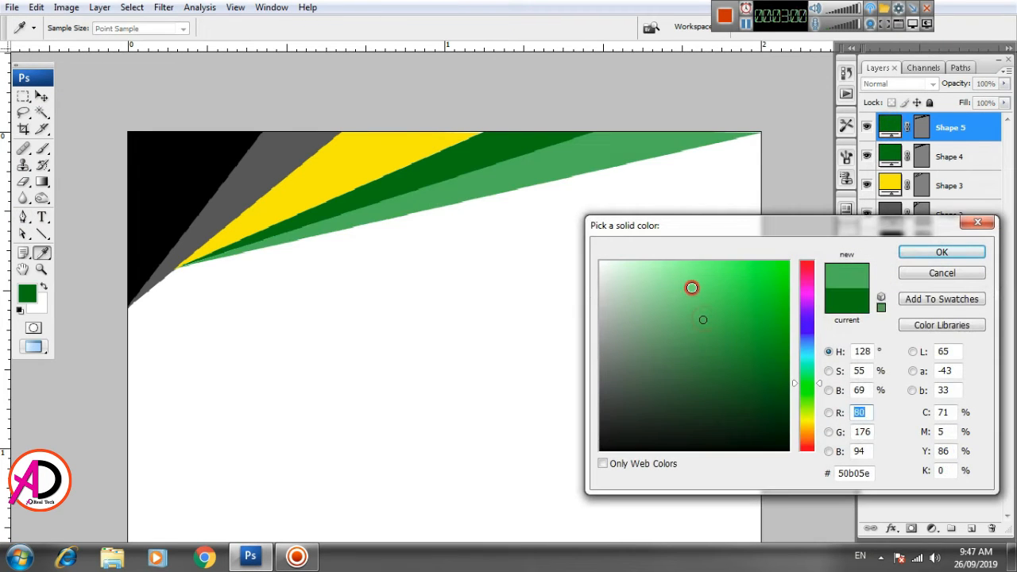
{"action": "left_click", "coordinate": [691, 287]}
{"action": "left_click", "coordinate": [942, 253]}
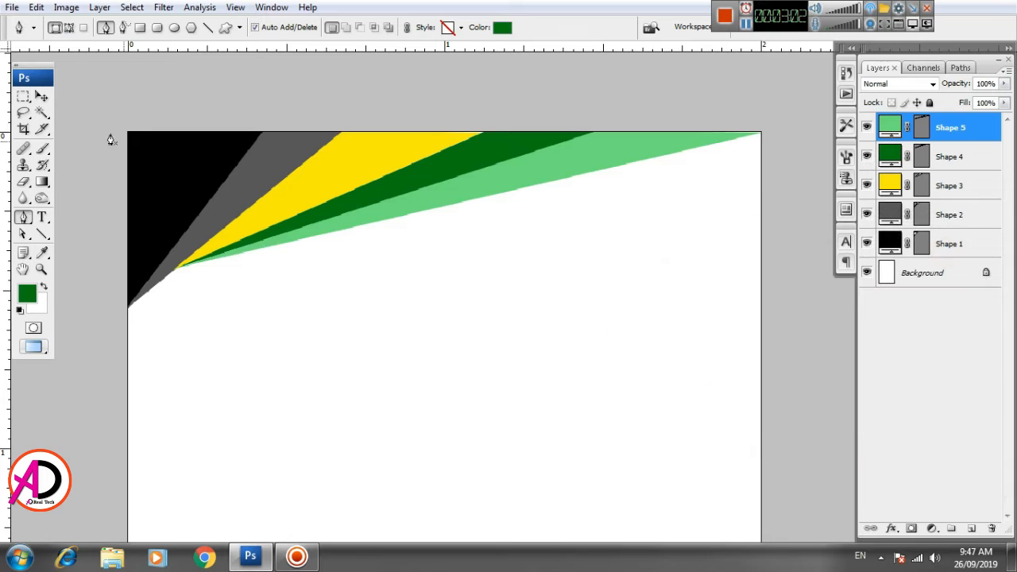
{"action": "left_click", "coordinate": [48, 100]}
- Draw a dark green band from the converging point to the top-right corner and down the right edge
{"action": "left_click_drag", "start_coordinate": [506, 338], "coordinate": [425, 345]}
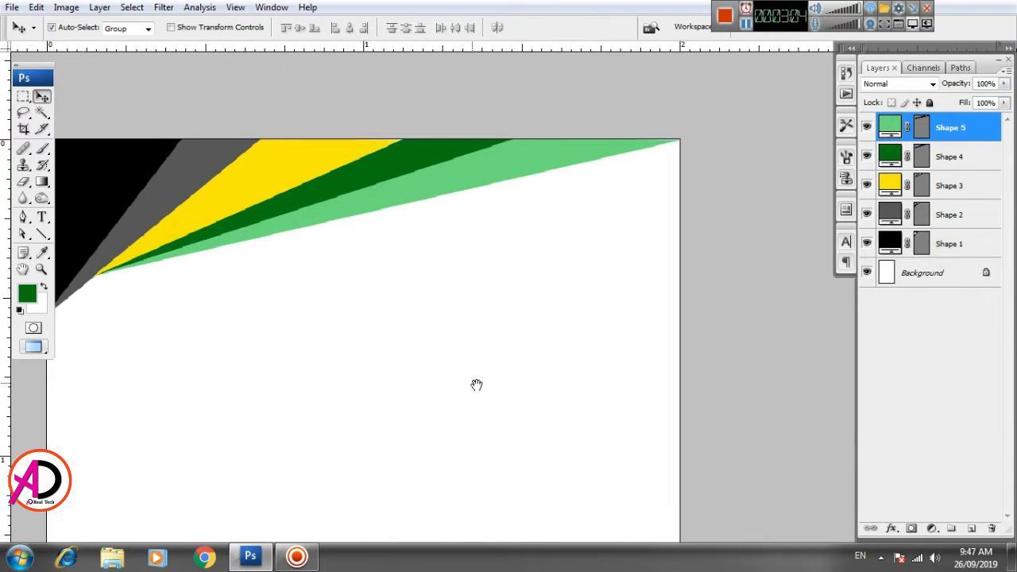
{"action": "left_click_drag", "start_coordinate": [487, 383], "coordinate": [536, 359]}
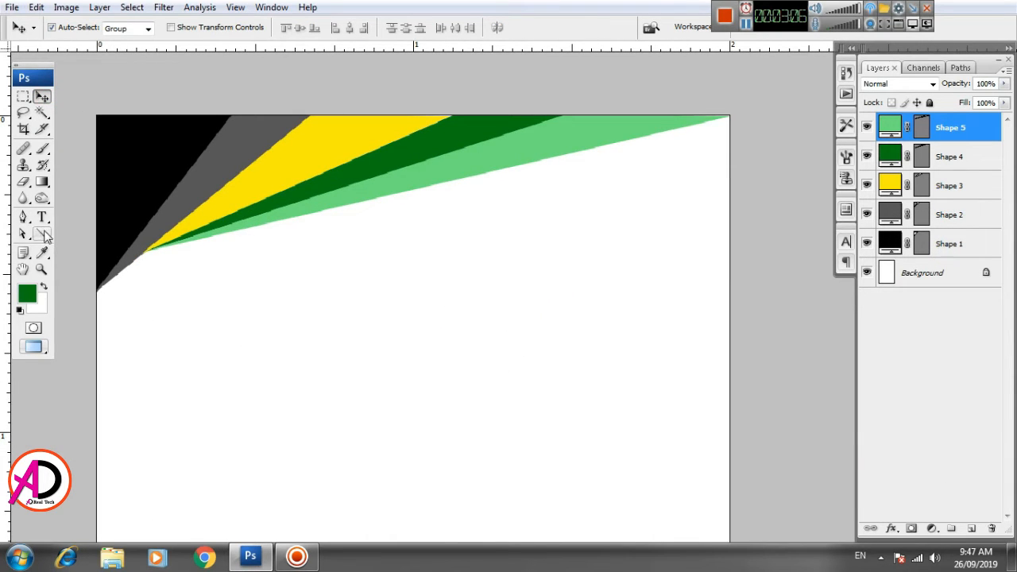
{"action": "left_click", "coordinate": [23, 216]}
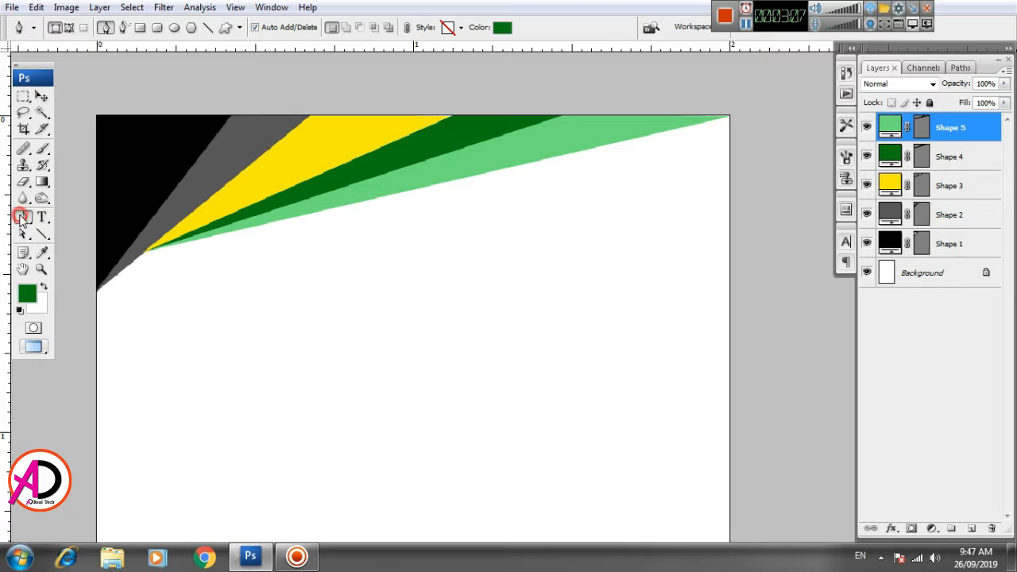
{"action": "left_click", "coordinate": [241, 236]}
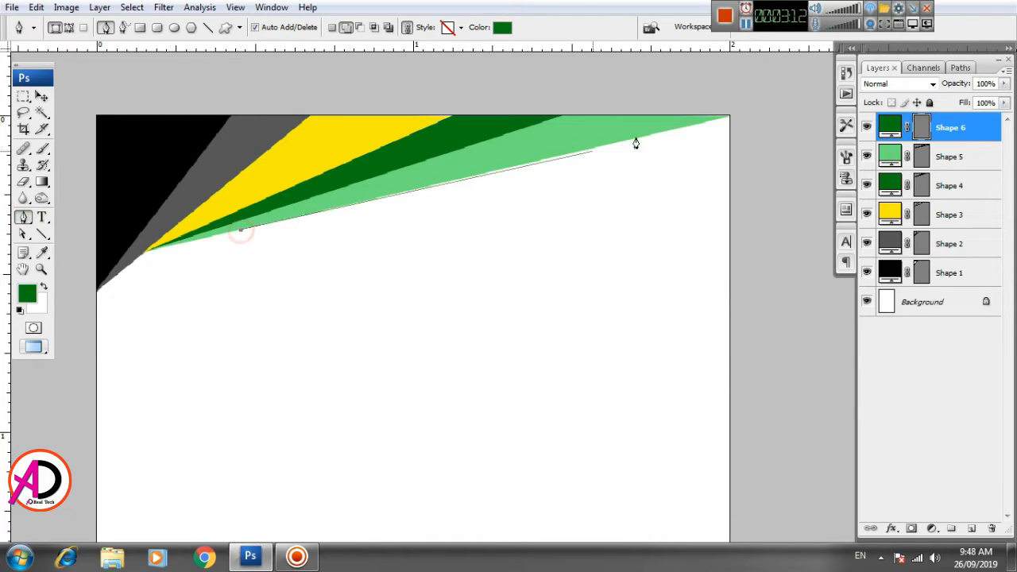
{"action": "left_click", "coordinate": [728, 121]}
{"action": "left_click", "coordinate": [728, 119]}
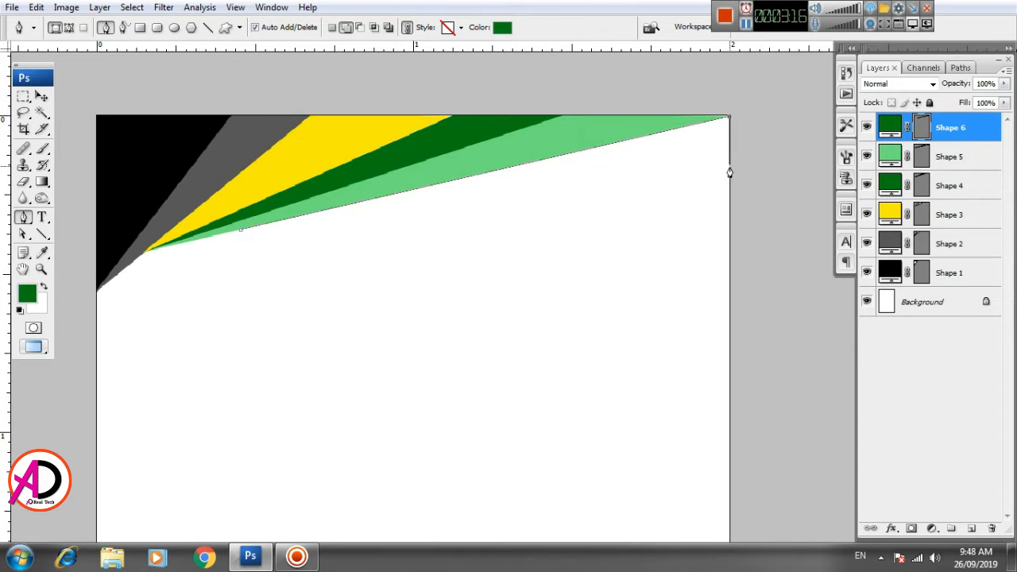
{"action": "left_click", "coordinate": [729, 169]}
{"action": "left_click", "coordinate": [240, 230]}
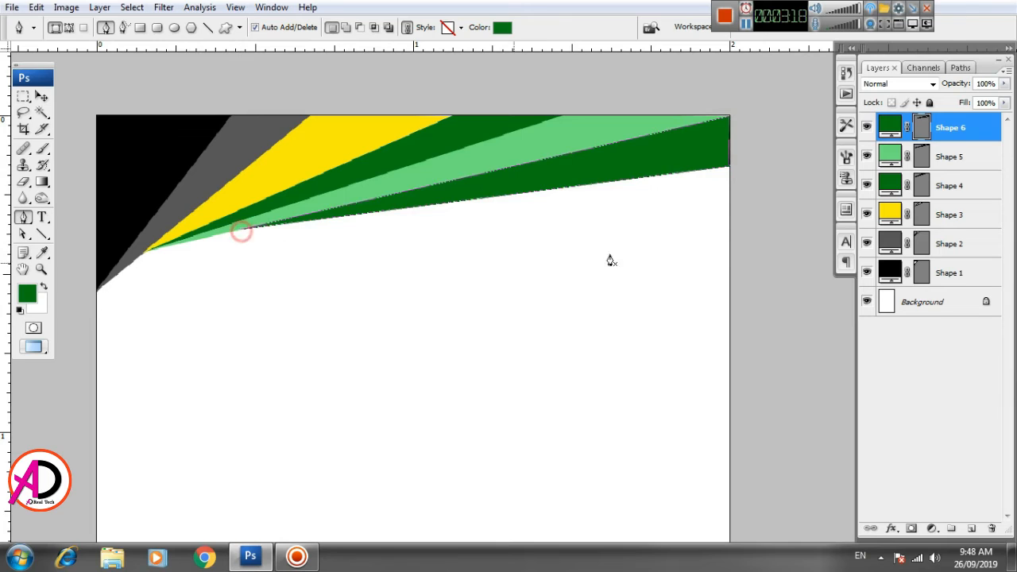
- Stretch the dark green band flush to the page's right edge with Free Transform
{"action": "left_click", "coordinate": [41, 95]}
{"action": "left_click", "coordinate": [538, 304]}
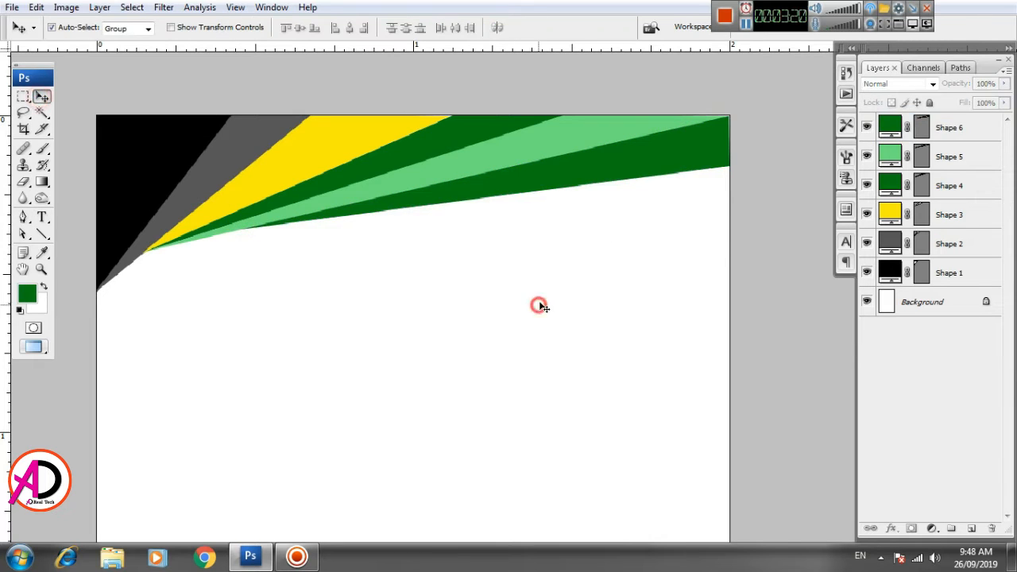
{"action": "left_click", "coordinate": [586, 185]}
{"action": "key", "text": "ctrl+t"}
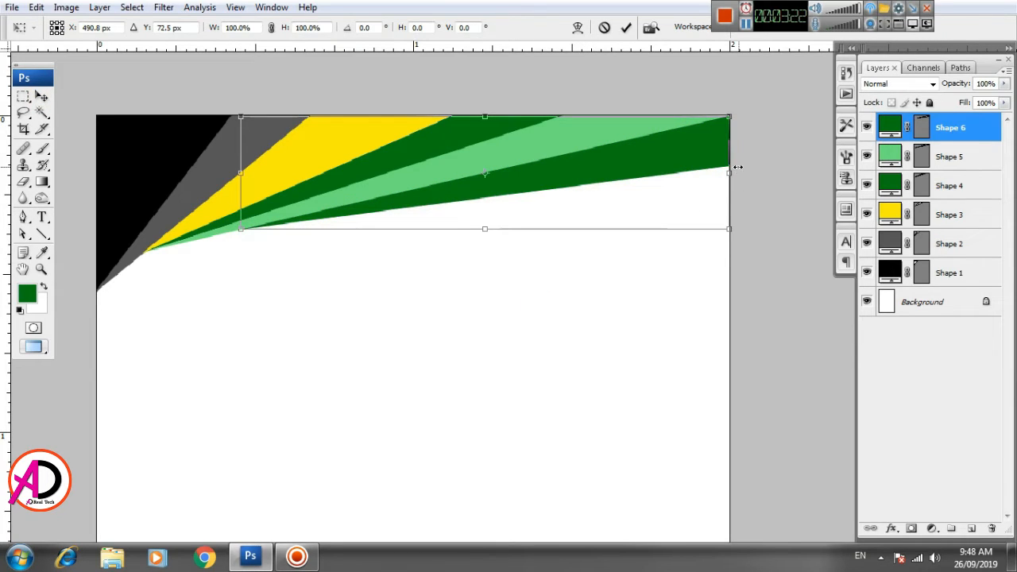
{"action": "mouse_move", "coordinate": [732, 168]}
{"action": "left_mouse_down"}
{"action": "mouse_move", "coordinate": [744, 170]}
{"action": "mouse_move", "coordinate": [736, 165]}
{"action": "left_mouse_up"}
{"action": "double_click", "coordinate": [710, 160]}
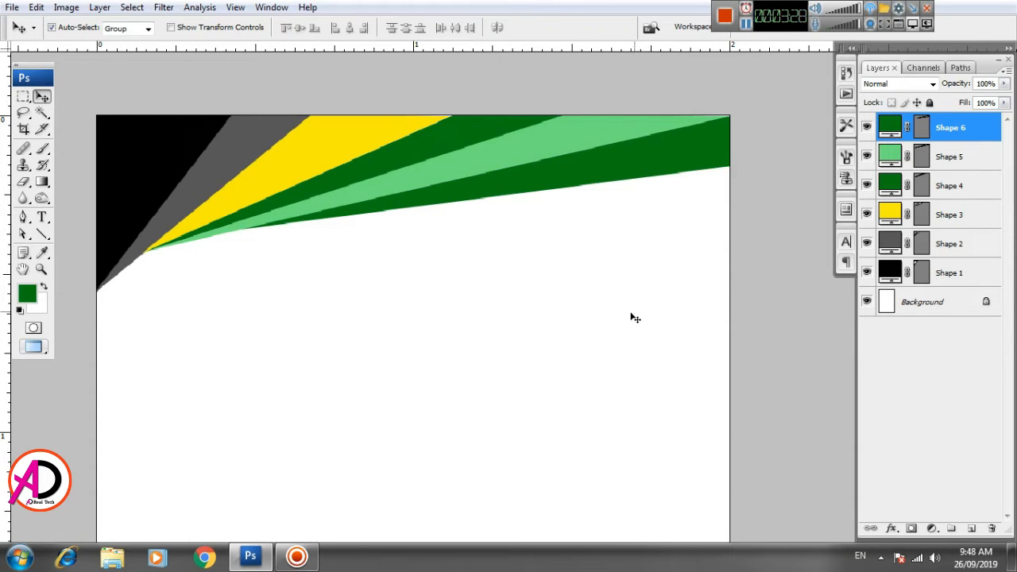
- Outline a new band beneath the dark green one, running down the right edge
{"action": "scroll", "coordinate": [438, 308], "scroll_direction": "down", "scroll_amount": 3}
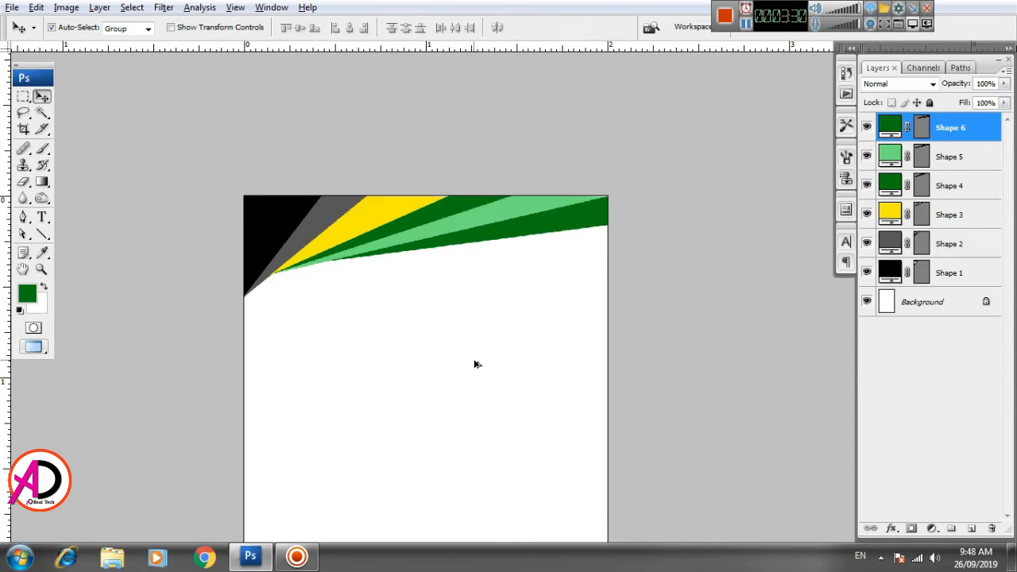
{"action": "scroll", "coordinate": [476, 363], "scroll_direction": "down", "scroll_amount": 3}
{"action": "scroll", "coordinate": [476, 363], "scroll_direction": "up", "scroll_amount": 3}
{"action": "left_click_drag", "start_coordinate": [508, 339], "coordinate": [522, 298]}
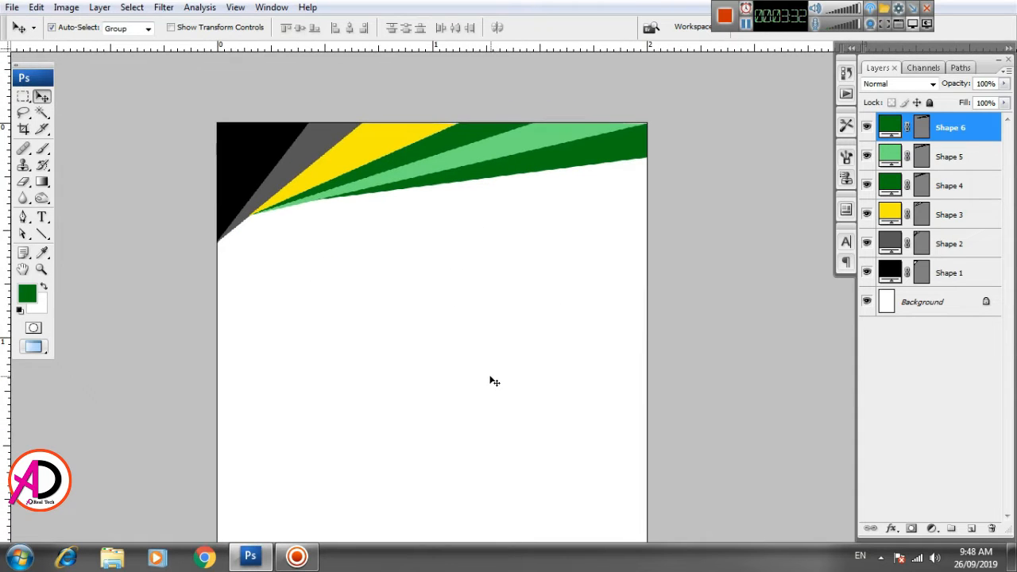
{"action": "left_click", "coordinate": [23, 217]}
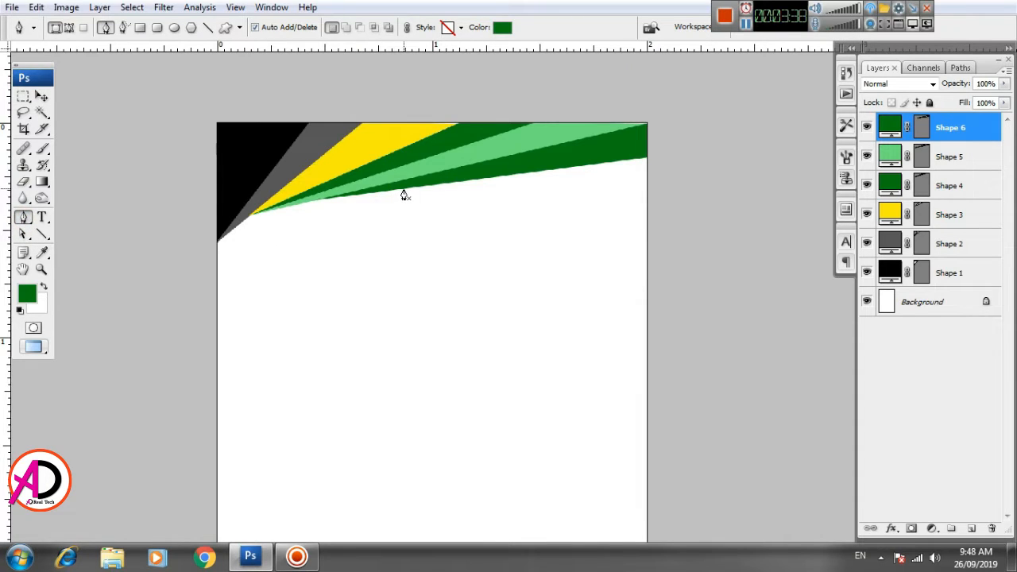
{"action": "left_click", "coordinate": [642, 162]}
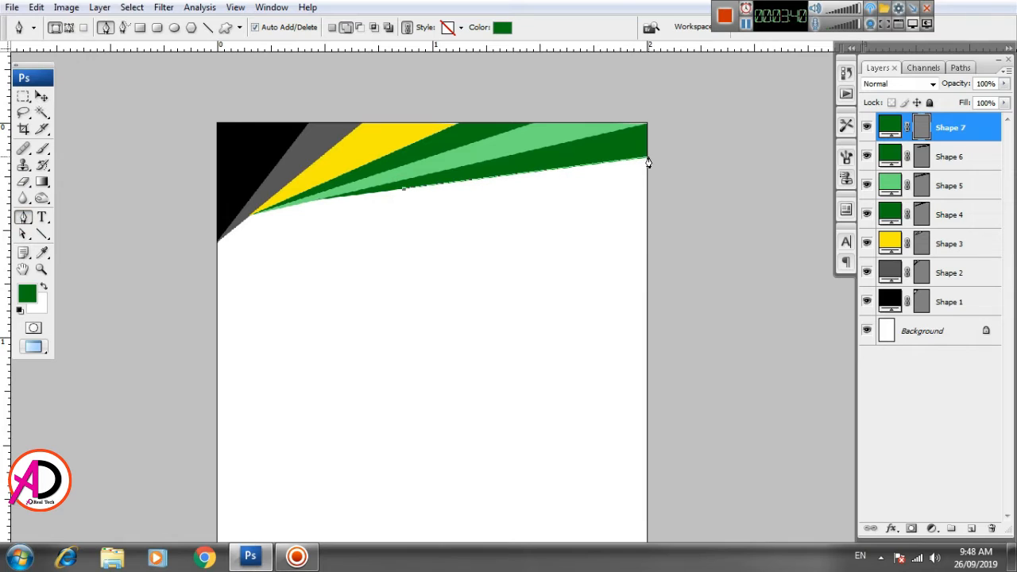
{"action": "left_click_drag", "start_coordinate": [648, 159], "coordinate": [648, 192]}
{"action": "left_click", "coordinate": [647, 190]}
{"action": "left_click", "coordinate": [404, 189]}
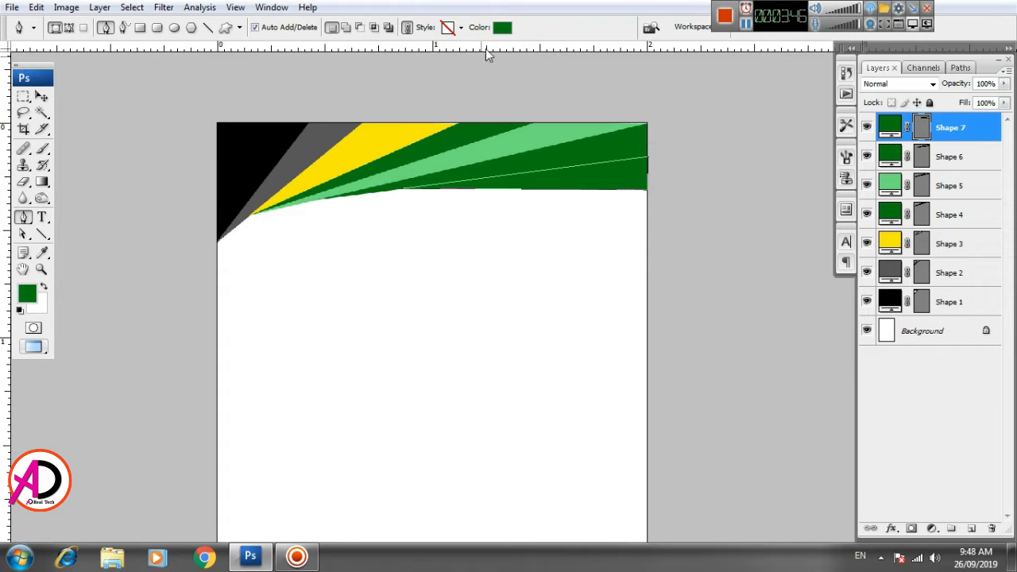
- Fill the new band with pure red (ff0000)
{"action": "left_click", "coordinate": [502, 30]}
{"action": "left_click", "coordinate": [805, 262]}
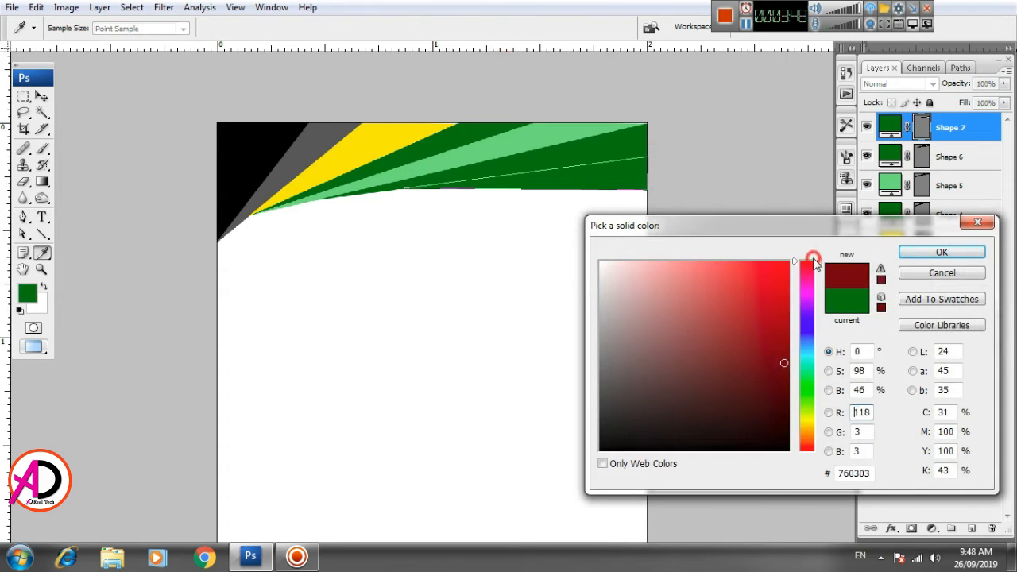
{"action": "left_click", "coordinate": [789, 262]}
{"action": "left_click", "coordinate": [942, 253]}
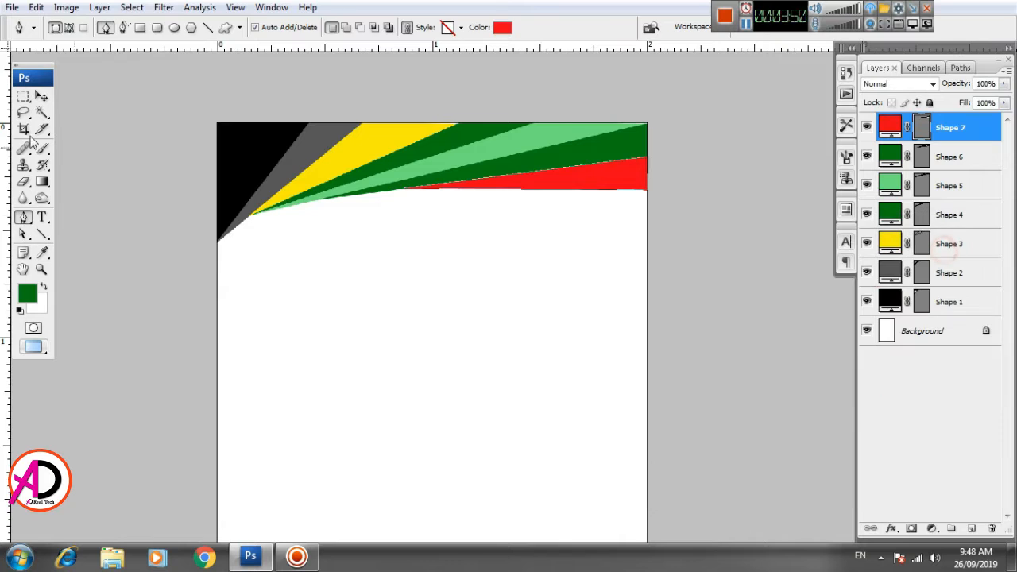
{"action": "key", "text": "v"}
{"action": "left_click", "coordinate": [479, 257]}
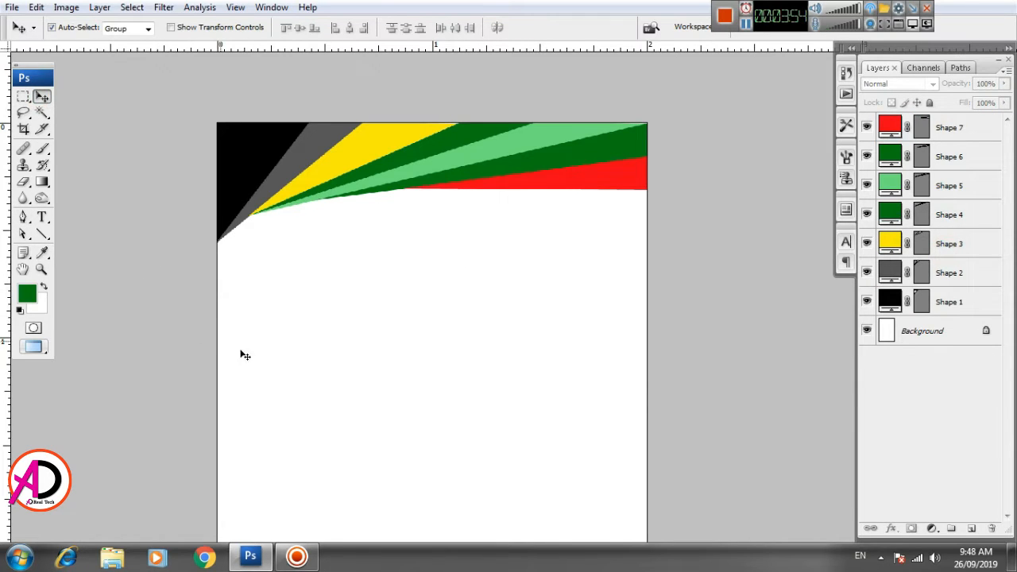
- Draw a Pen triangle under the red band reaching the page's right edge, and nudge it up
{"action": "left_click", "coordinate": [23, 216]}
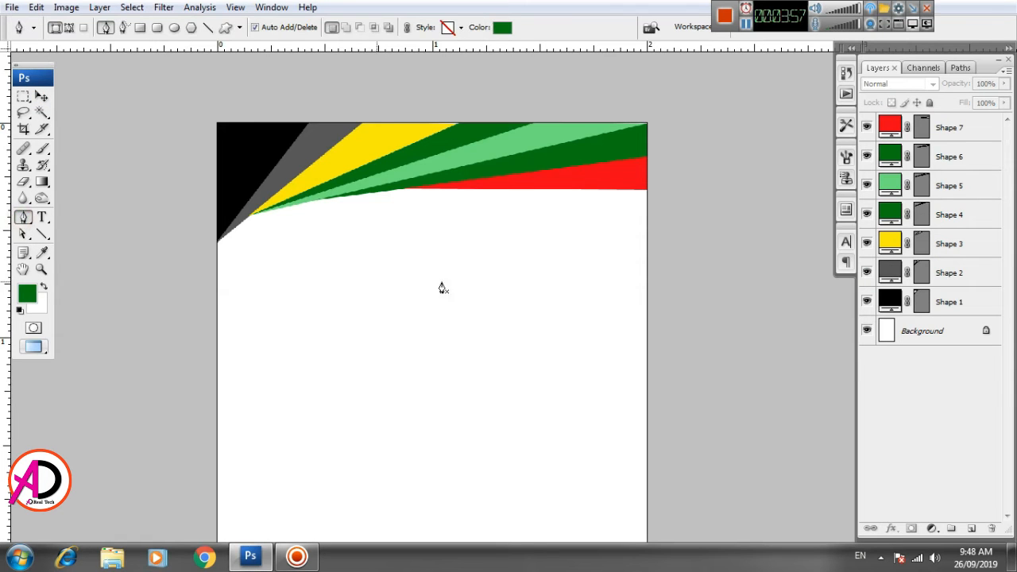
{"action": "left_click", "coordinate": [464, 192]}
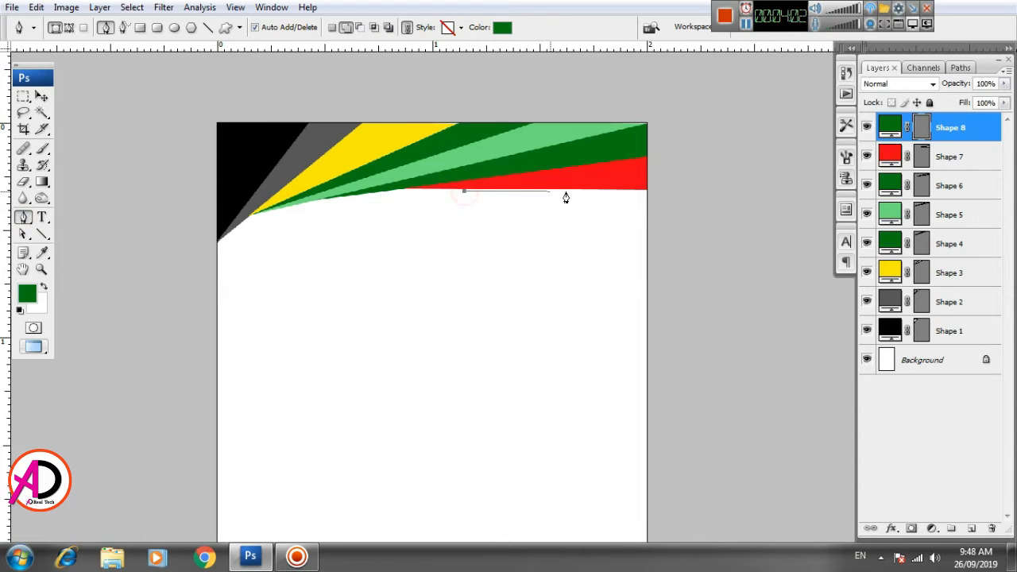
{"action": "left_click", "coordinate": [647, 191]}
{"action": "left_click", "coordinate": [647, 254]}
{"action": "left_click", "coordinate": [464, 193]}
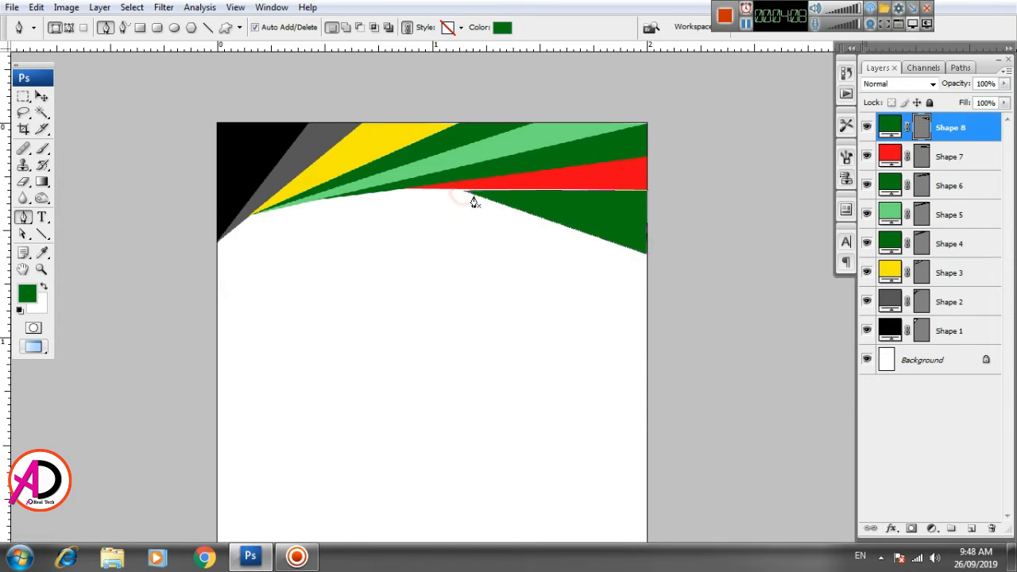
{"action": "left_click", "coordinate": [42, 96]}
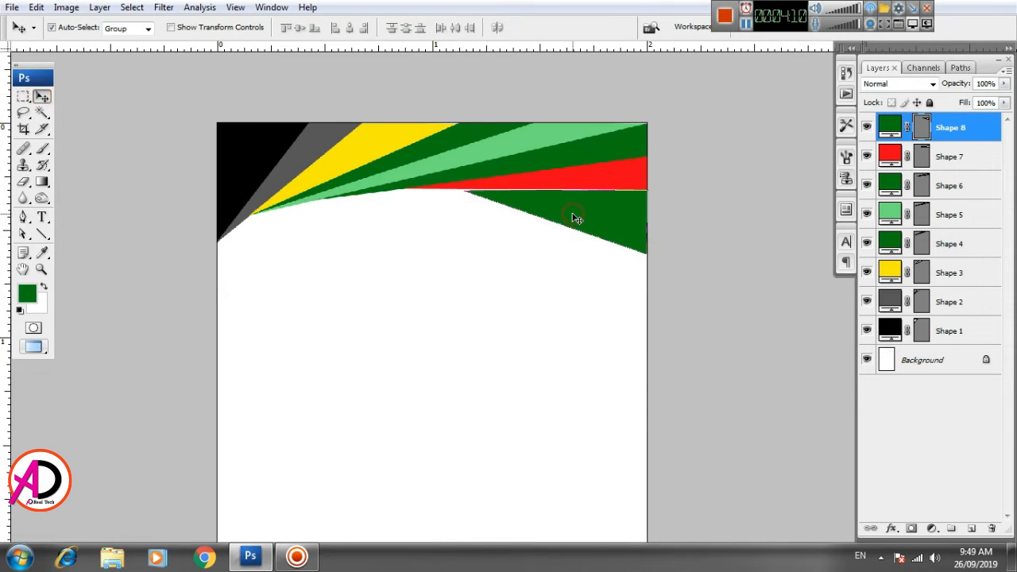
{"action": "key", "text": "Up"}
{"action": "key", "text": "Up"}
{"action": "key", "text": "Up"}
- Change the new triangle's fill to deep crimson b7043f
{"action": "left_click", "coordinate": [656, 211]}
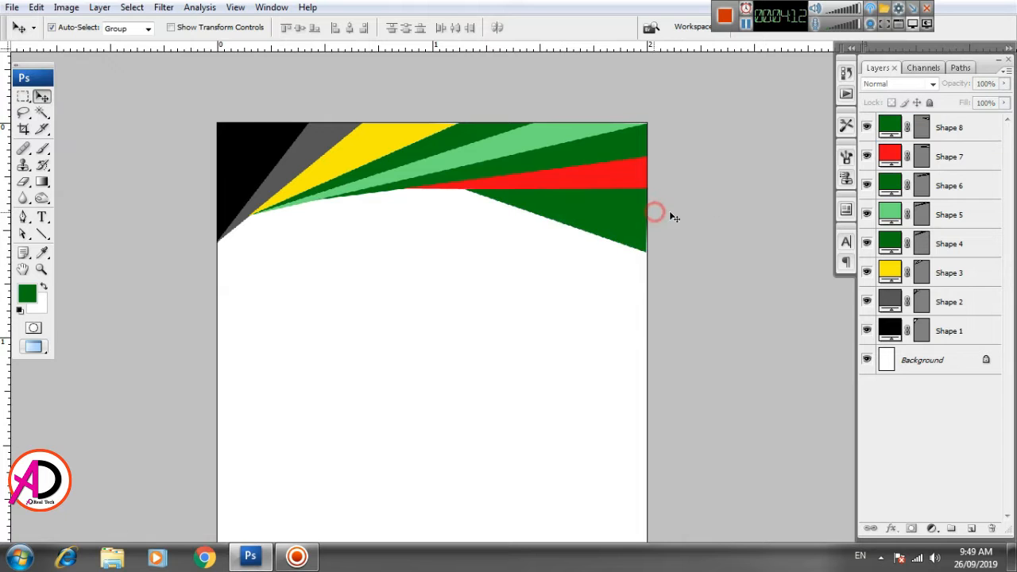
{"action": "left_click", "coordinate": [625, 231]}
{"action": "double_click", "coordinate": [891, 127]}
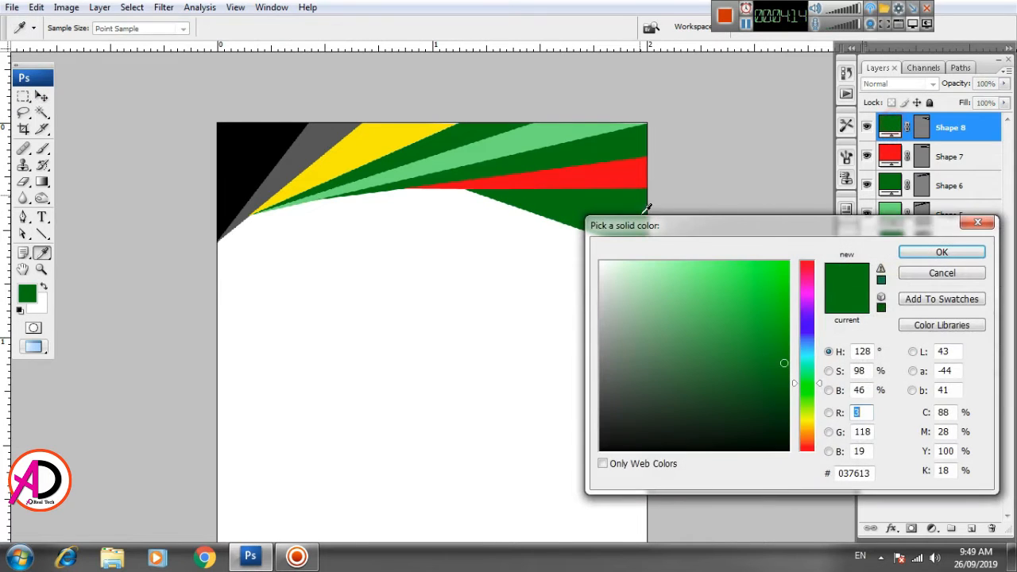
{"action": "left_click", "coordinate": [677, 344]}
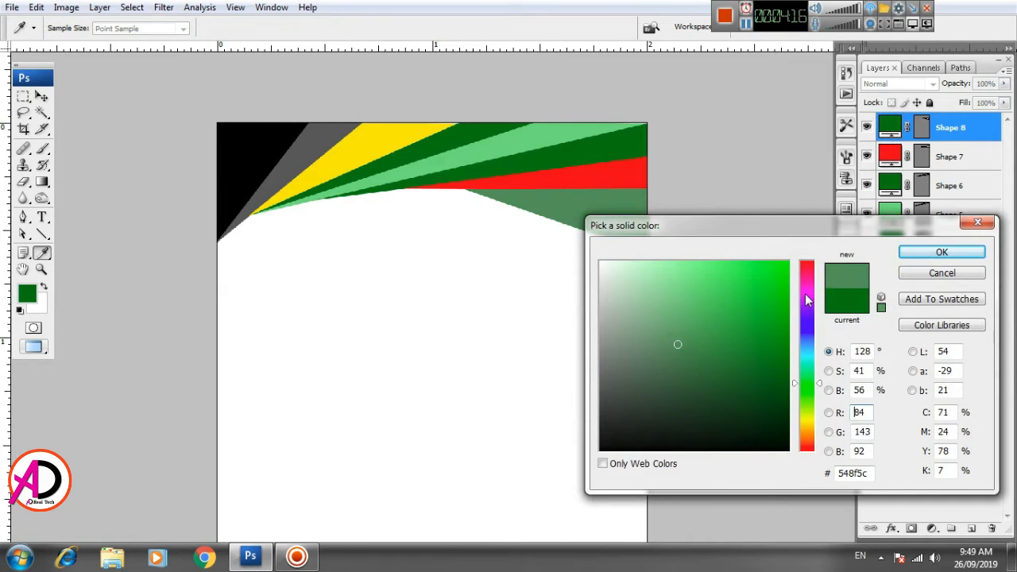
{"action": "left_click_drag", "start_coordinate": [807, 300], "coordinate": [806, 272]}
{"action": "left_click", "coordinate": [784, 261]}
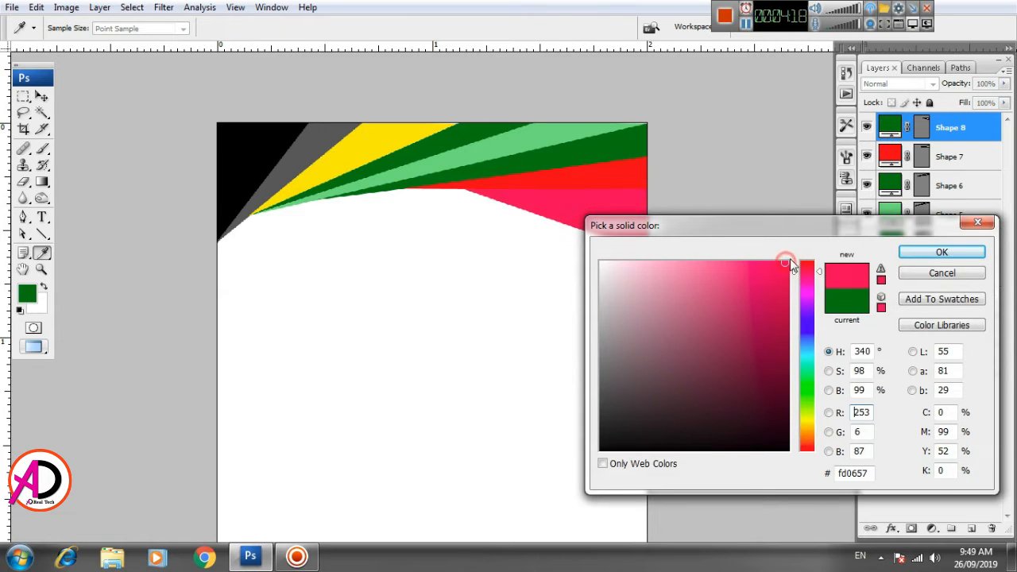
{"action": "left_click", "coordinate": [785, 319]}
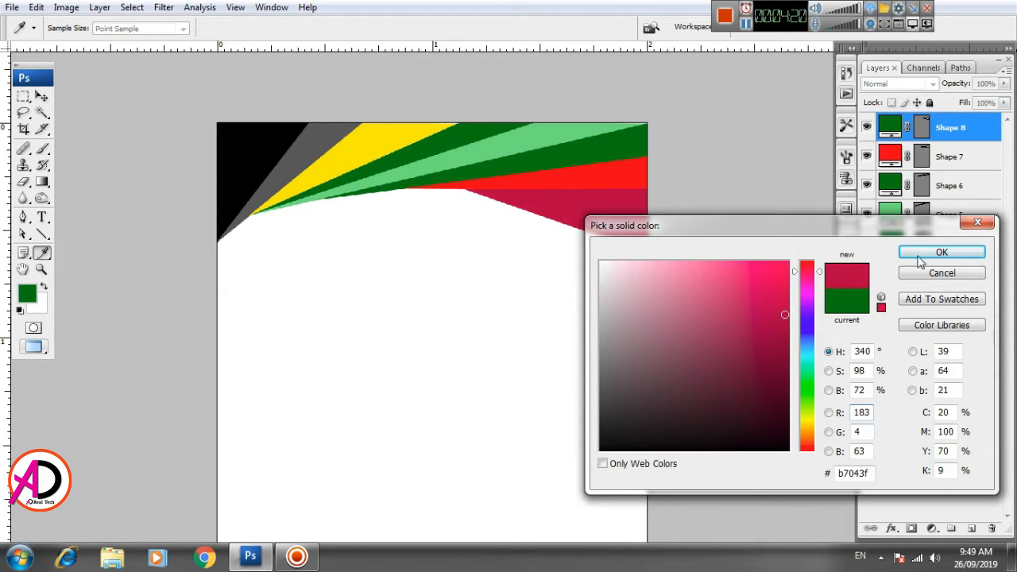
{"action": "left_click", "coordinate": [940, 252]}
{"action": "key", "text": "v"}
{"action": "scroll", "coordinate": [434, 356], "scroll_direction": "down", "scroll_amount": 3}
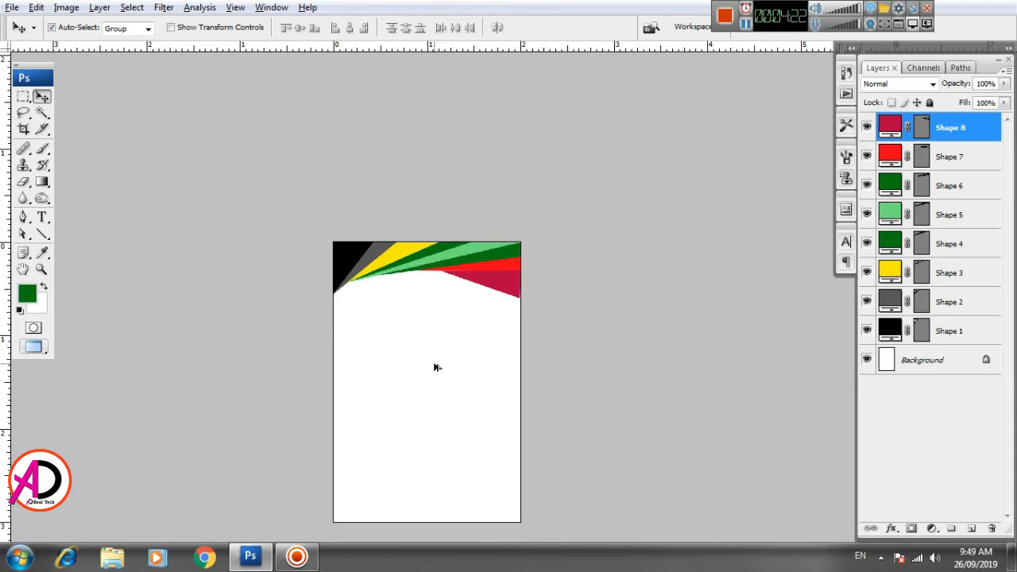
- Draw a Pen triangle from the red band's top down along the page's right edge
{"action": "scroll", "coordinate": [498, 388], "scroll_direction": "up", "scroll_amount": 1}
{"action": "scroll", "coordinate": [497, 347], "scroll_direction": "up", "scroll_amount": 1}
{"action": "scroll", "coordinate": [495, 357], "scroll_direction": "down", "scroll_amount": 1}
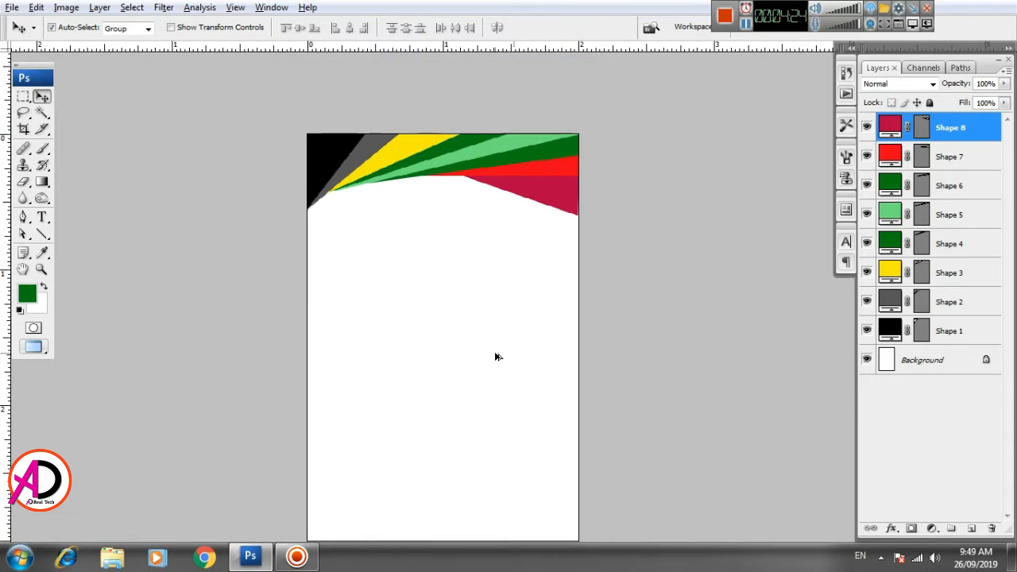
{"action": "scroll", "coordinate": [495, 357], "scroll_direction": "up", "scroll_amount": 1}
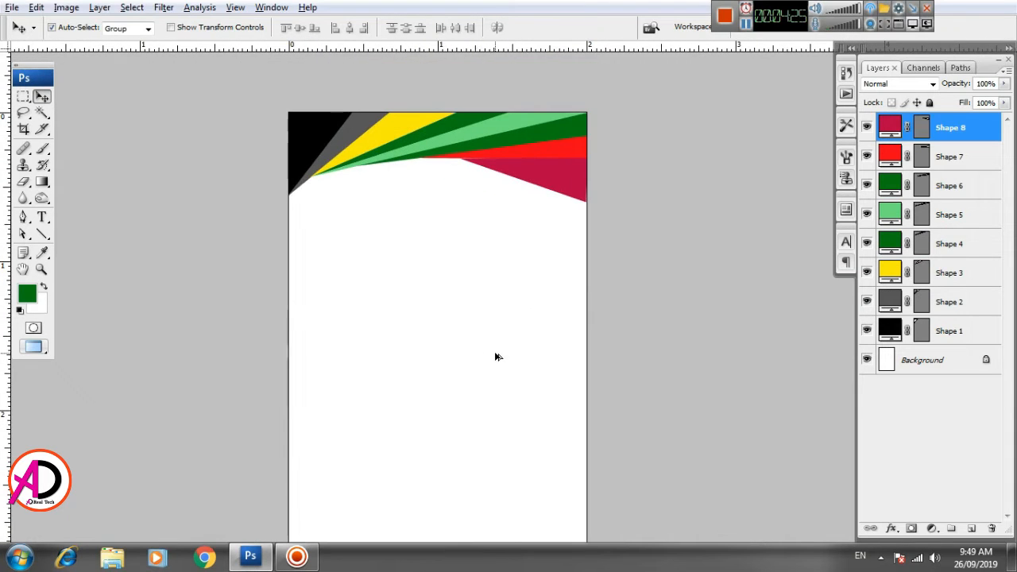
{"action": "left_click", "coordinate": [23, 217]}
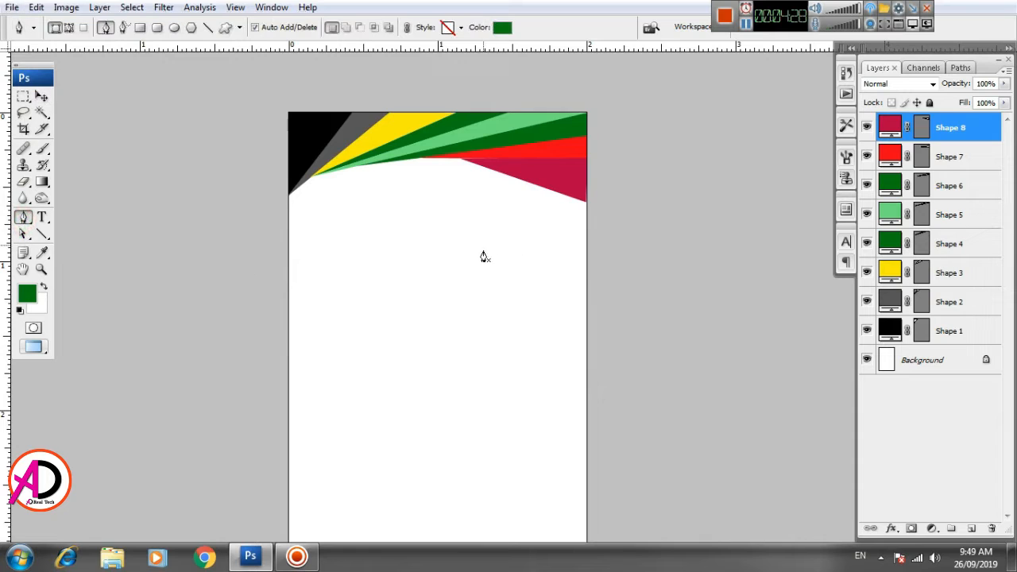
{"action": "left_click", "coordinate": [527, 151]}
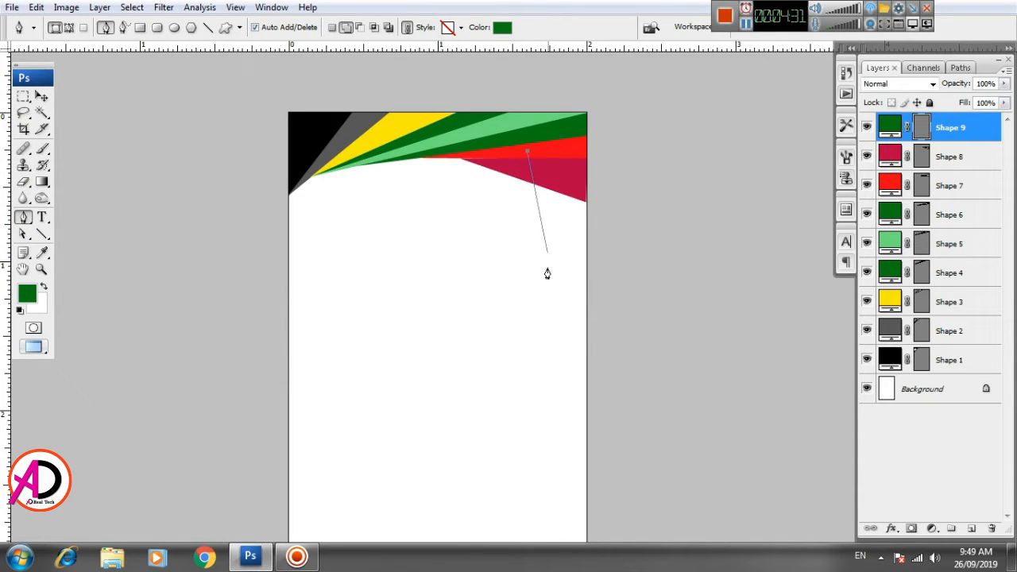
{"action": "left_click", "coordinate": [586, 325]}
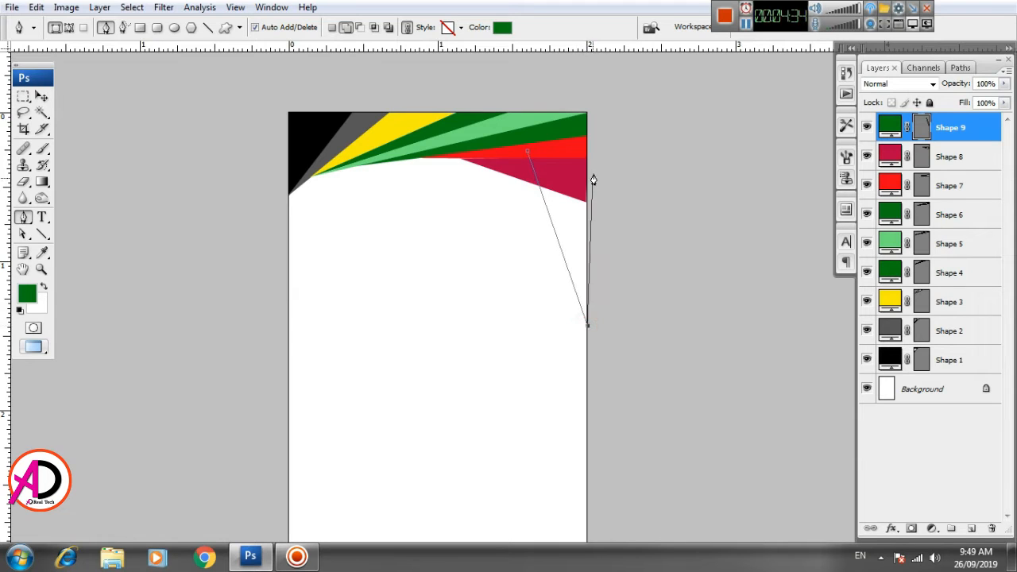
{"action": "left_click", "coordinate": [585, 146]}
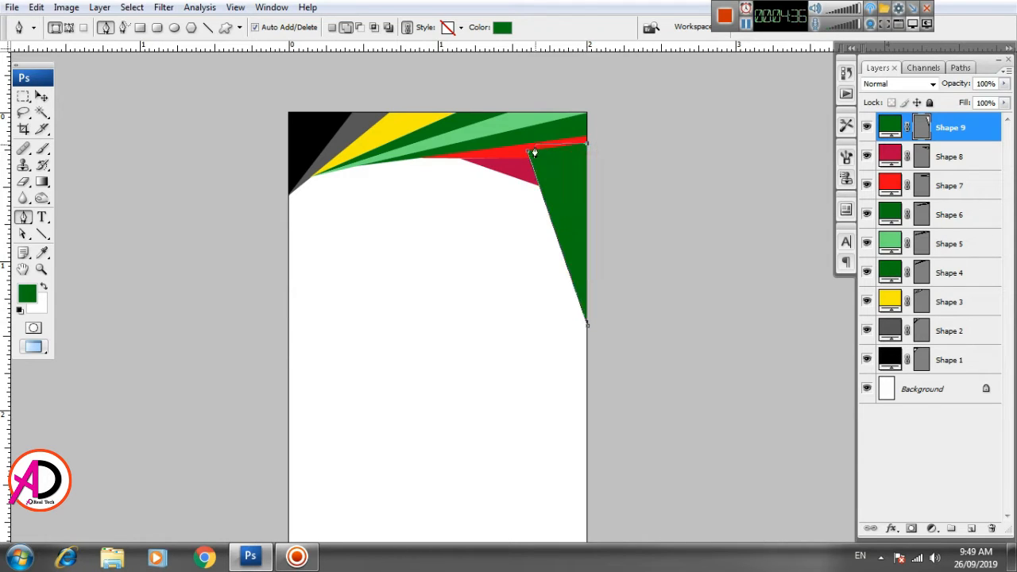
{"action": "left_click", "coordinate": [529, 152]}
- Move Shape 9 just above Background and fill it with black sampled from the corner stripe
{"action": "left_click", "coordinate": [41, 96]}
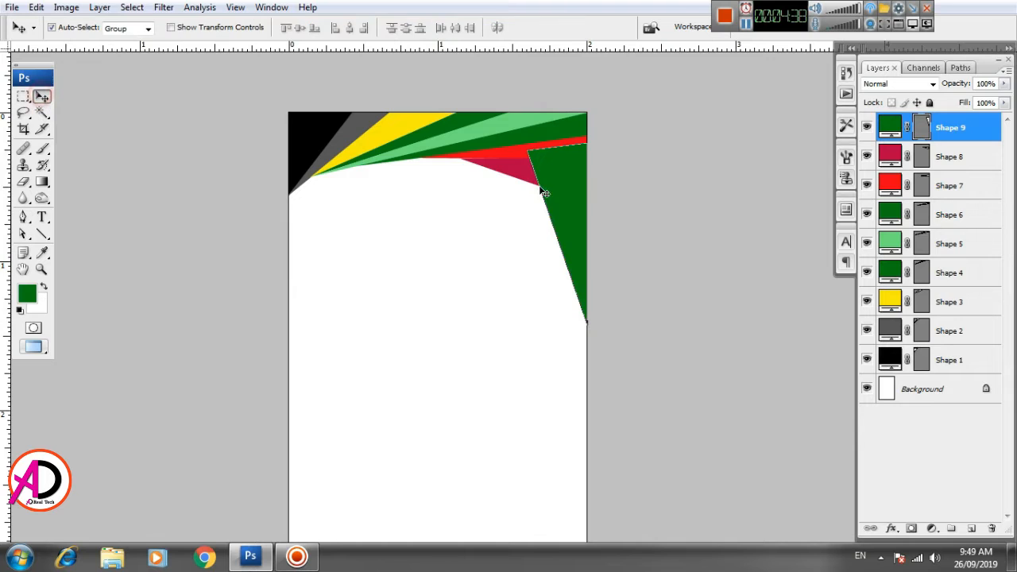
{"action": "left_click_drag", "start_coordinate": [970, 142], "coordinate": [984, 373]}
{"action": "left_click", "coordinate": [688, 274]}
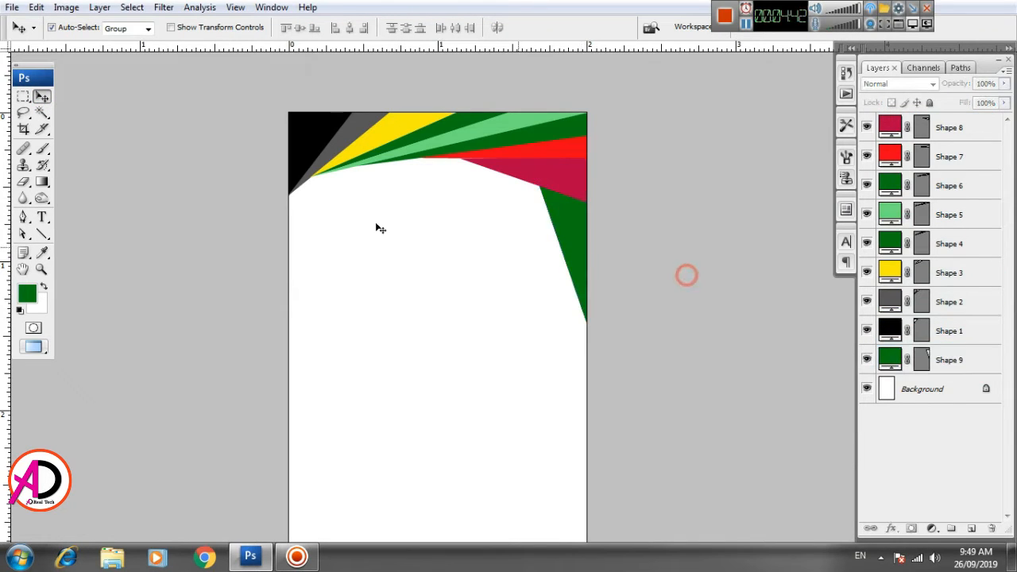
{"action": "left_click", "coordinate": [576, 243]}
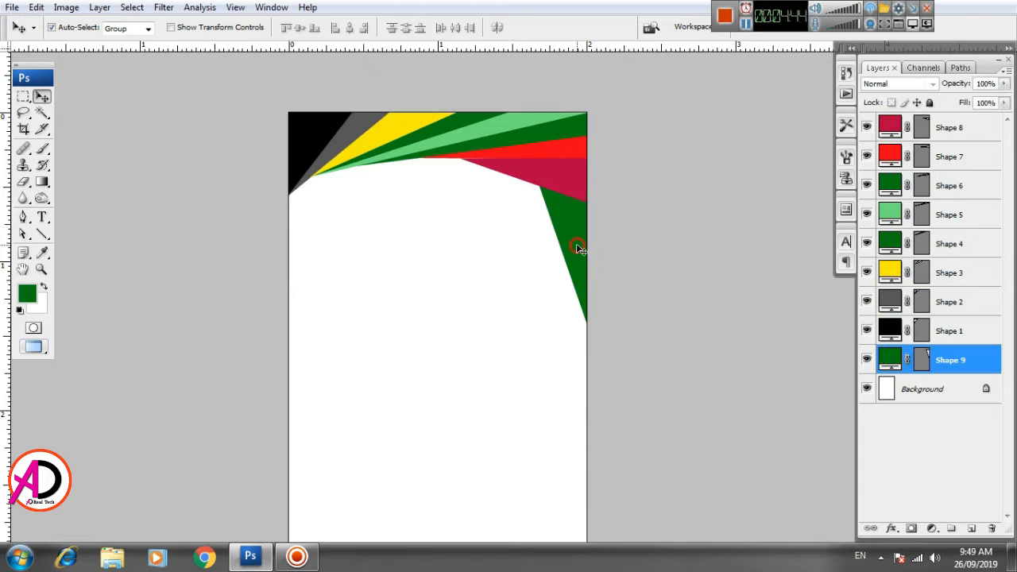
{"action": "double_click", "coordinate": [891, 360]}
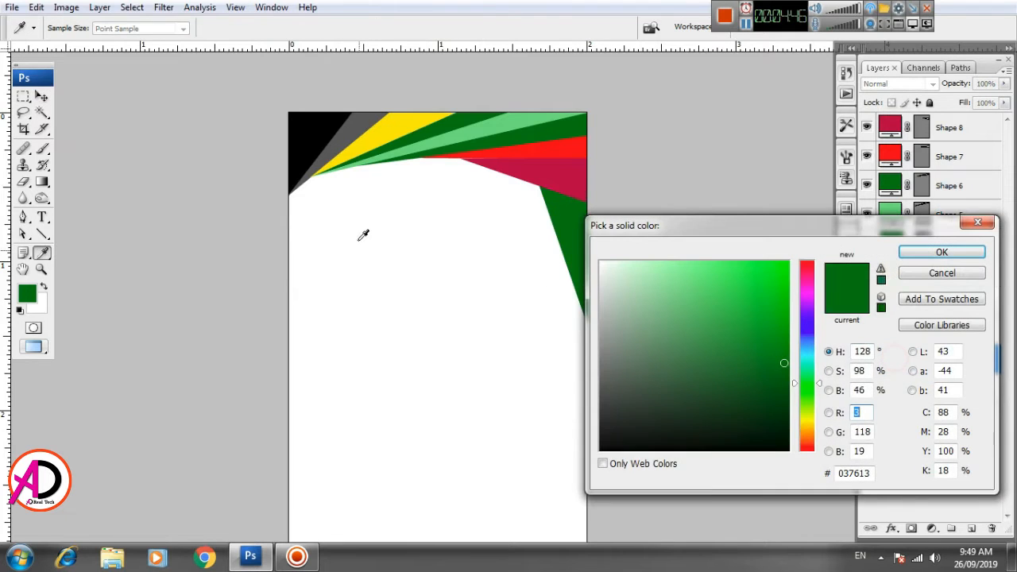
{"action": "left_click", "coordinate": [307, 143]}
{"action": "left_click", "coordinate": [943, 253]}
{"action": "key", "text": "v"}
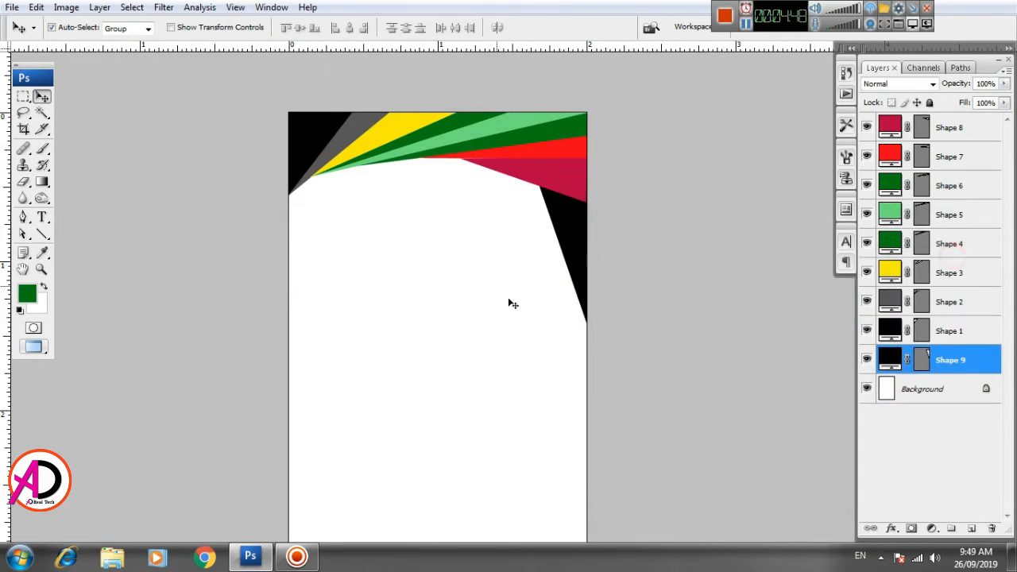
{"action": "key", "text": "ctrl+minus"}
{"action": "key", "text": "ctrl+plus"}
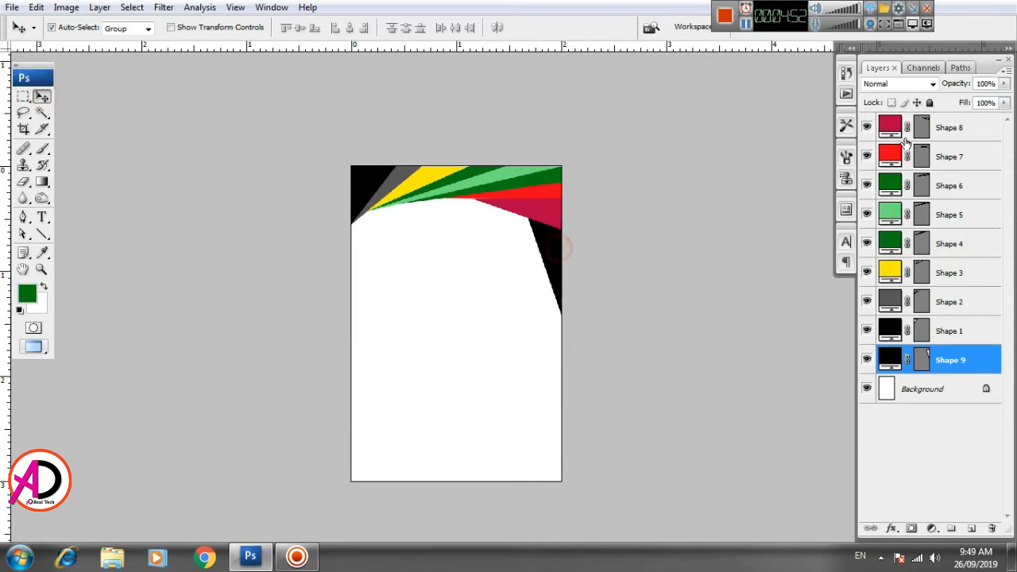
- Merge all nine stripe layers into one and drag a copy lower on the page
{"action": "left_click", "coordinate": [949, 130]}
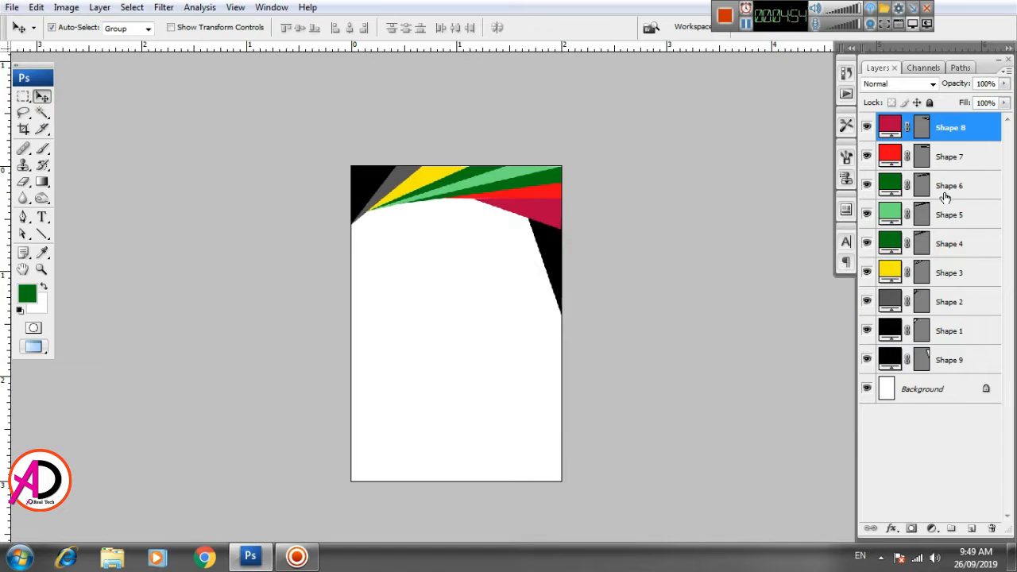
{"action": "left_click", "coordinate": [959, 363], "text": "shift"}
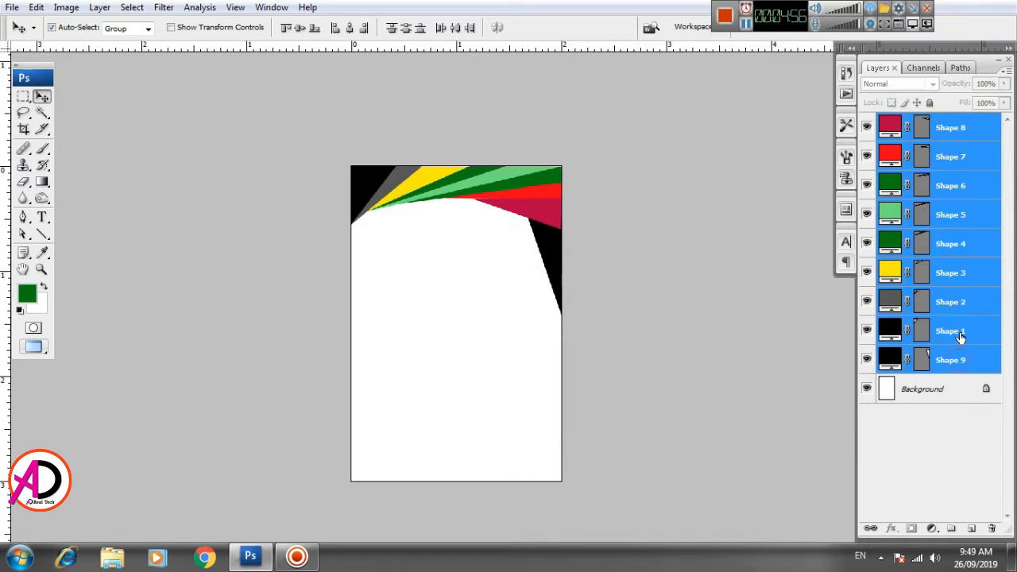
{"action": "key", "text": "ctrl+e"}
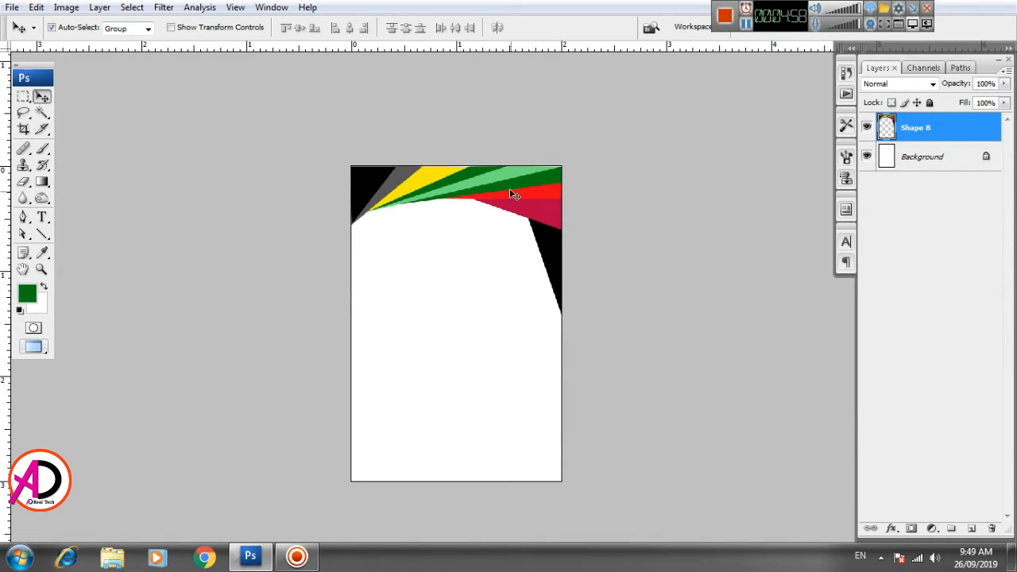
{"action": "left_click_drag", "start_coordinate": [512, 194], "coordinate": [507, 297]}
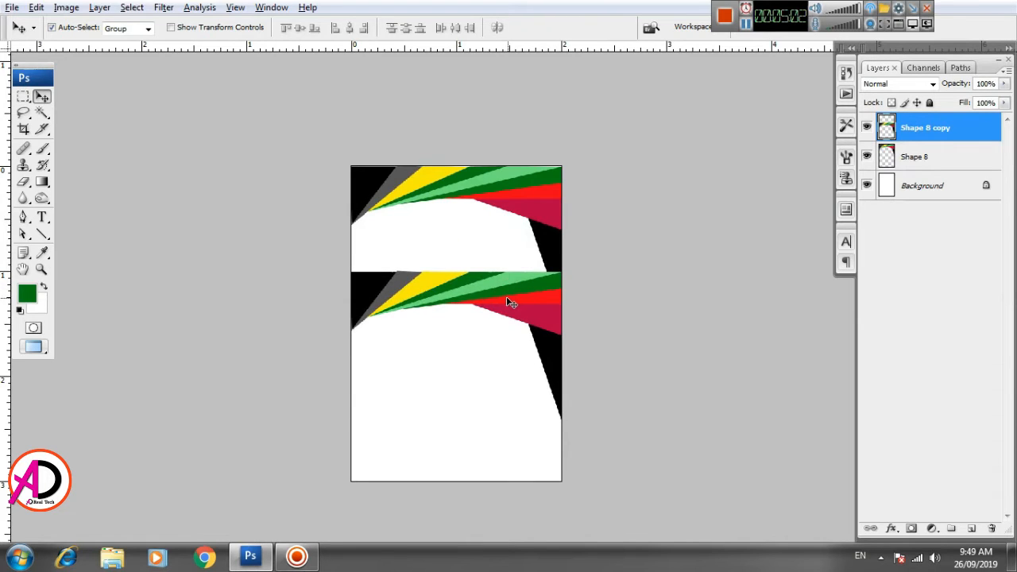
- Flip the copied stripes vertically and move them toward the page bottom
{"action": "key", "text": "ctrl+t"}
{"action": "right_click", "coordinate": [522, 293]}
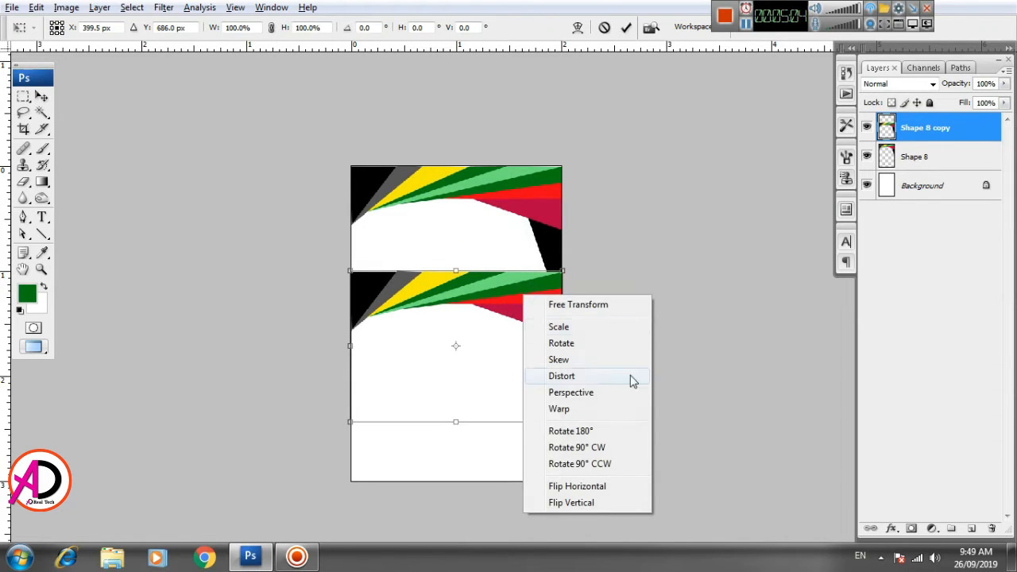
{"action": "left_click", "coordinate": [595, 502]}
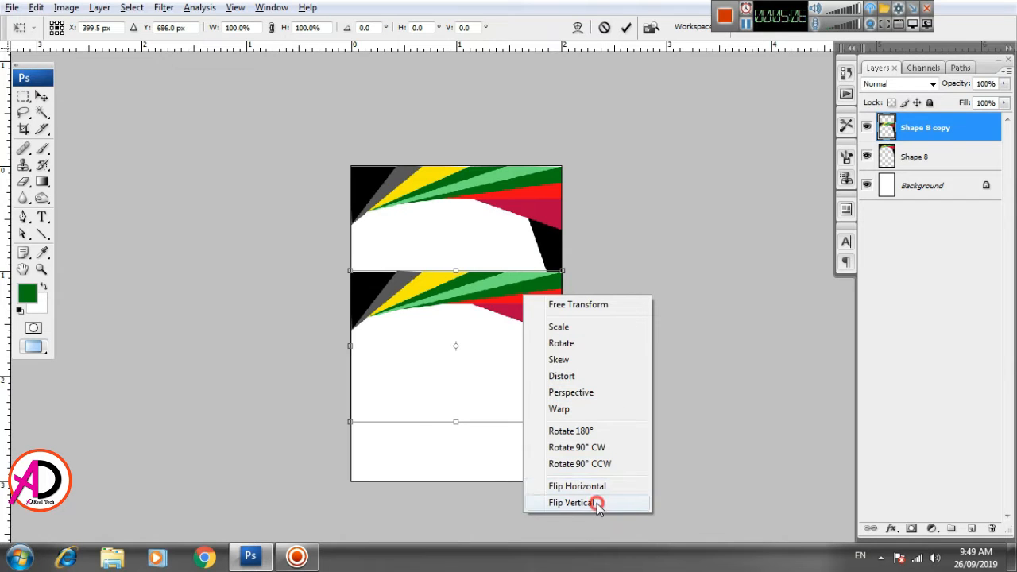
{"action": "left_click_drag", "start_coordinate": [543, 420], "coordinate": [542, 459]}
{"action": "key", "text": "Return"}
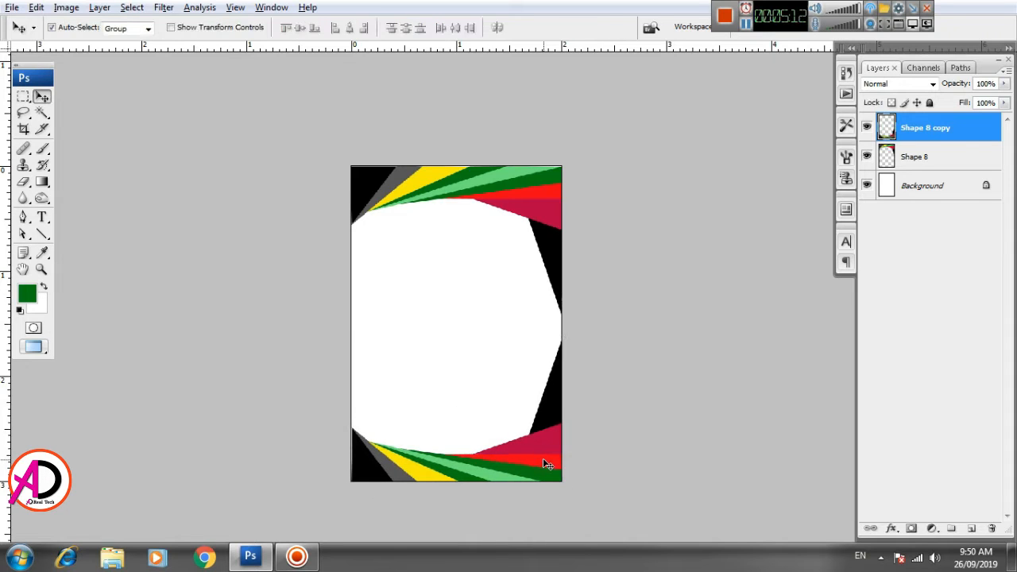
- Flip the copy horizontally, align it with the bottom edge, and nudge the top stripes up
{"action": "key", "text": "ctrl+t"}
{"action": "right_click", "coordinate": [542, 459]}
{"action": "left_click", "coordinate": [610, 433]}
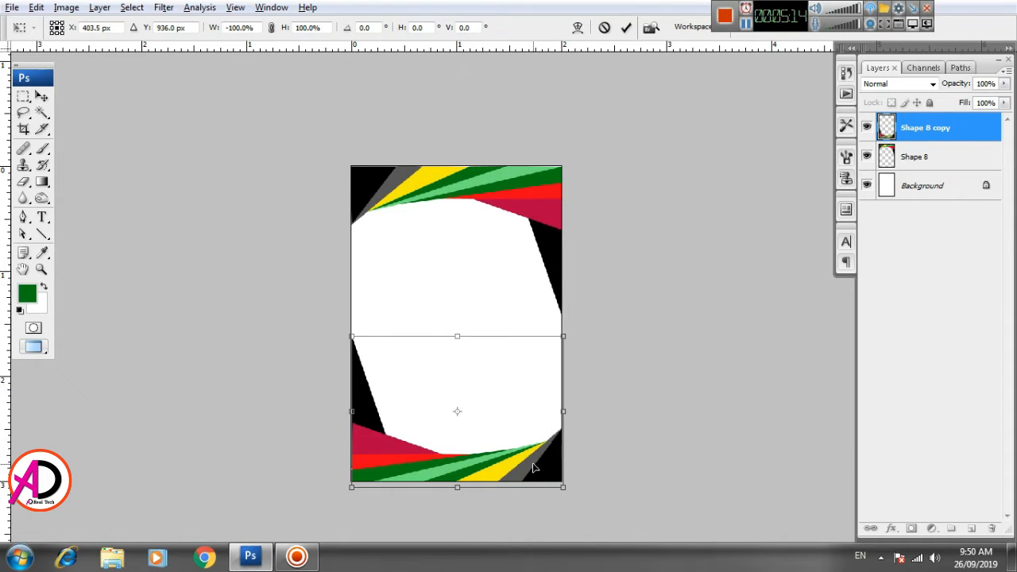
{"action": "left_click_drag", "start_coordinate": [533, 468], "coordinate": [534, 480]}
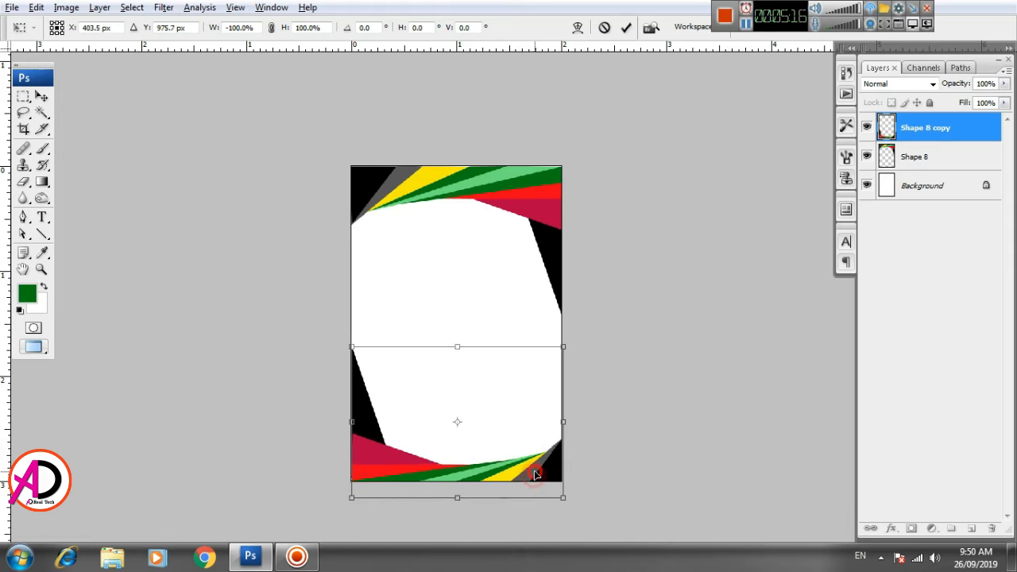
{"action": "key", "text": "Return"}
{"action": "left_click", "coordinate": [517, 199]}
{"action": "key", "text": "Up"}
{"action": "key", "text": "Up"}
{"action": "key", "text": "Up"}
{"action": "key", "text": "Up"}
{"action": "key", "text": "Up"}
{"action": "key", "text": "Up"}
{"action": "key", "text": "Up"}
{"action": "key", "text": "Up"}
{"action": "key", "text": "Up"}
{"action": "key", "text": "Up"}
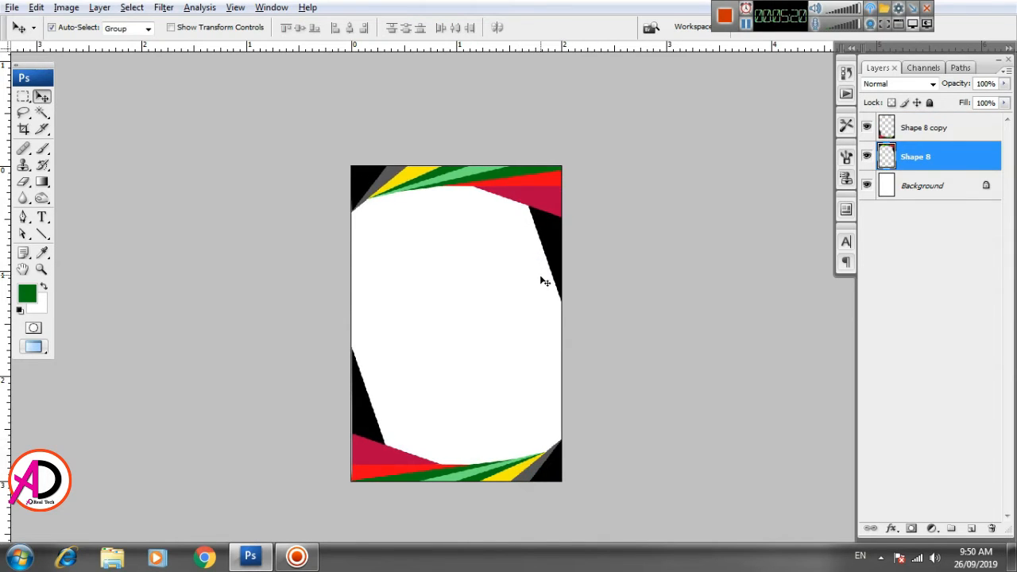
{"action": "key", "text": "Down"}
{"action": "key", "text": "Down"}
{"action": "key", "text": "Down"}
{"action": "key", "text": "Down"}
{"action": "scroll", "coordinate": [588, 342], "scroll_direction": "up", "scroll_amount": 2}
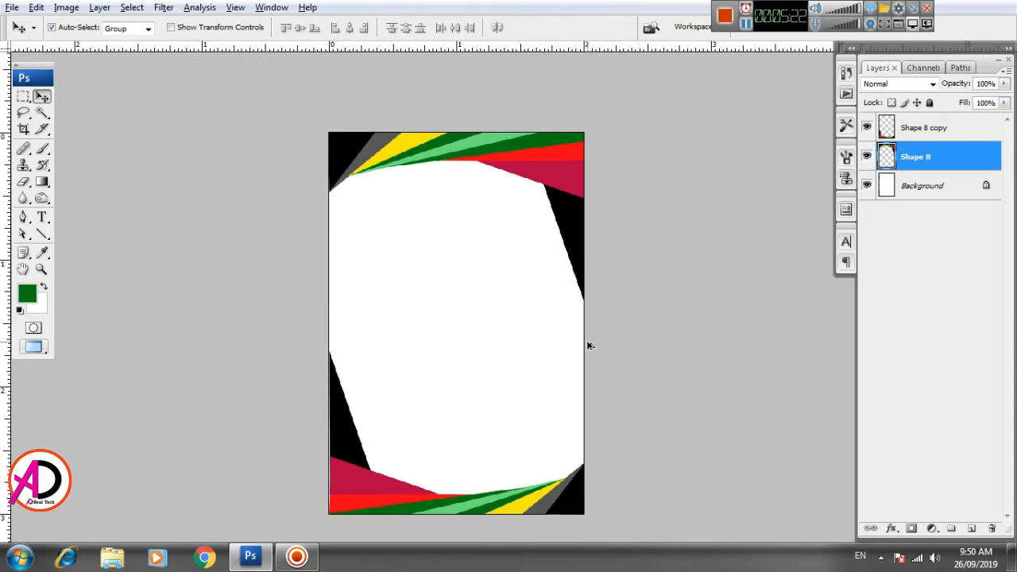
{"action": "scroll", "coordinate": [589, 339], "scroll_direction": "down", "scroll_amount": 4}
{"action": "scroll", "coordinate": [589, 339], "scroll_direction": "up", "scroll_amount": 1}
{"action": "left_click_drag", "start_coordinate": [642, 335], "coordinate": [610, 291]}
{"action": "scroll", "coordinate": [548, 326], "scroll_direction": "up", "scroll_amount": 2}
{"action": "left_click_drag", "start_coordinate": [547, 332], "coordinate": [563, 354]}
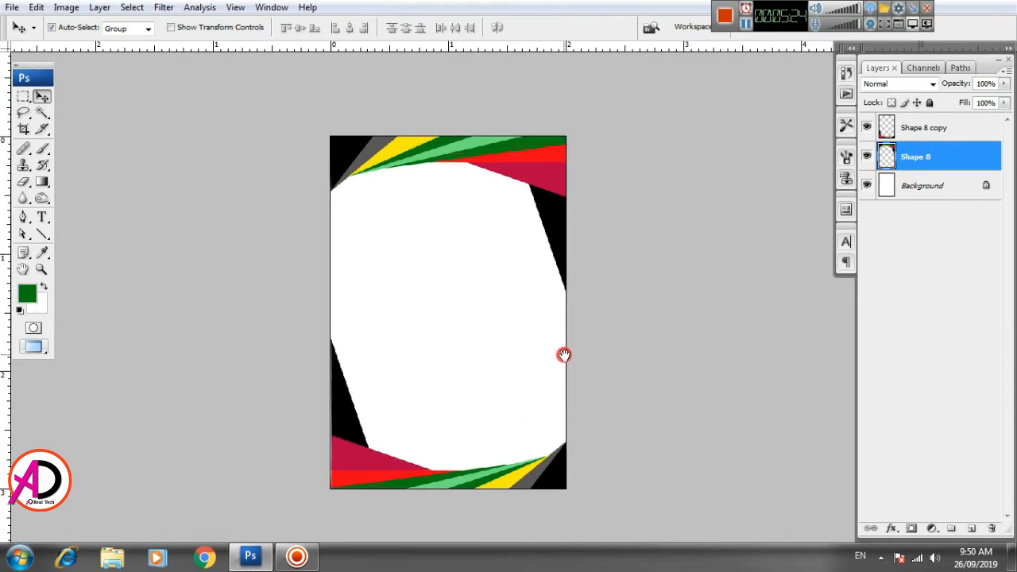
{"action": "scroll", "coordinate": [599, 343], "scroll_direction": "up", "scroll_amount": 1}
{"action": "scroll", "coordinate": [599, 342], "scroll_direction": "down", "scroll_amount": 2}
{"action": "scroll", "coordinate": [600, 344], "scroll_direction": "up", "scroll_amount": 1}
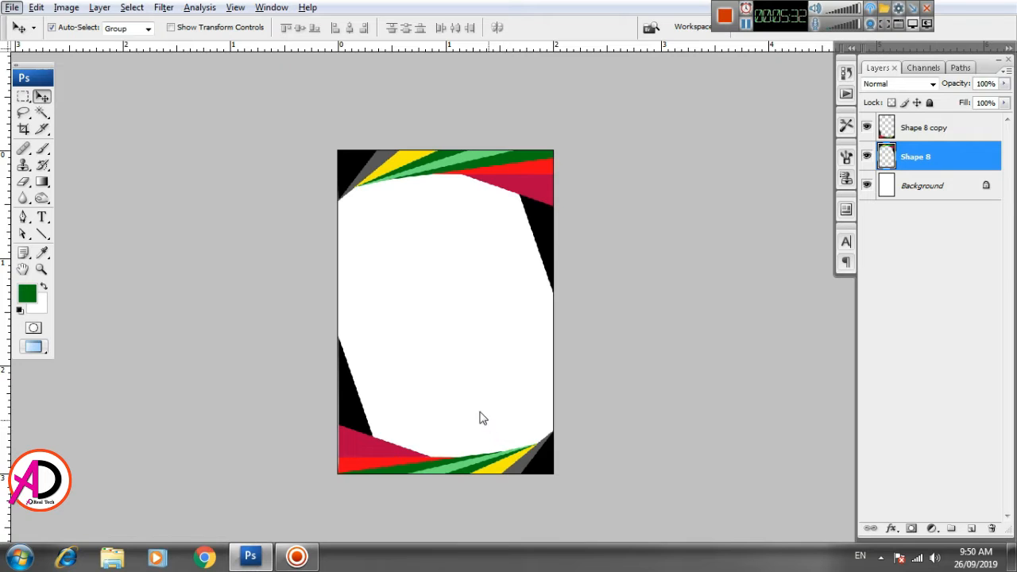
{"action": "scroll", "coordinate": [443, 382], "scroll_direction": "up", "scroll_amount": 2}
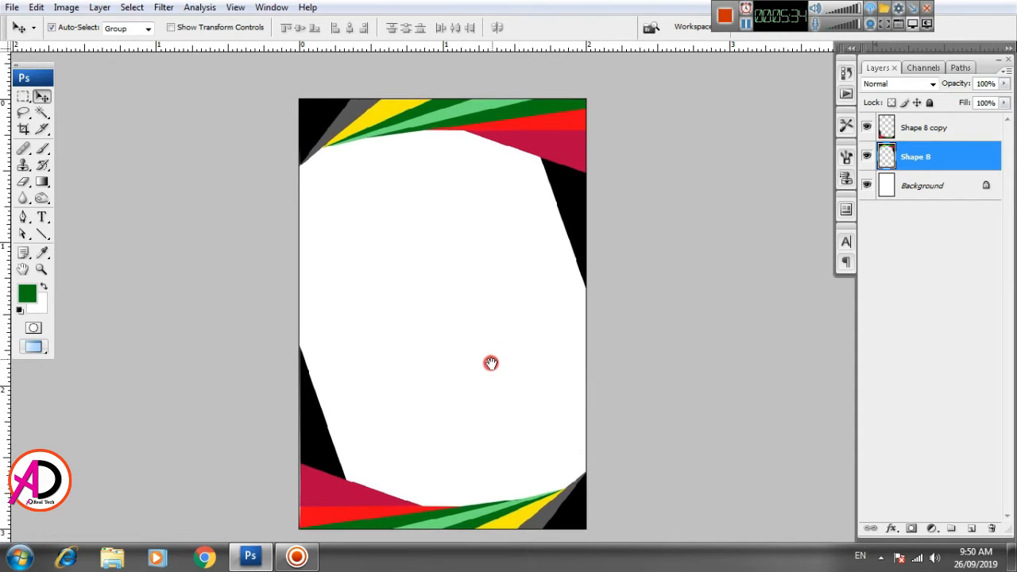
{"action": "left_click_drag", "start_coordinate": [490, 363], "coordinate": [499, 324]}
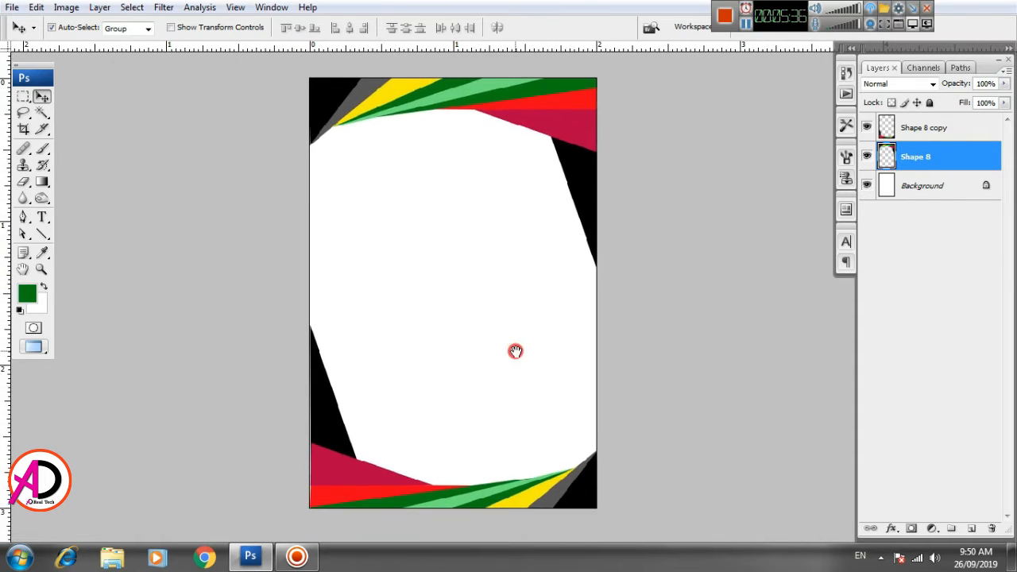
{"action": "scroll", "coordinate": [517, 349], "scroll_direction": "down", "scroll_amount": 1}
{"action": "scroll", "coordinate": [522, 350], "scroll_direction": "up", "scroll_amount": 4}
{"action": "key", "text": "alt+space"}
{"action": "left_click_drag", "start_coordinate": [571, 388], "coordinate": [569, 378]}
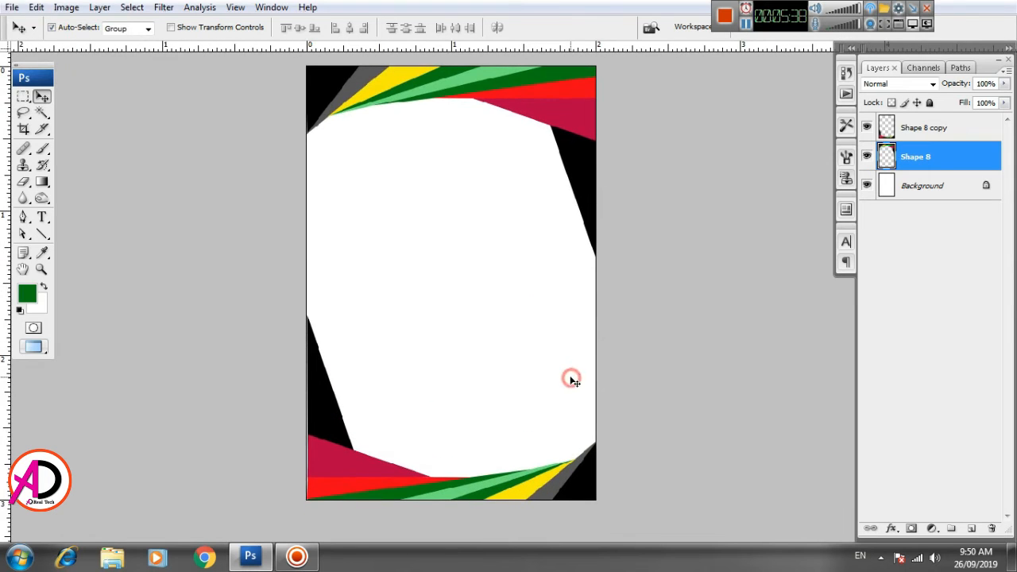
{"action": "scroll", "coordinate": [571, 378], "scroll_direction": "down", "scroll_amount": 1}
{"action": "left_click", "coordinate": [562, 130]}
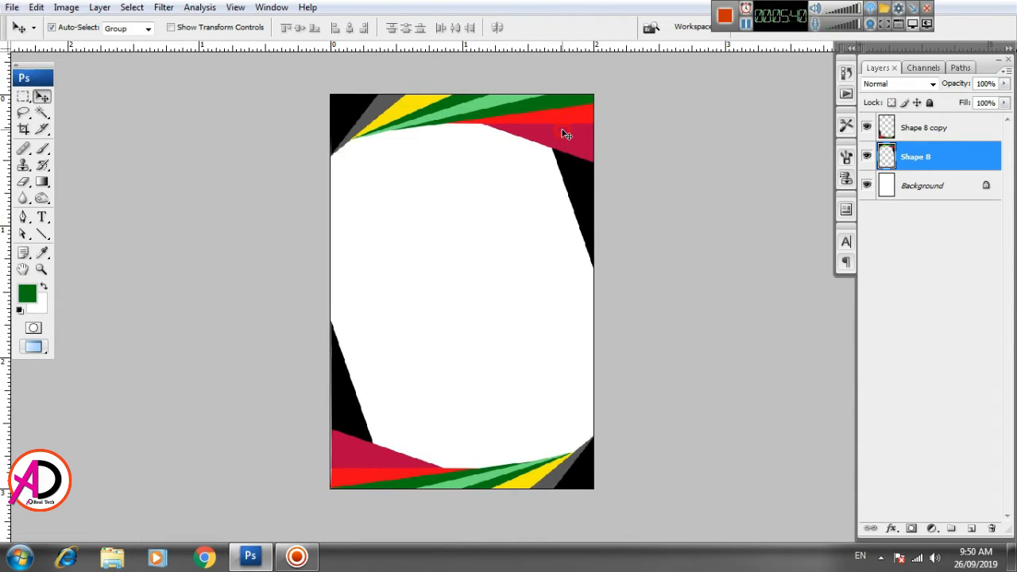
{"action": "key", "text": "1"}
{"action": "key", "text": "2"}
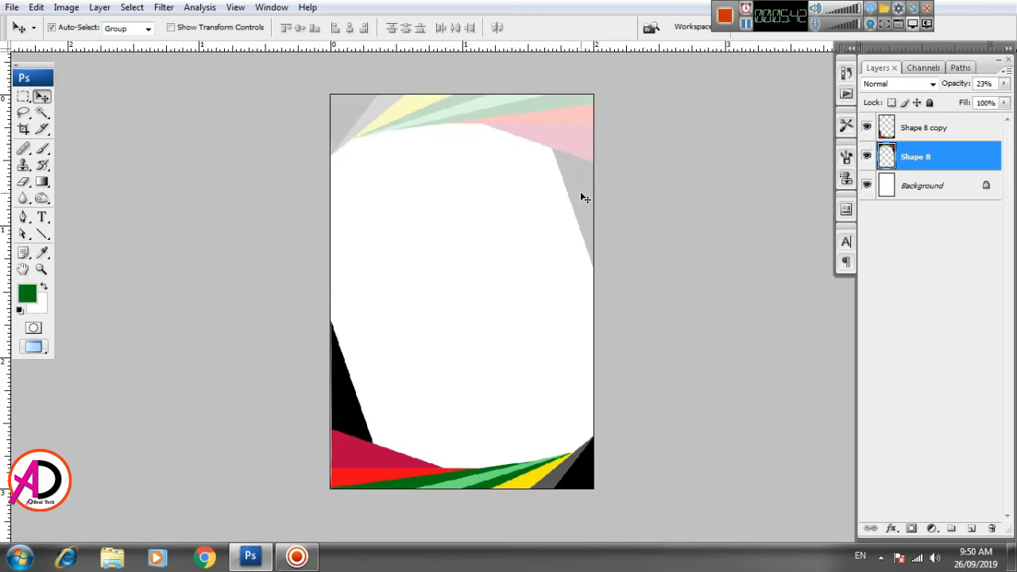
{"action": "key", "text": "3"}
{"action": "key", "text": "4"}
{"action": "key", "text": "4"}
{"action": "key", "text": "5"}
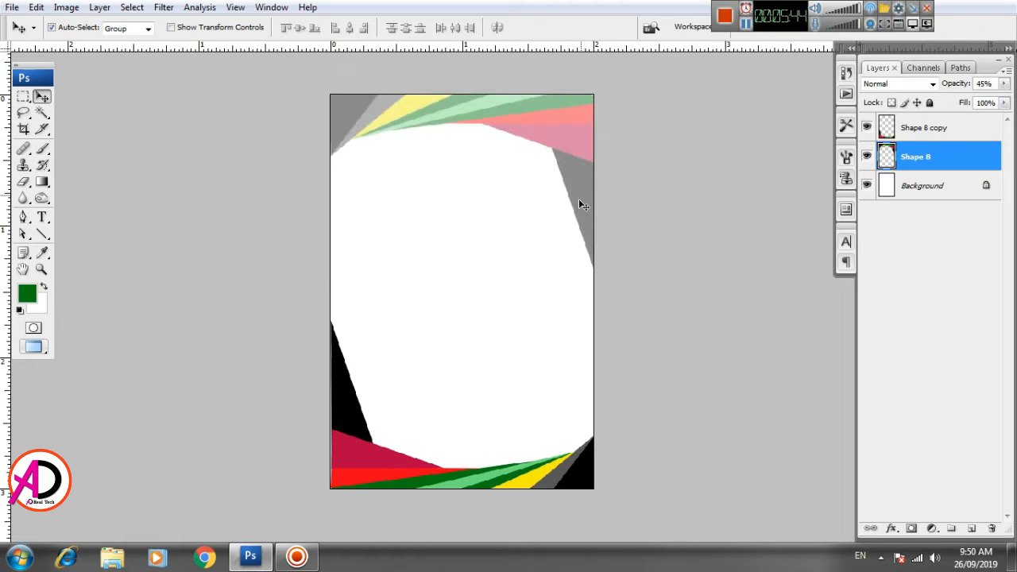
{"action": "key", "text": "0"}
{"action": "left_click", "coordinate": [595, 325]}
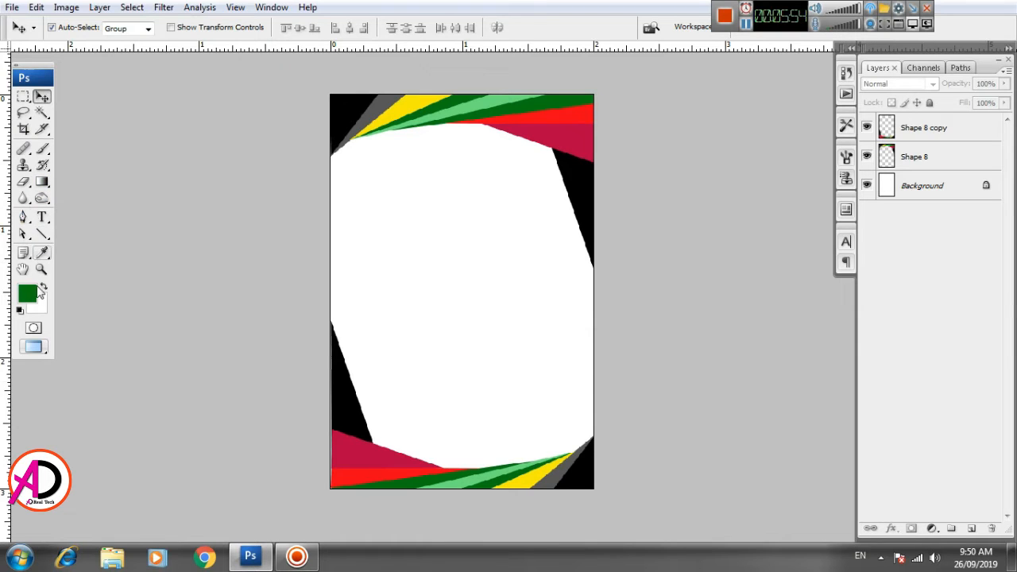
- Draw a green circle near the card's top, shift it slightly, and scale it down
{"action": "left_click", "coordinate": [37, 236]}
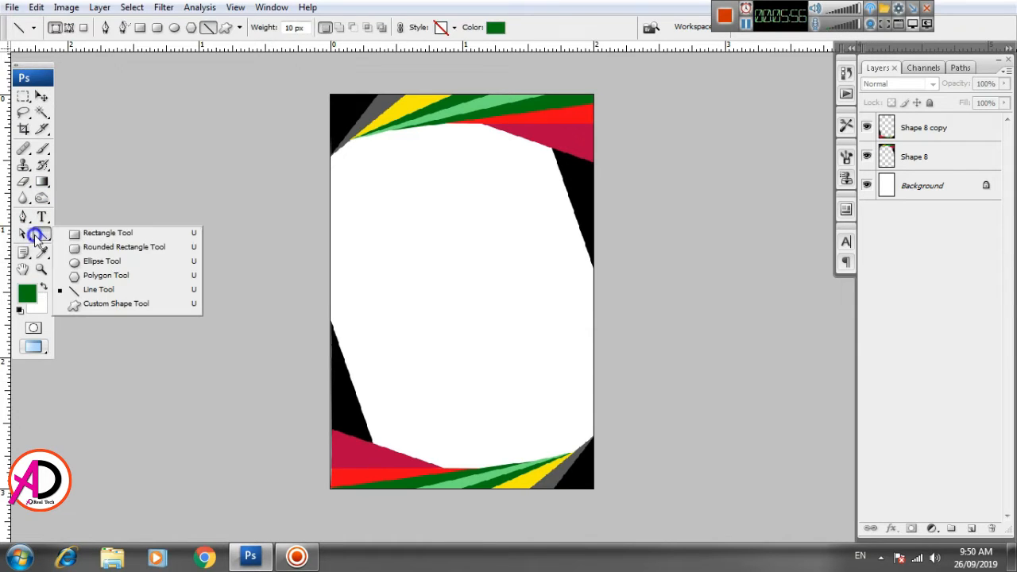
{"action": "left_click", "coordinate": [108, 261]}
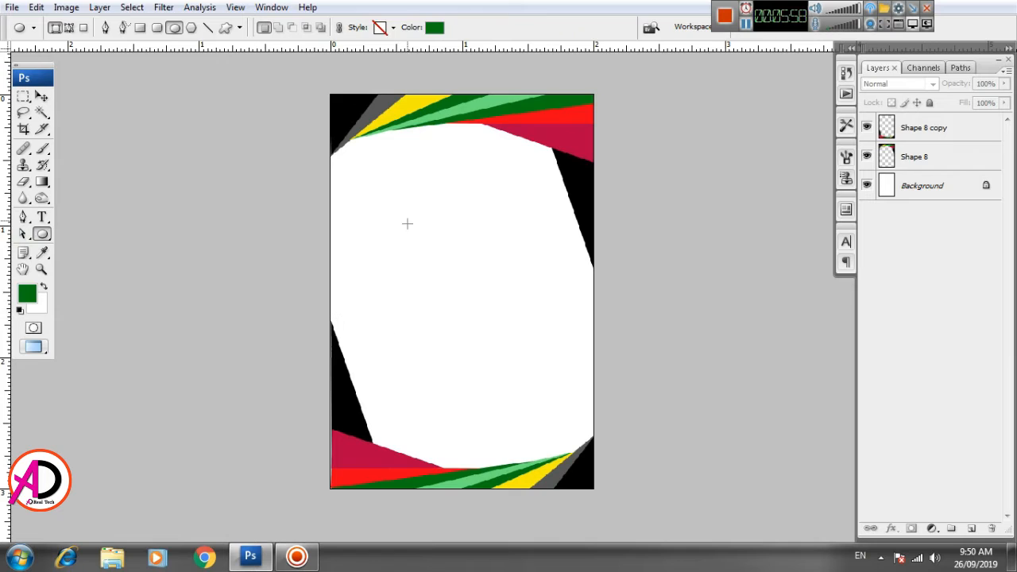
{"action": "left_click_drag", "start_coordinate": [397, 156], "coordinate": [496, 239]}
{"action": "left_click", "coordinate": [42, 97]}
{"action": "left_click", "coordinate": [746, 35]}
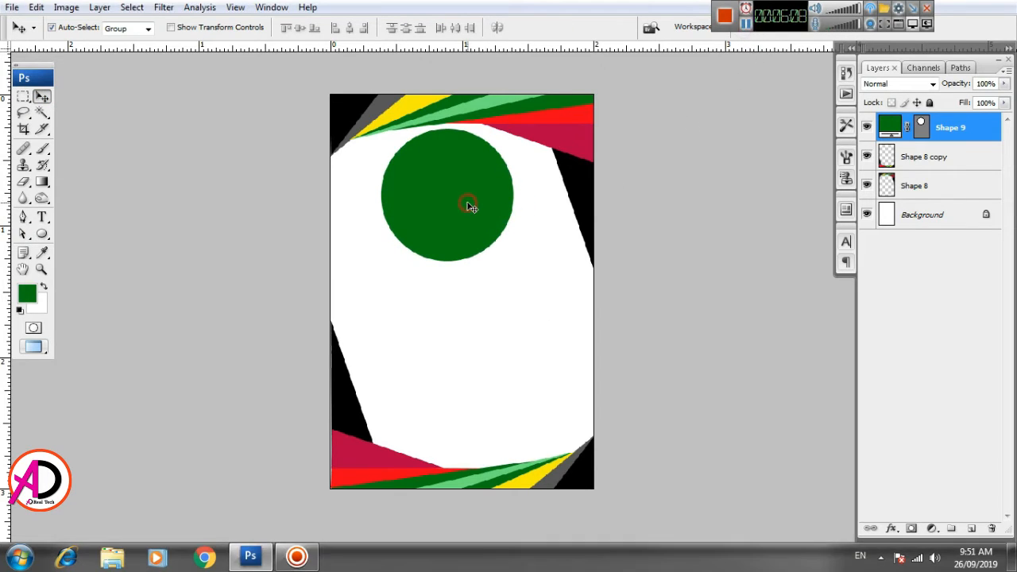
{"action": "left_click_drag", "start_coordinate": [468, 204], "coordinate": [474, 205]}
{"action": "key", "text": "ctrl+t"}
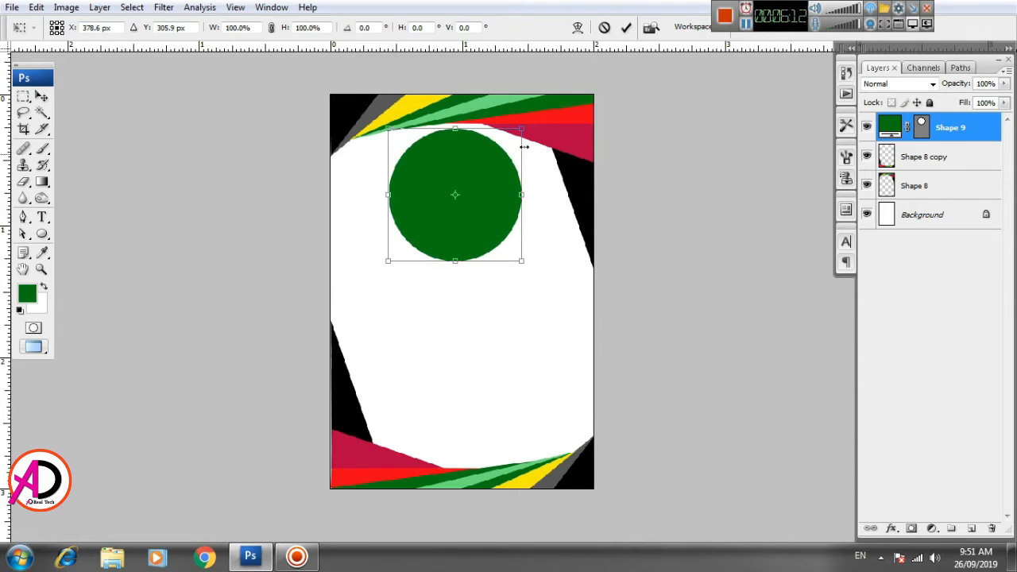
{"action": "left_click_drag", "start_coordinate": [522, 129], "coordinate": [513, 136]}
{"action": "double_click", "coordinate": [487, 180]}
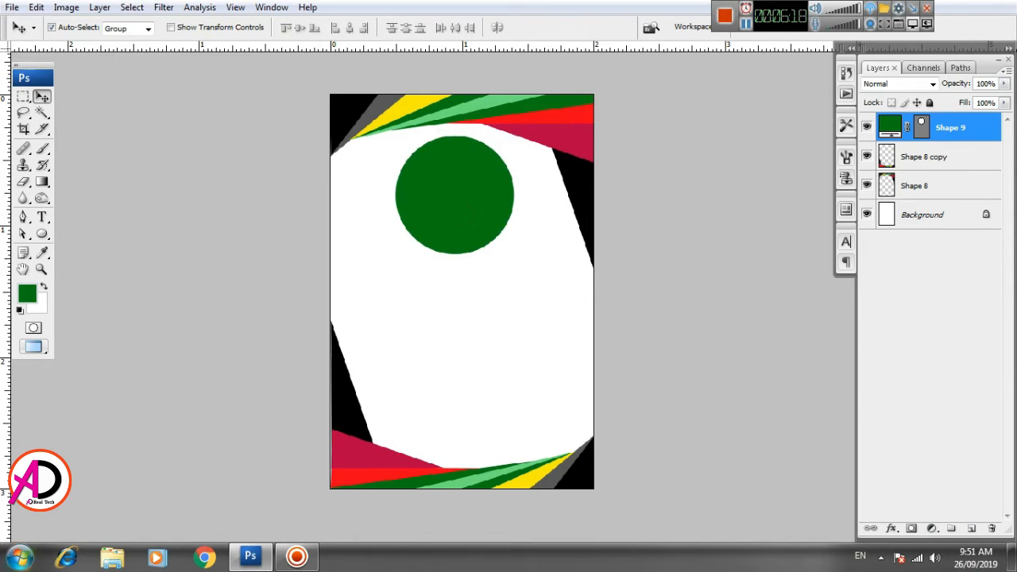
- Open the images portrait file from the Desktop in Photoshop
{"action": "left_click", "coordinate": [112, 556]}
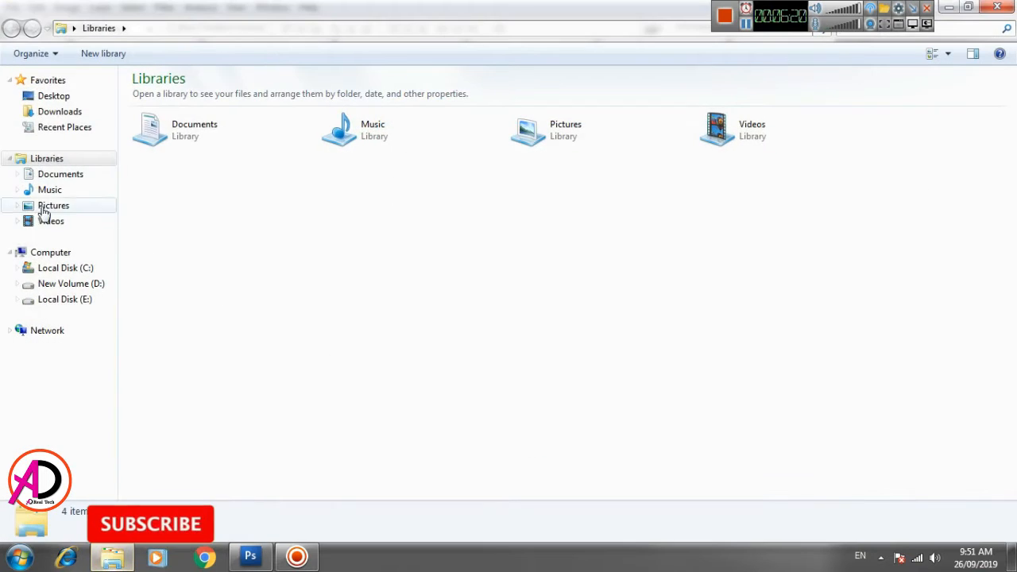
{"action": "left_click", "coordinate": [49, 96]}
{"action": "left_click", "coordinate": [494, 210]}
{"action": "left_click_drag", "start_coordinate": [495, 210], "coordinate": [496, 321]}
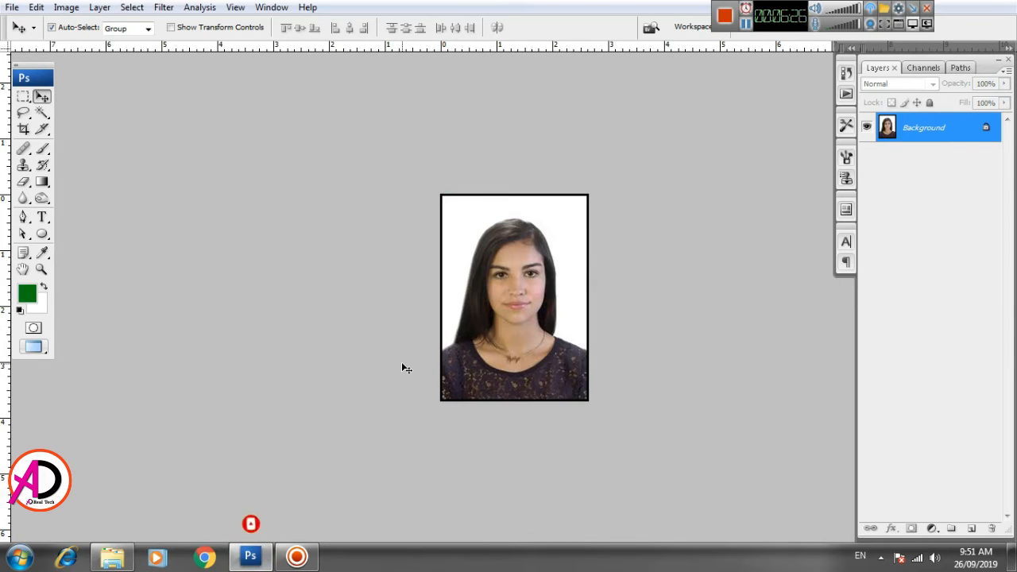
- Copy the whole portrait, paste it into the card, and enlarge it
{"action": "key", "text": "ctrl+a"}
{"action": "key", "text": "ctrl+Tab"}
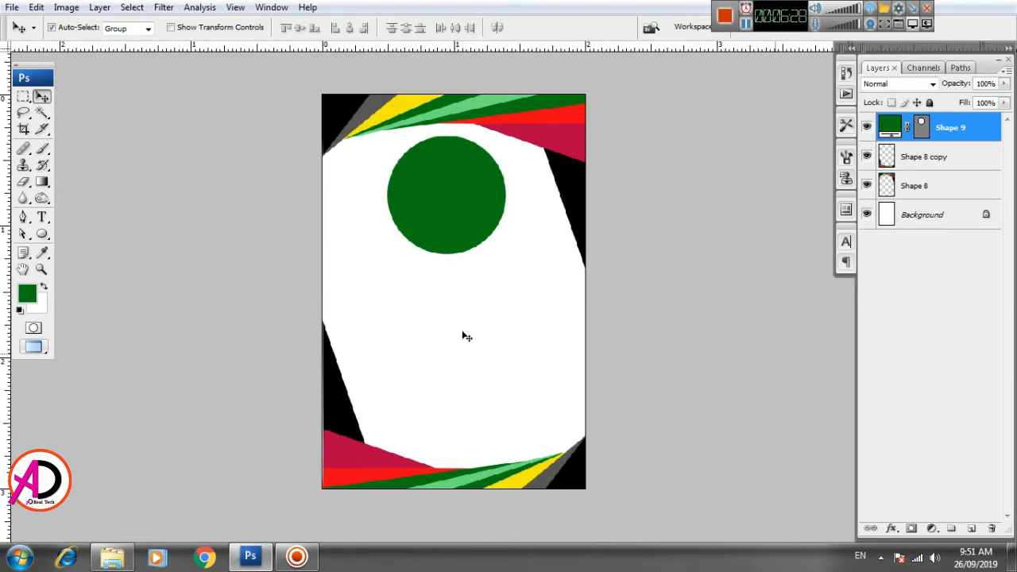
{"action": "key", "text": "ctrl+v"}
{"action": "left_click", "coordinate": [461, 314]}
{"action": "key", "text": "ctrl+t"}
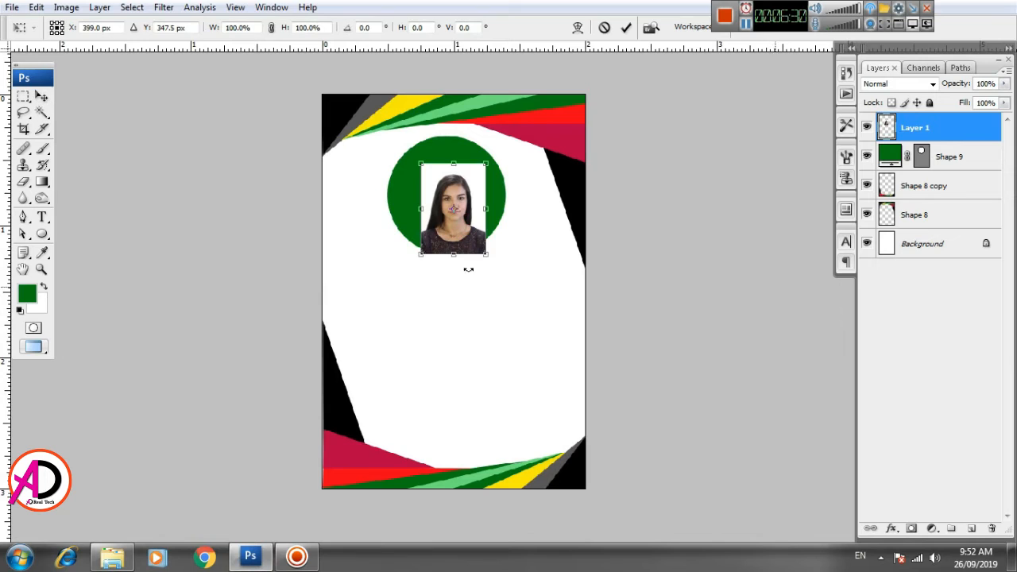
{"action": "mouse_move", "coordinate": [486, 253]}
{"action": "left_mouse_down"}
{"action": "mouse_move", "coordinate": [536, 292]}
{"action": "mouse_move", "coordinate": [484, 246]}
{"action": "left_mouse_up"}
{"action": "key", "text": "Return"}
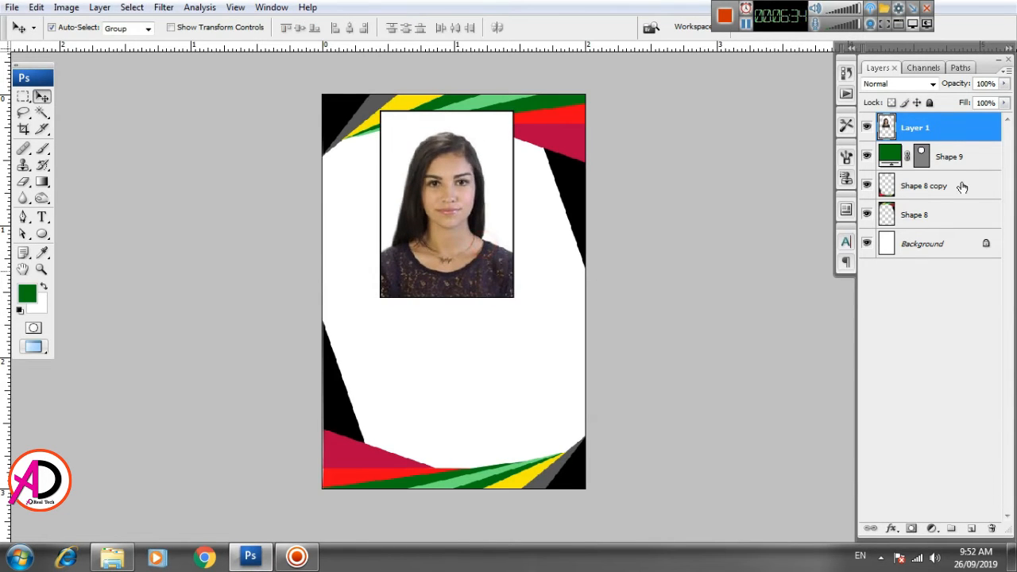
- Clip Layer 1 into the green circle and rescale it to 93.1%, leaving the Stroke style unapplied
{"action": "right_click", "coordinate": [962, 137]}
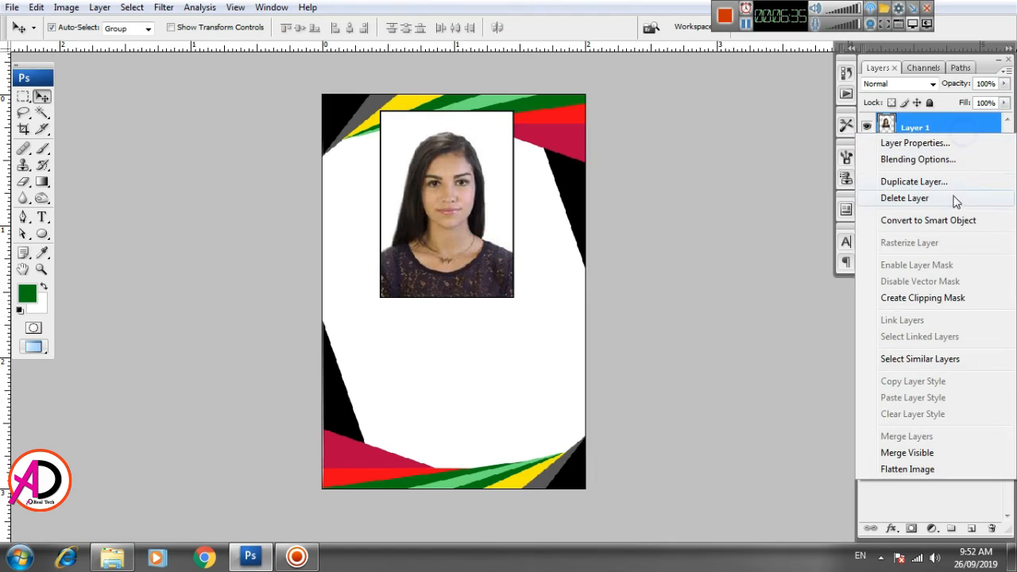
{"action": "left_click", "coordinate": [936, 309]}
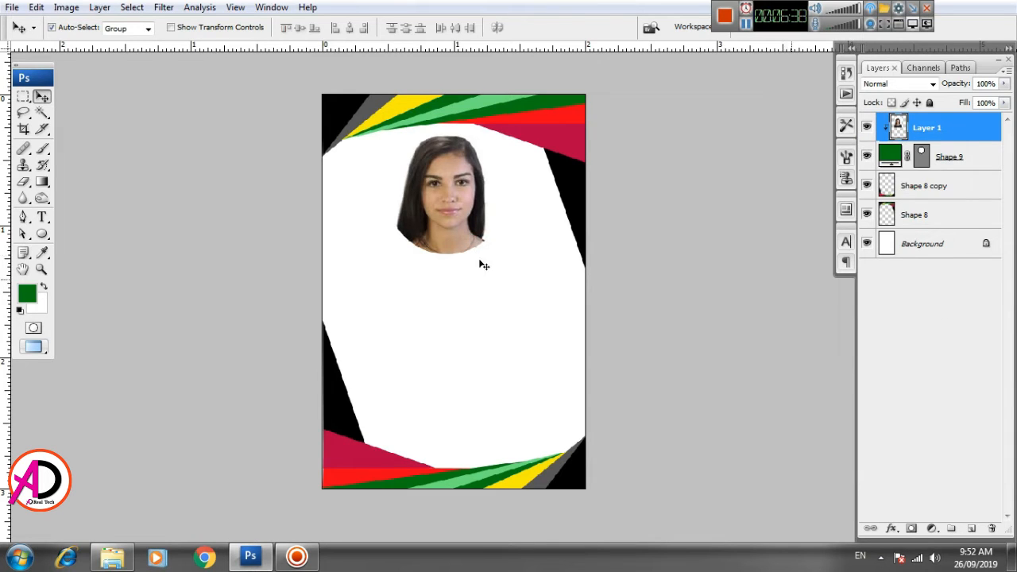
{"action": "key", "text": "ctrl+t"}
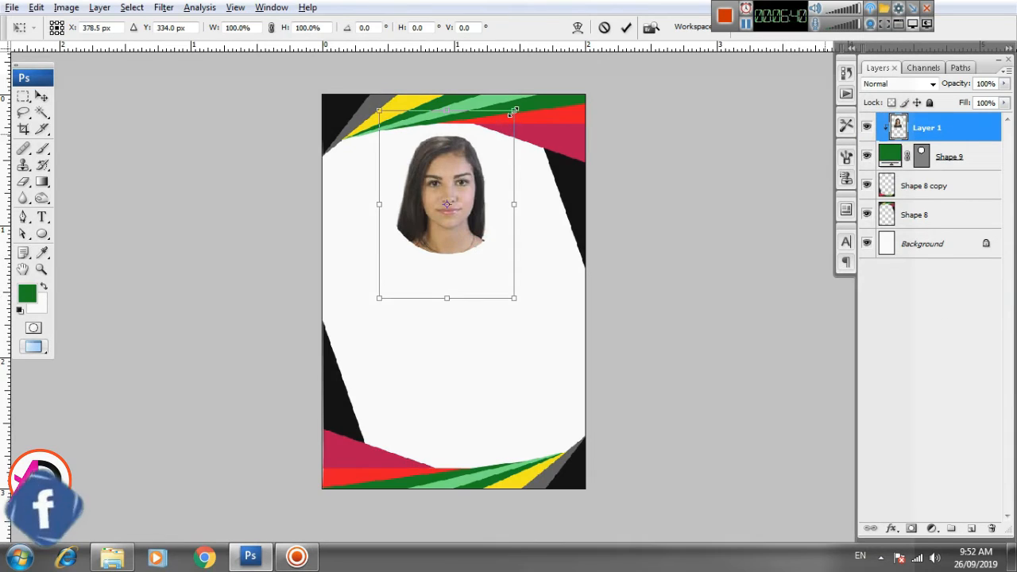
{"action": "left_click_drag", "start_coordinate": [514, 107], "coordinate": [516, 136]}
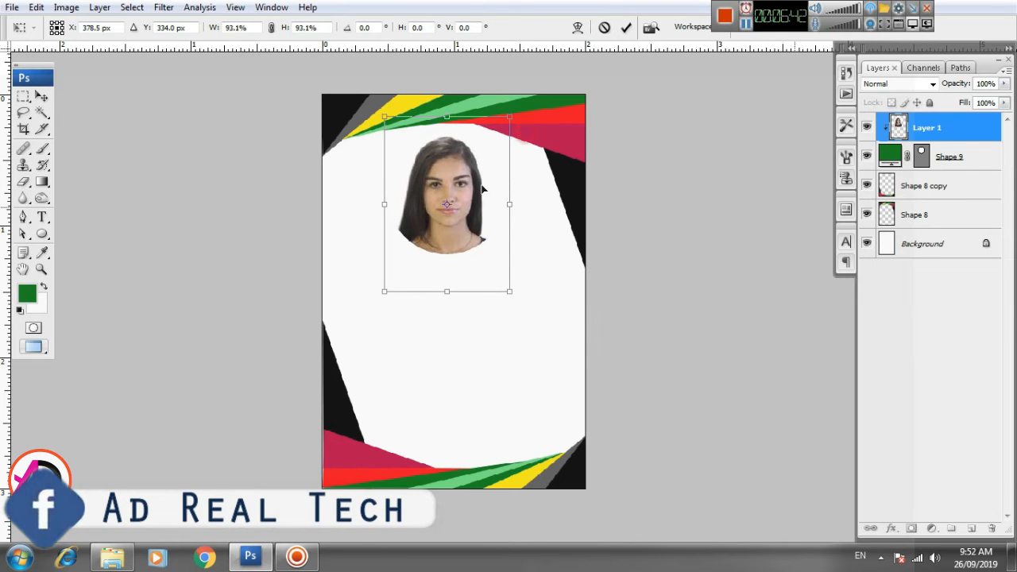
{"action": "key", "text": "Return"}
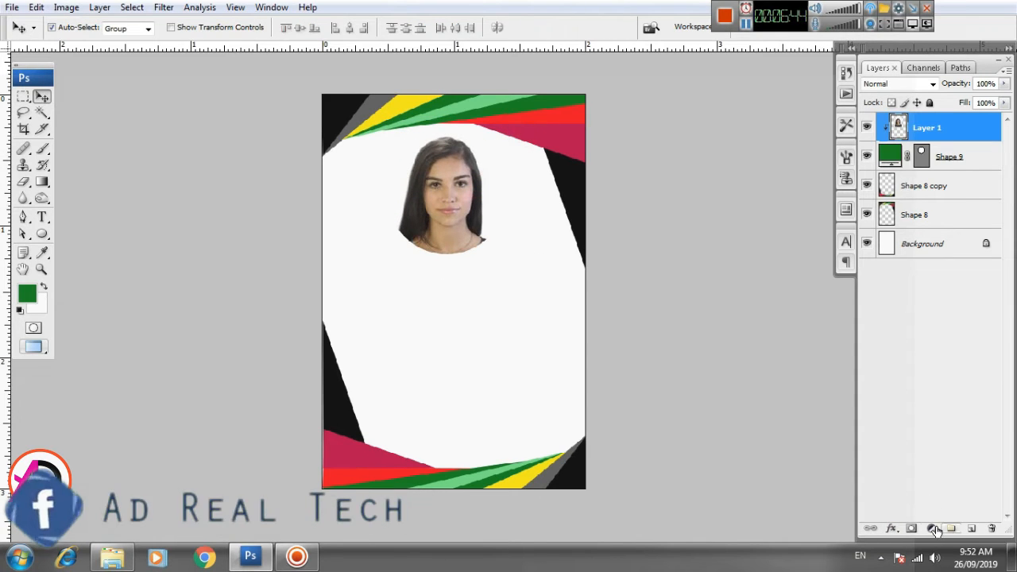
{"action": "left_click", "coordinate": [891, 528]}
{"action": "left_click", "coordinate": [905, 516]}
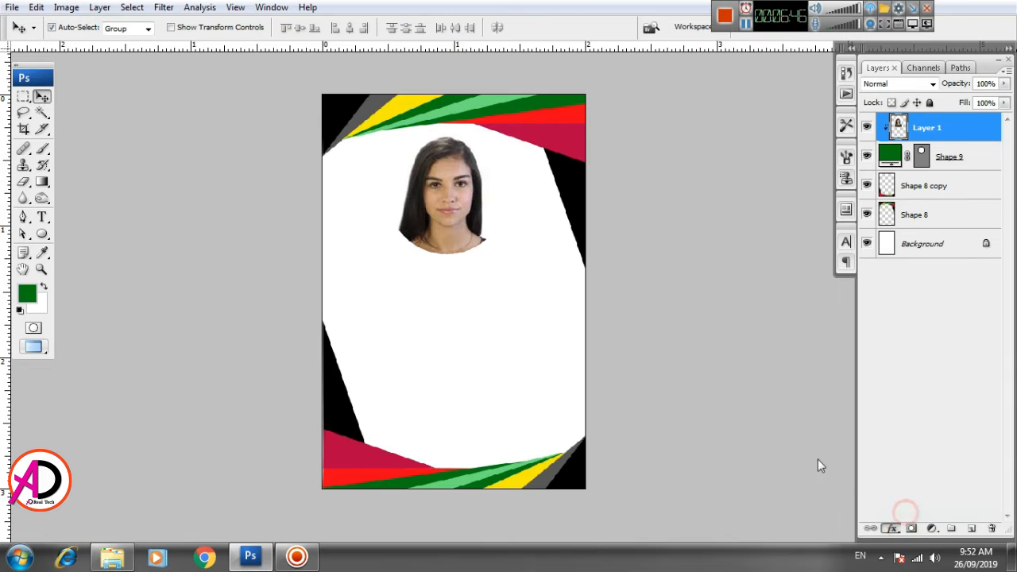
{"action": "left_click", "coordinate": [921, 322]}
- Combine the portrait with the Shape 9 circle and add a 10 px black Stroke effect
{"action": "left_click", "coordinate": [965, 164]}
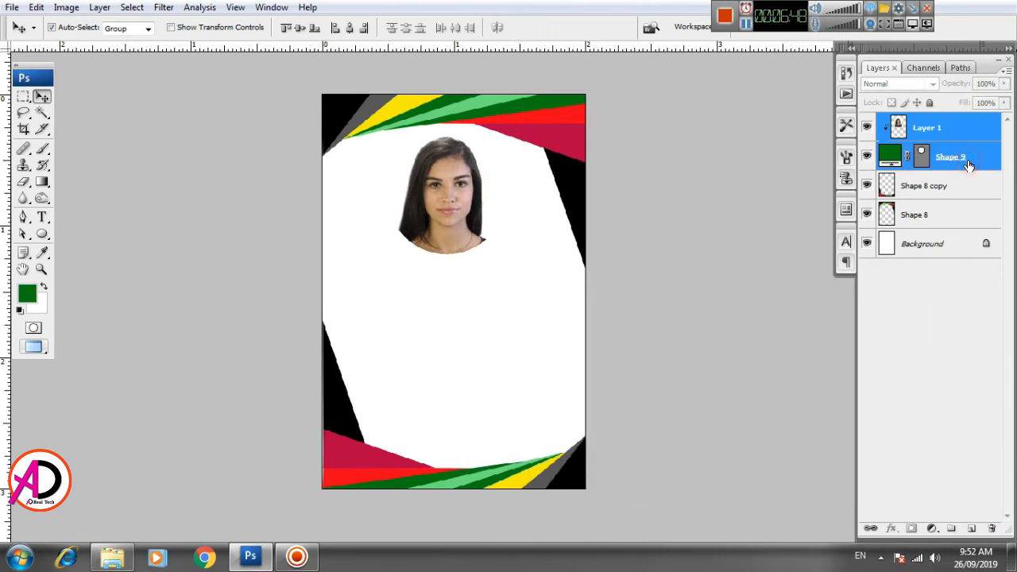
{"action": "key", "text": "Delete"}
{"action": "left_click", "coordinate": [891, 528]}
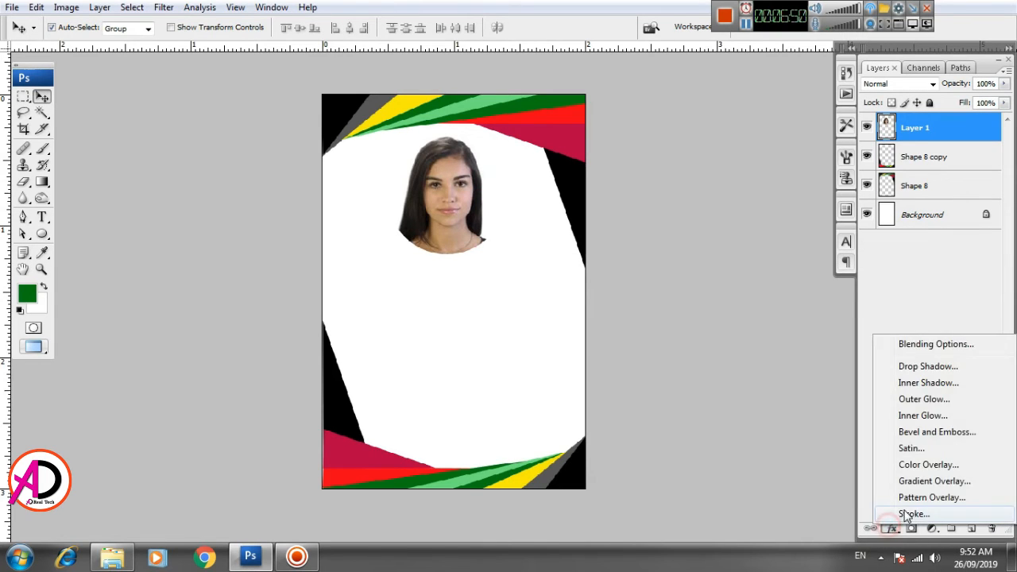
{"action": "left_click", "coordinate": [903, 513]}
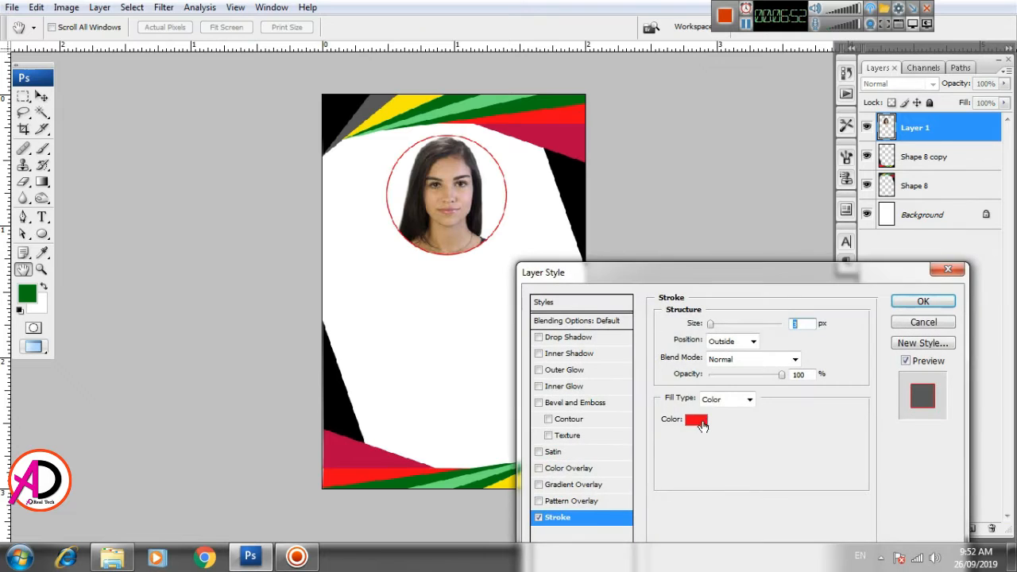
{"action": "left_click", "coordinate": [697, 420]}
{"action": "left_click", "coordinate": [602, 450]}
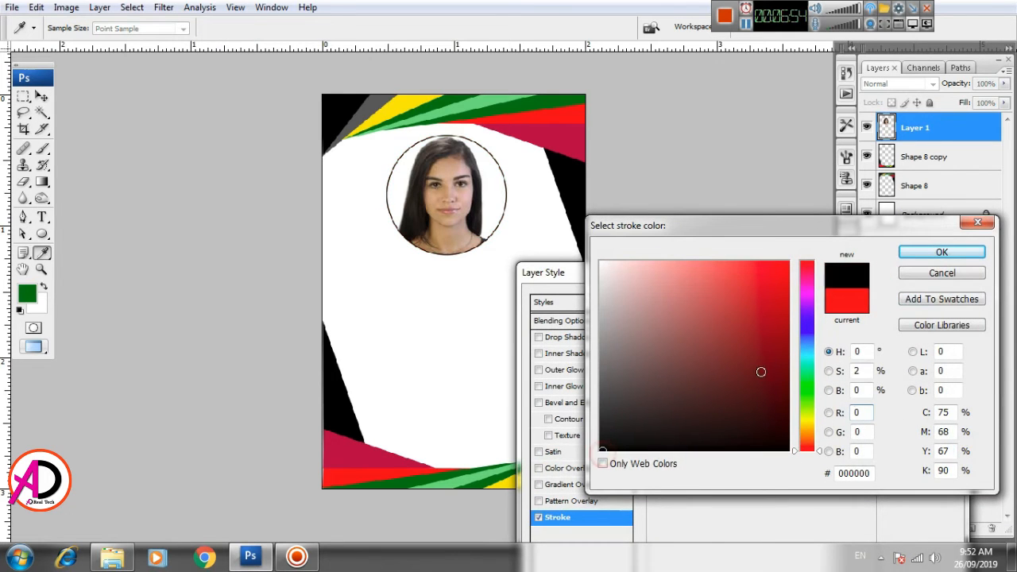
{"action": "left_click", "coordinate": [940, 253]}
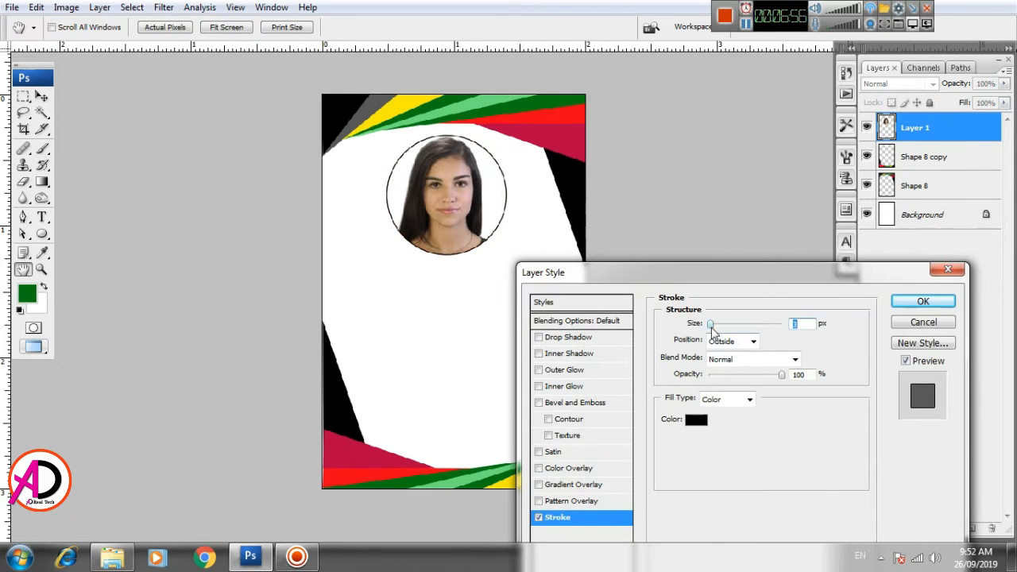
{"action": "left_click_drag", "start_coordinate": [711, 329], "coordinate": [716, 327]}
{"action": "left_click", "coordinate": [920, 300]}
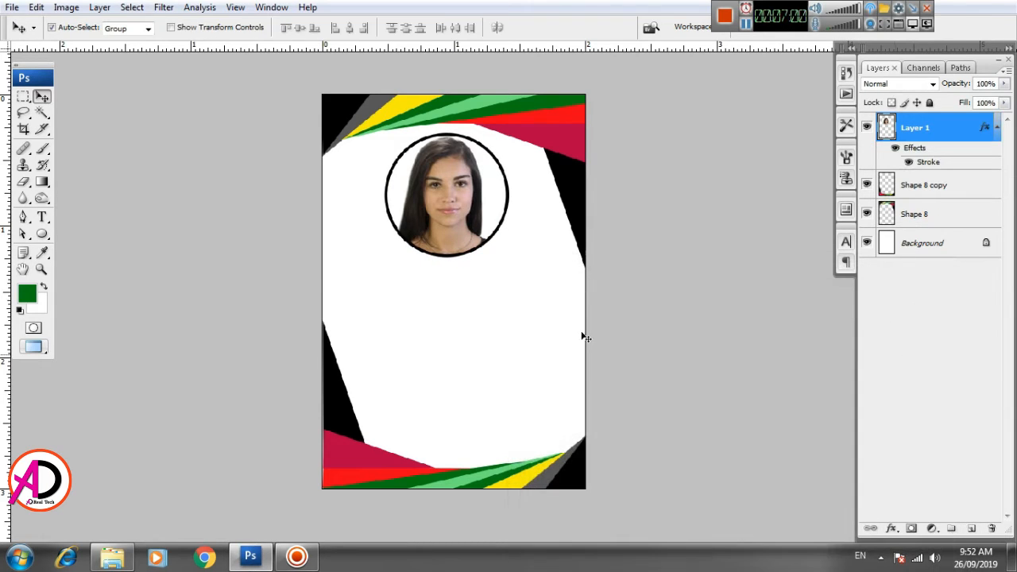
- Nudge the circular photo slightly right and down into place
{"action": "left_click", "coordinate": [579, 328]}
{"action": "mouse_move", "coordinate": [492, 216]}
{"action": "left_mouse_down"}
{"action": "mouse_move", "coordinate": [492, 228]}
{"action": "mouse_move", "coordinate": [489, 213]}
{"action": "left_mouse_up"}
{"action": "key", "text": "Right"}
{"action": "key", "text": "Right"}
{"action": "key", "text": "Right"}
{"action": "key", "text": "Right"}
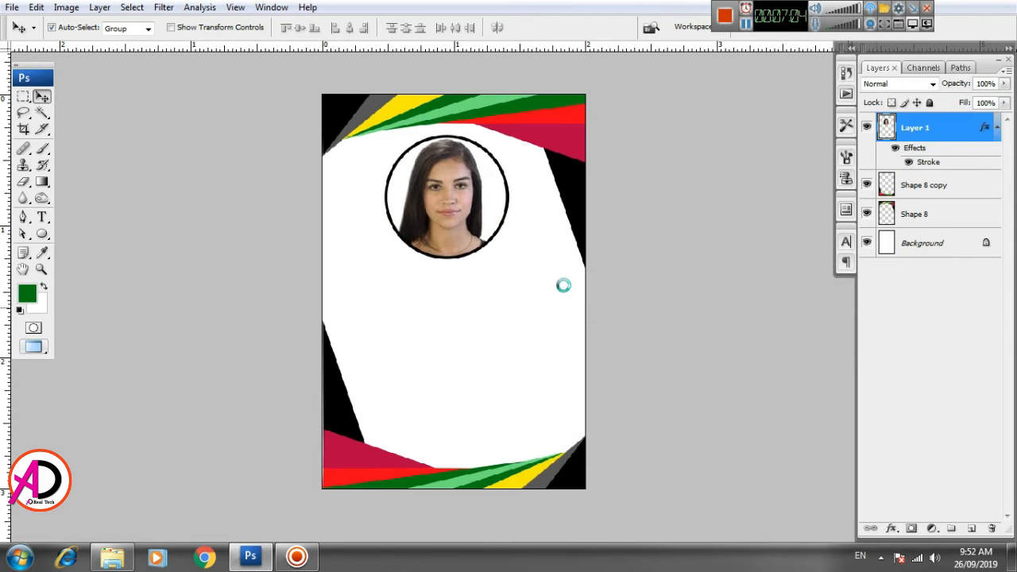
{"action": "scroll", "coordinate": [525, 328], "scroll_direction": "up", "scroll_amount": 3}
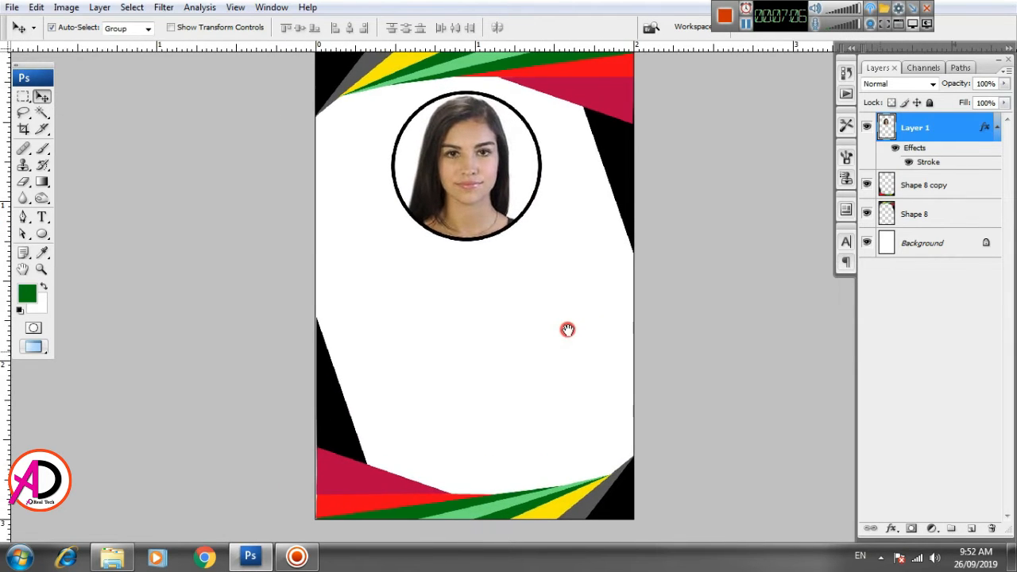
{"action": "scroll", "coordinate": [550, 316], "scroll_direction": "down", "scroll_amount": 5}
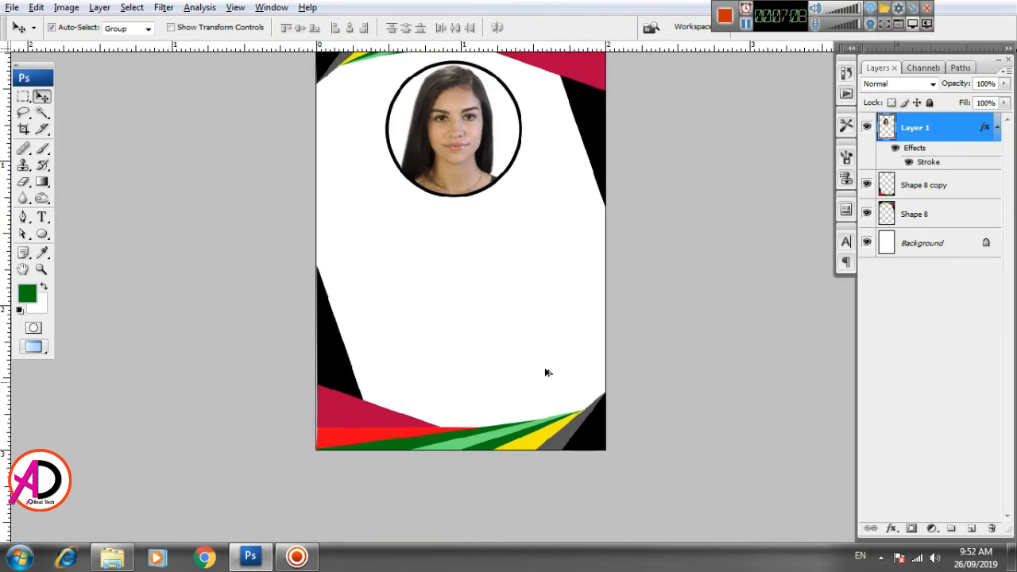
{"action": "scroll", "coordinate": [586, 414], "scroll_direction": "up", "scroll_amount": 1}
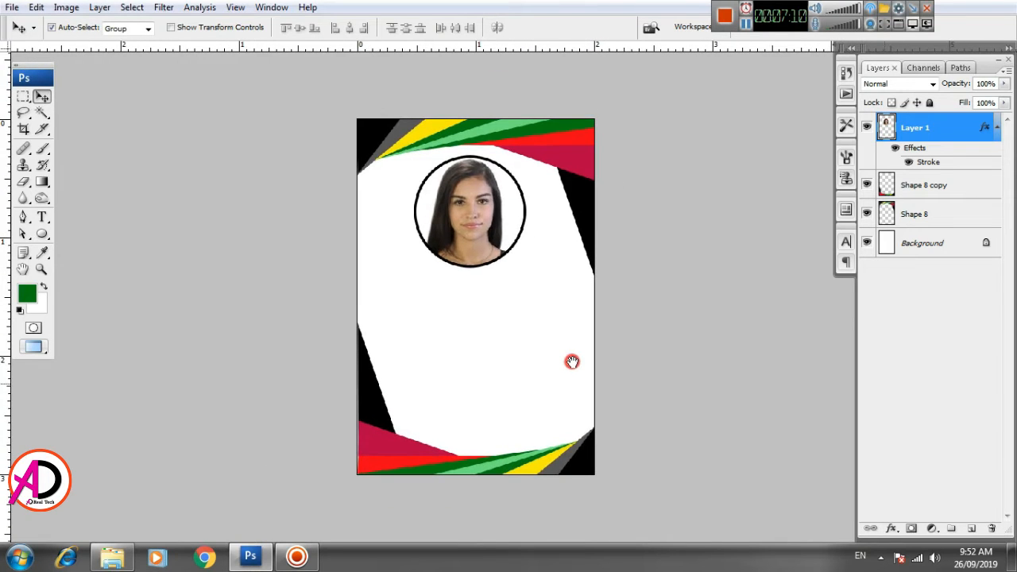
{"action": "left_click_drag", "start_coordinate": [493, 224], "coordinate": [498, 228]}
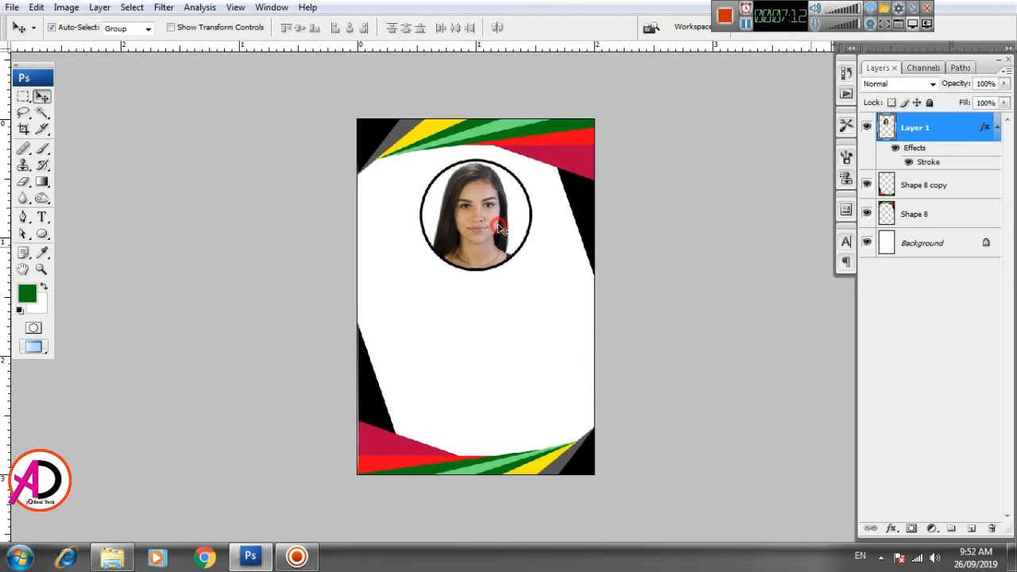
- Open Desktop's New folder and drag the drupal-project-barcodes image into Photoshop
{"action": "left_click", "coordinate": [112, 557]}
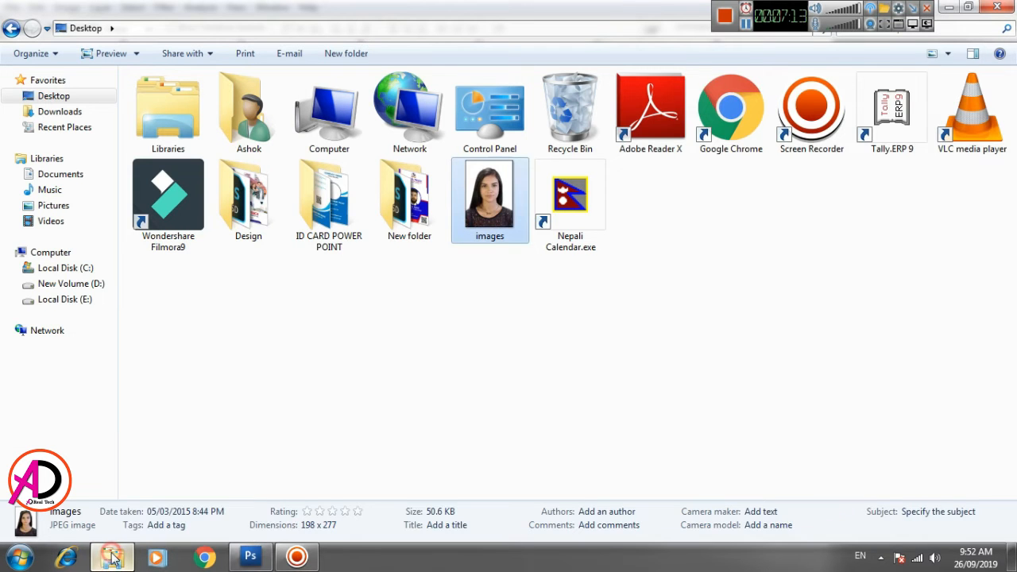
{"action": "left_click", "coordinate": [650, 422]}
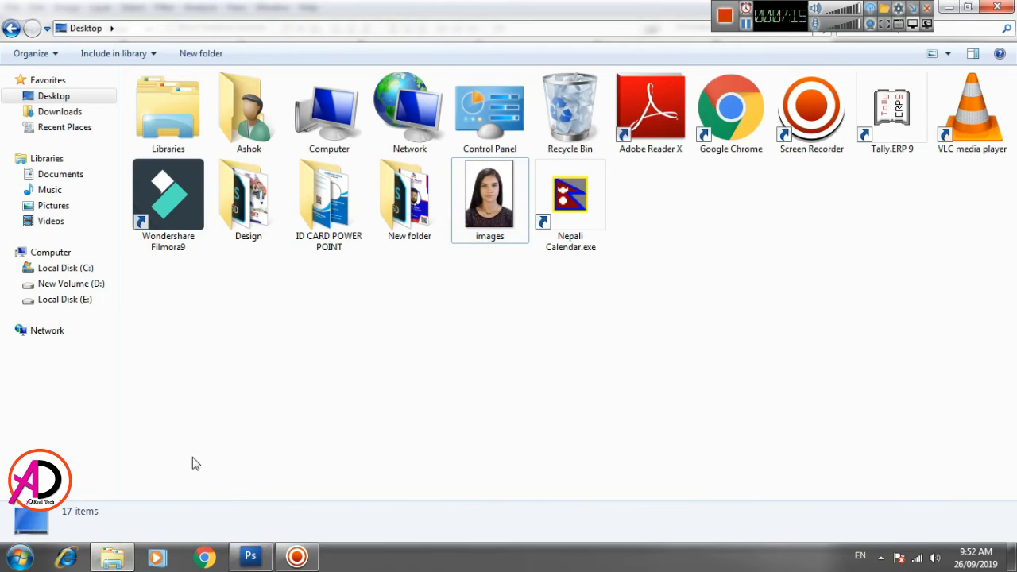
{"action": "double_click", "coordinate": [382, 221]}
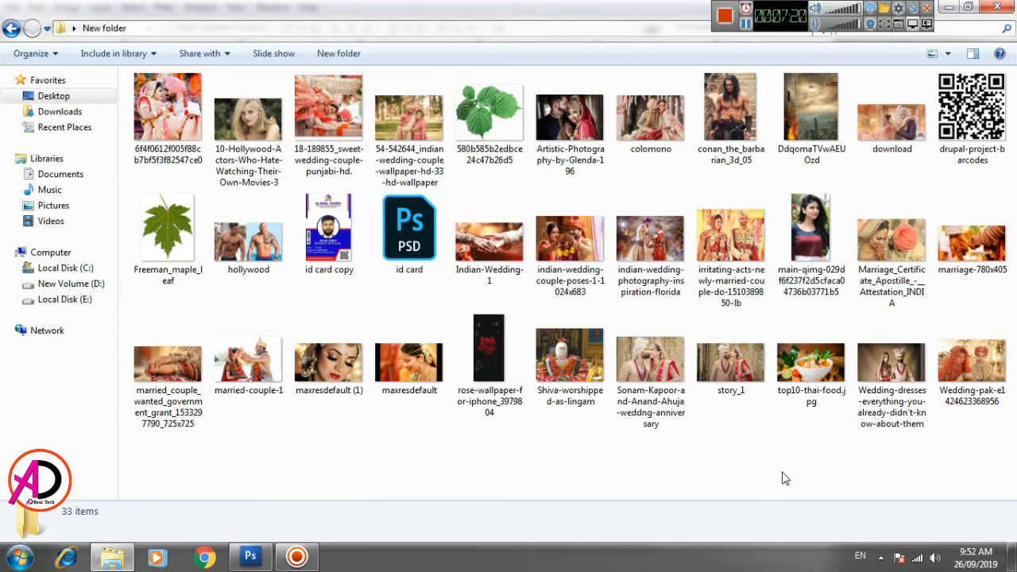
{"action": "left_click_drag", "start_coordinate": [971, 115], "coordinate": [551, 279]}
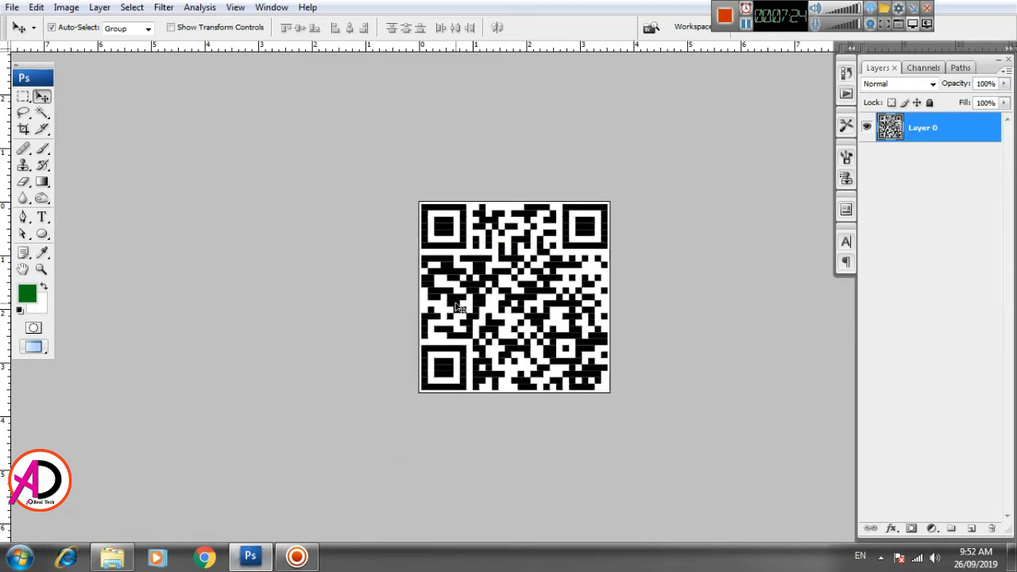
- Paste the QR code into the card's bottom-right corner and scale it to about 64%
{"action": "key", "text": "ctrl+a"}
{"action": "key", "text": "ctrl+Tab"}
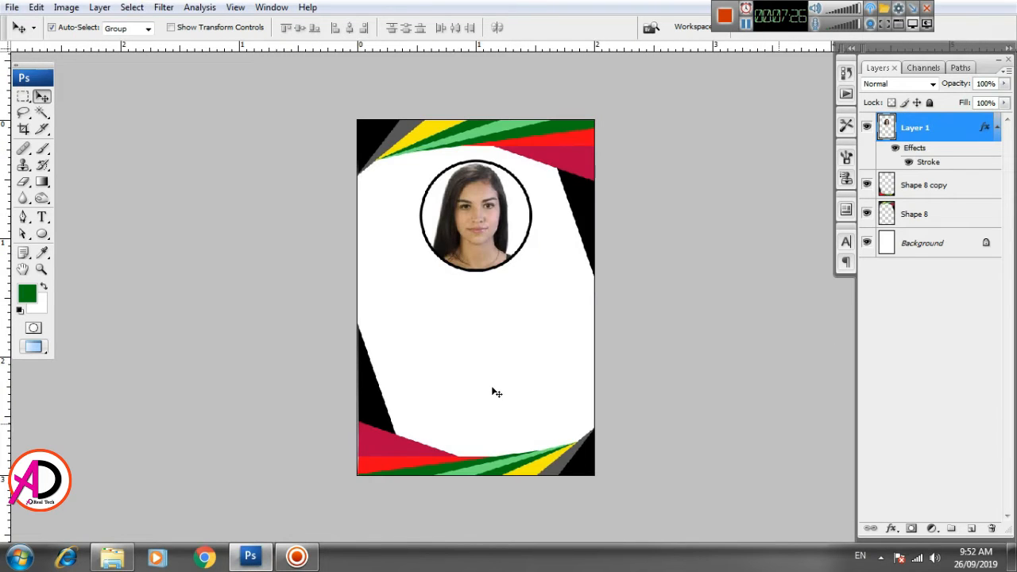
{"action": "key", "text": "ctrl+v"}
{"action": "left_click_drag", "start_coordinate": [498, 300], "coordinate": [565, 420]}
{"action": "key", "text": "ctrl+t"}
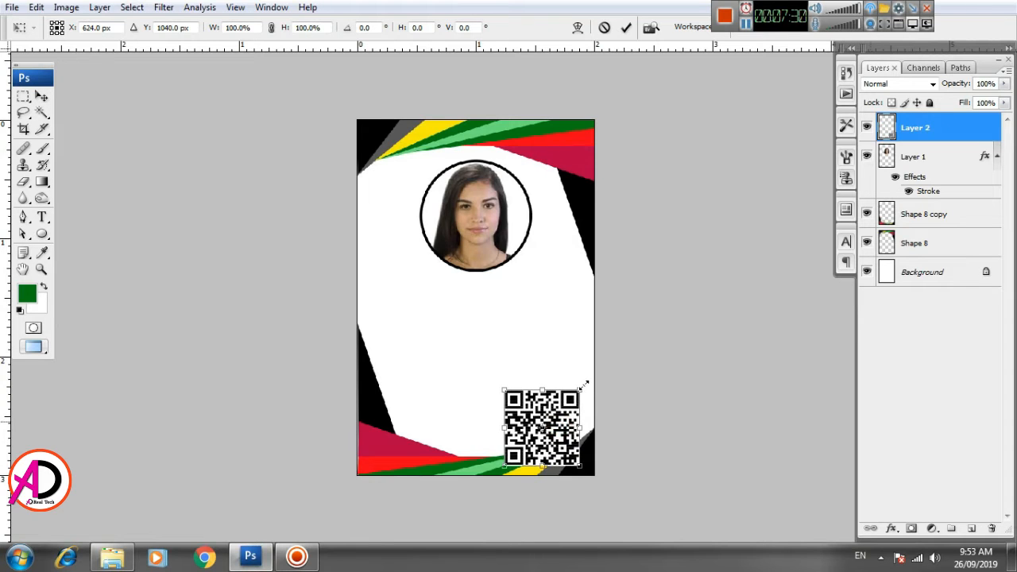
{"action": "left_click_drag", "start_coordinate": [584, 385], "coordinate": [556, 425]}
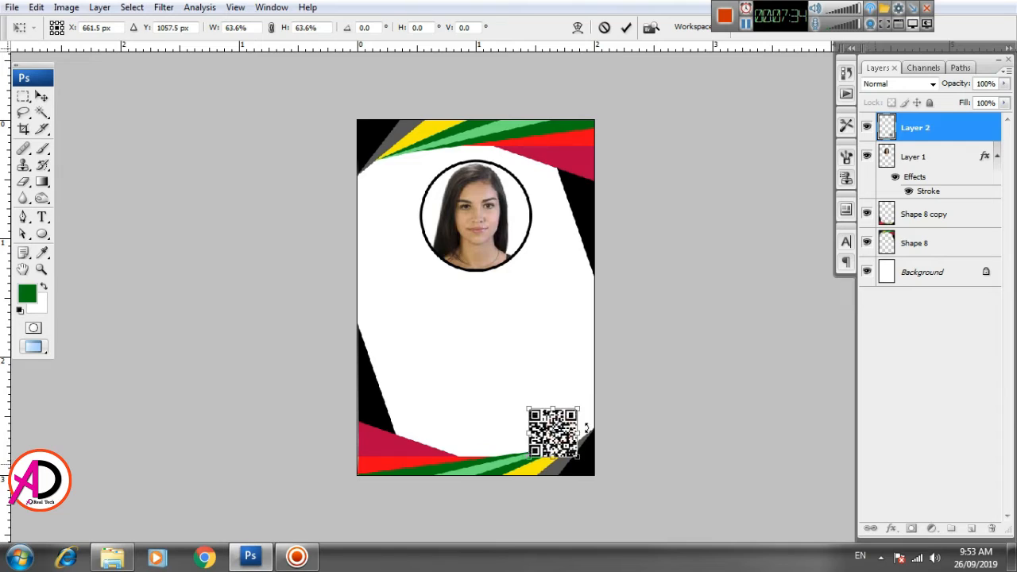
{"action": "key", "text": "Return"}
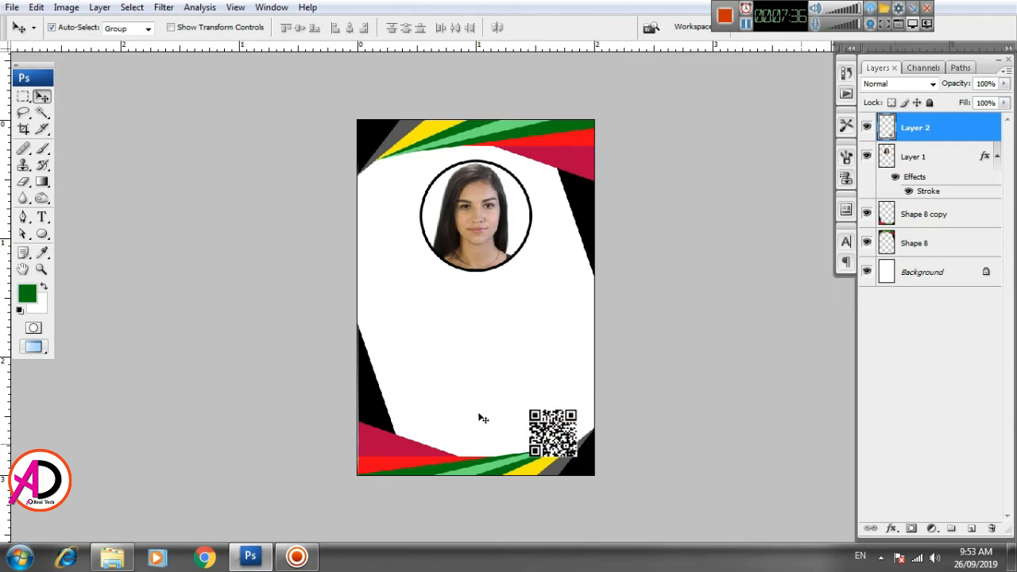
- Shrink the circular portrait to 77%, raise it, and nudge it slightly left
{"action": "left_click", "coordinate": [389, 451]}
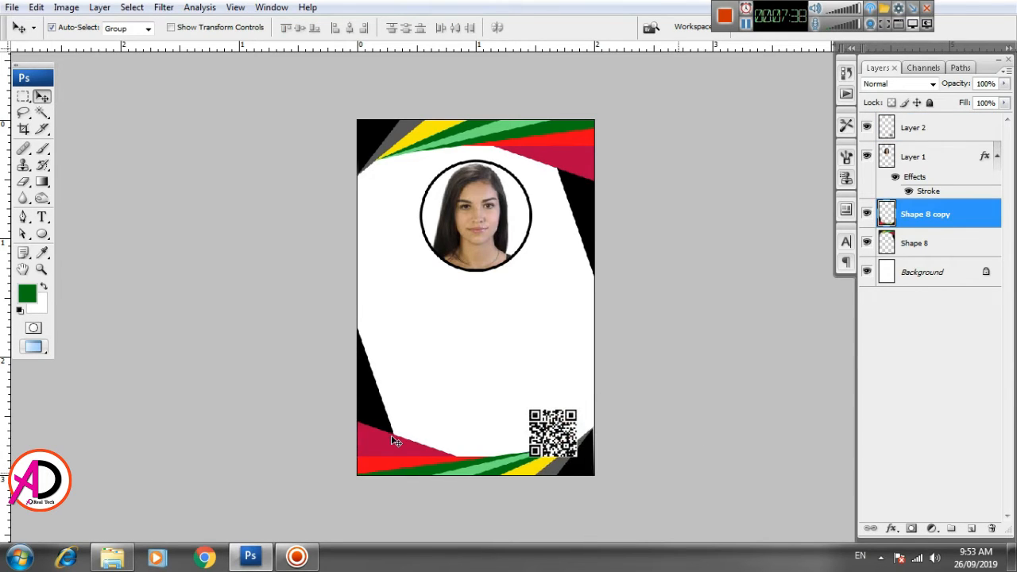
{"action": "left_click", "coordinate": [647, 421]}
{"action": "key", "text": "ctrl+plus"}
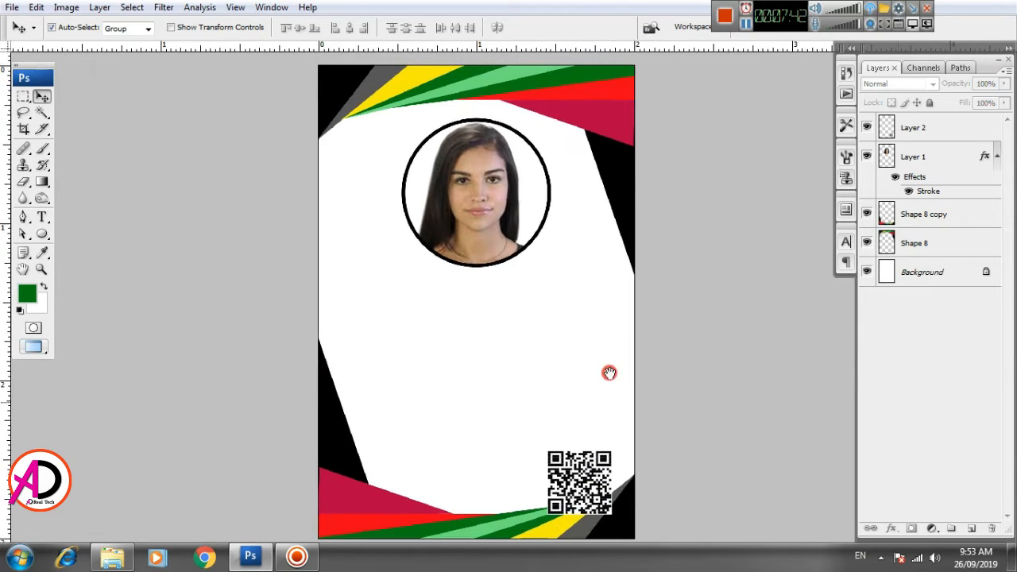
{"action": "left_click", "coordinate": [488, 216]}
{"action": "key", "text": "ctrl+t"}
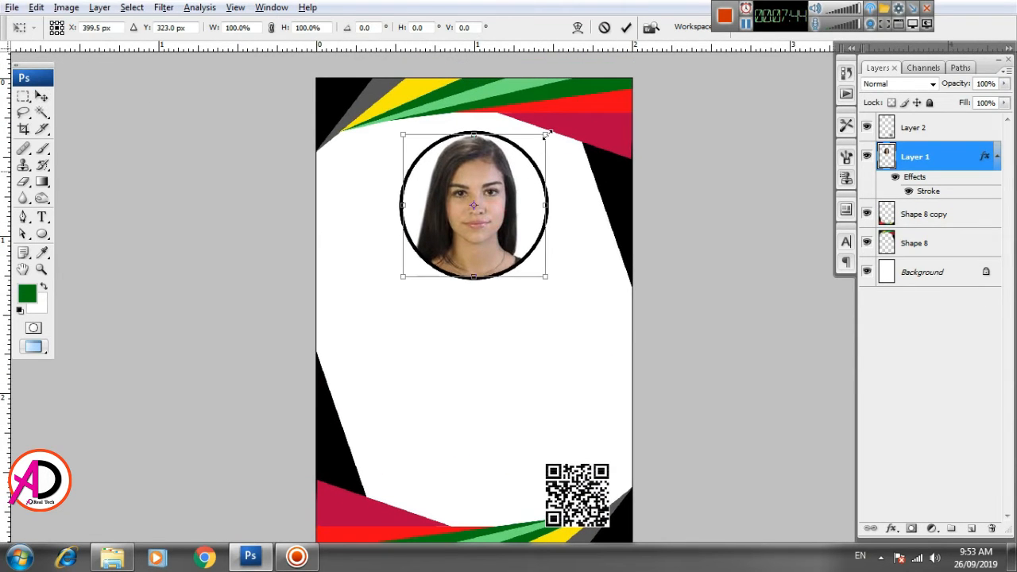
{"action": "left_click_drag", "start_coordinate": [547, 135], "coordinate": [526, 154]}
{"action": "left_click_drag", "start_coordinate": [507, 195], "coordinate": [509, 168]}
{"action": "key", "text": "Return"}
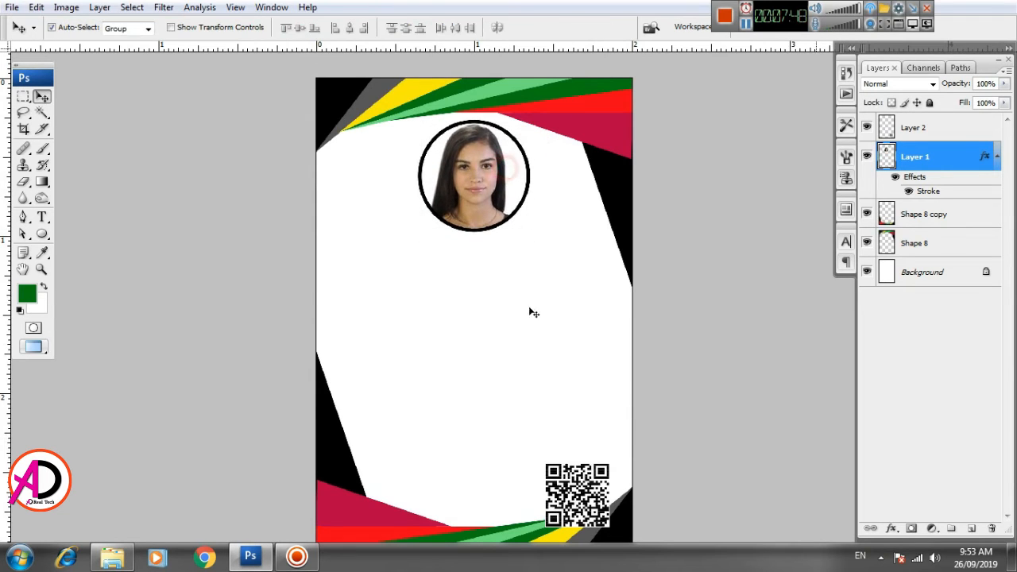
{"action": "left_click_drag", "start_coordinate": [540, 306], "coordinate": [568, 299]}
{"action": "scroll", "coordinate": [548, 289], "scroll_direction": "up", "scroll_amount": 1}
{"action": "key", "text": "alt+space"}
{"action": "left_click_drag", "start_coordinate": [493, 174], "coordinate": [486, 174]}
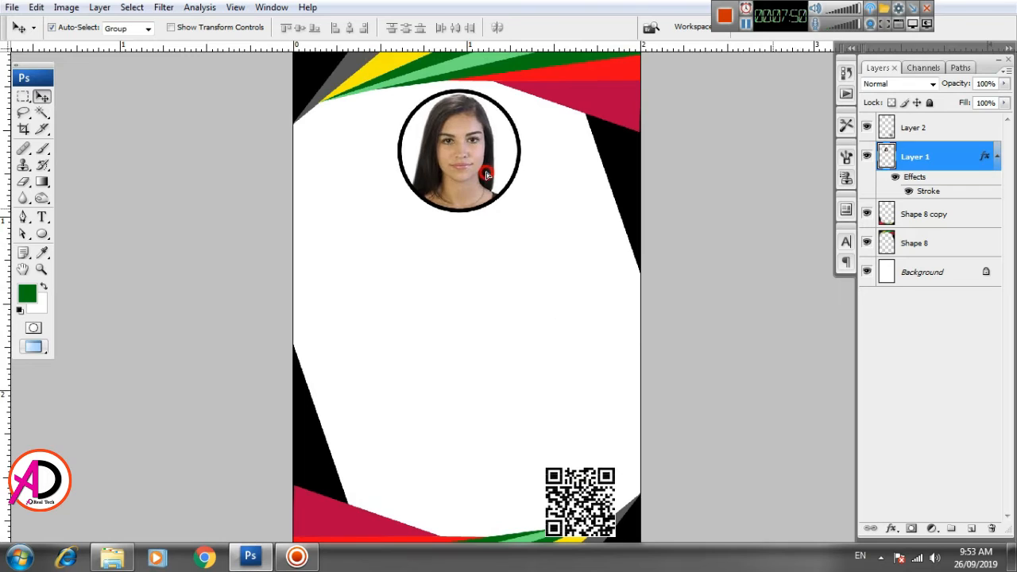
- Type the text 'COMAPANY NAME' below the portrait
{"action": "left_click", "coordinate": [43, 218]}
{"action": "left_click", "coordinate": [371, 316]}
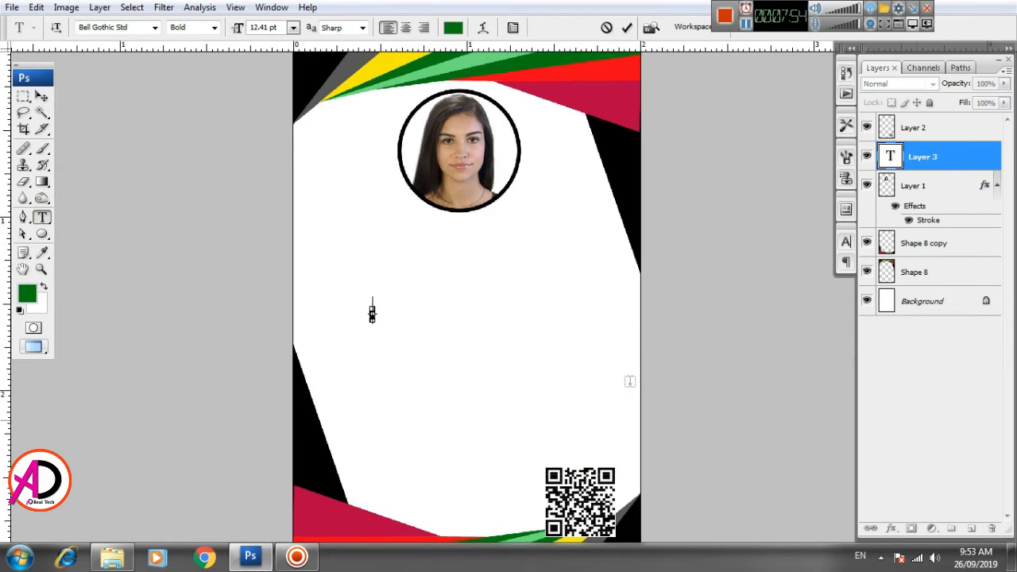
{"action": "type", "text": "Company"}
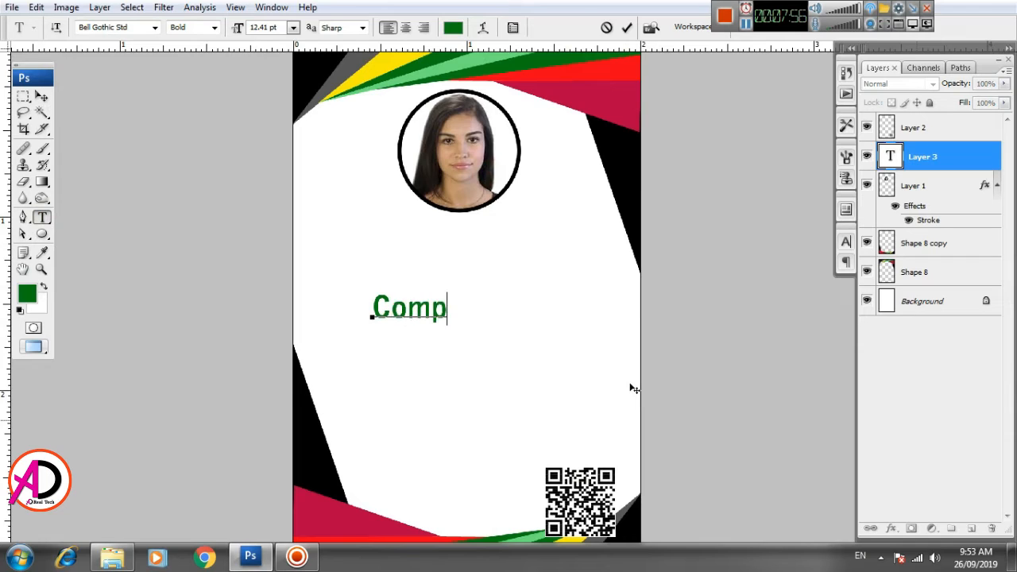
{"action": "key", "text": "BackSpace"}
{"action": "key", "text": "BackSpace"}
{"action": "key", "text": "BackSpace"}
{"action": "key", "text": "BackSpace"}
{"action": "key", "text": "BackSpace"}
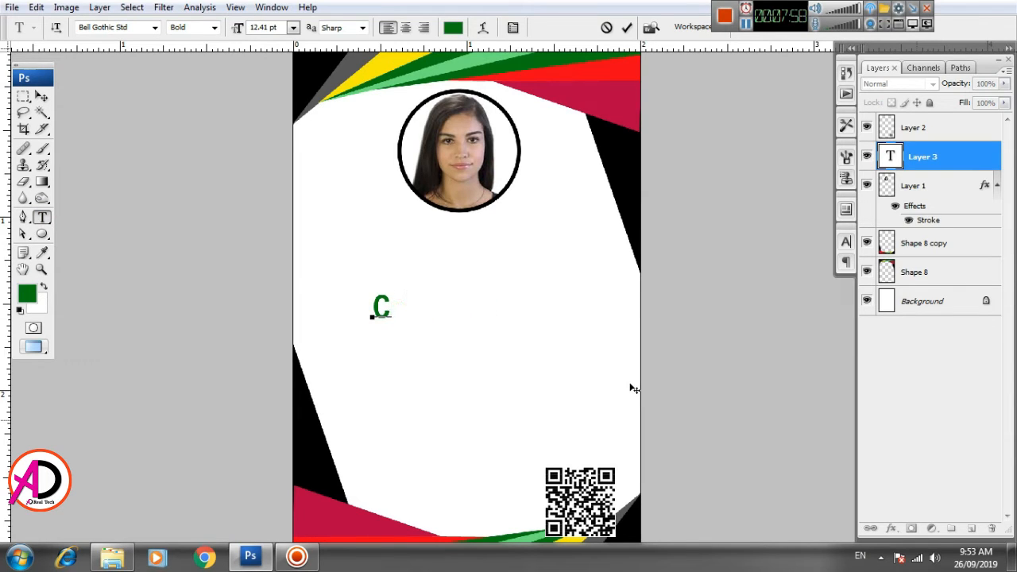
{"action": "type", "text": "OMAPNY"}
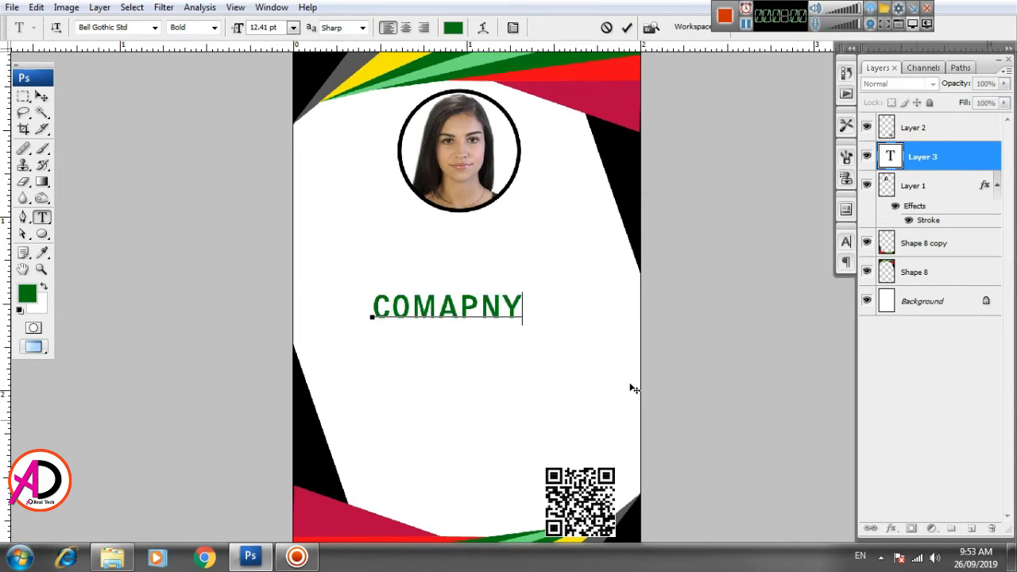
{"action": "key", "text": "BackSpace"}
{"action": "key", "text": "BackSpace"}
{"action": "type", "text": "ANY NAM"}
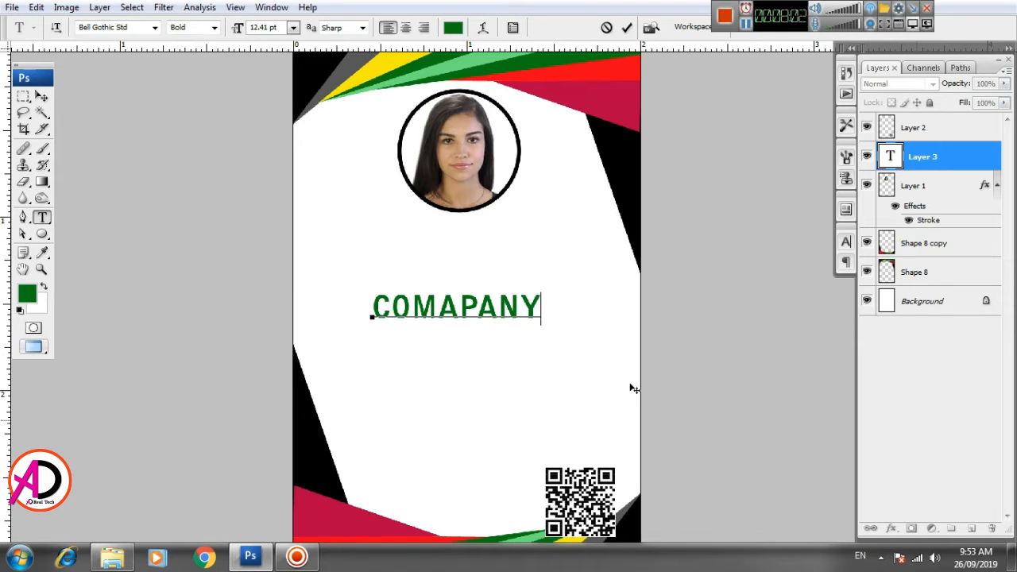
{"action": "type", "text": "E"}
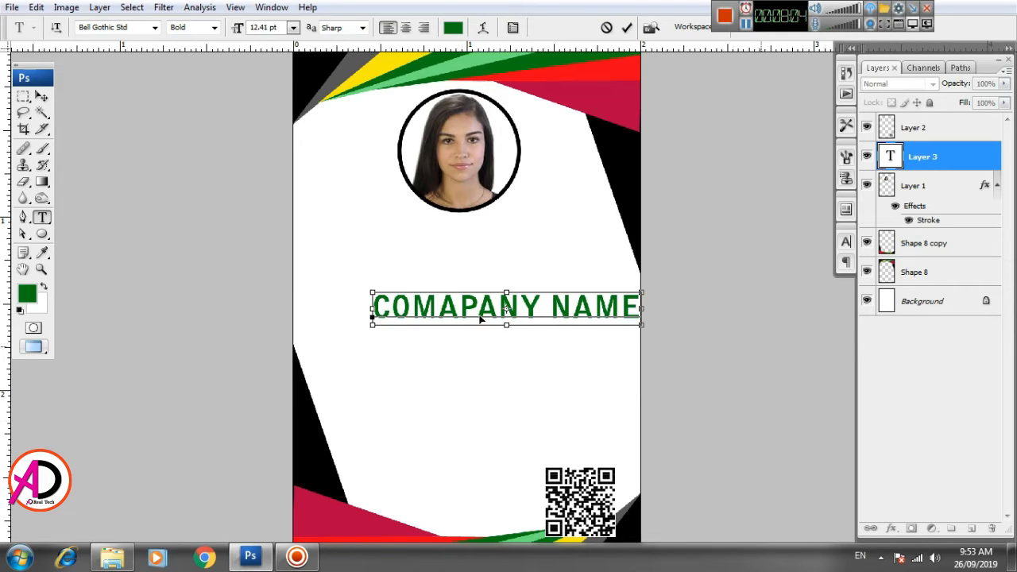
- Set the heading to the Black weight, move it up, and turn off Faux Bold
{"action": "key", "text": "ctrl+a"}
{"action": "left_click", "coordinate": [214, 27]}
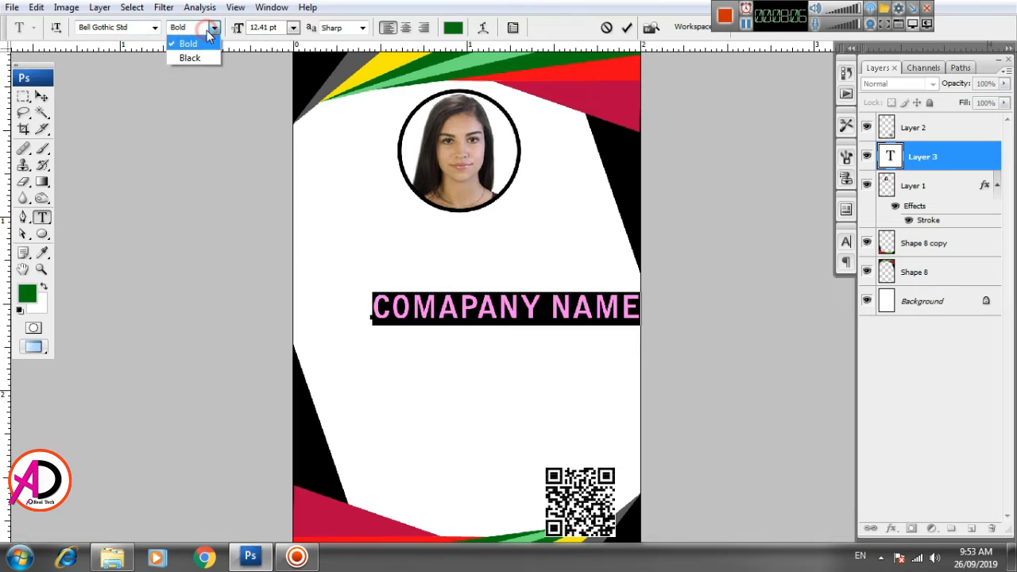
{"action": "left_click", "coordinate": [195, 55]}
{"action": "left_click", "coordinate": [42, 96]}
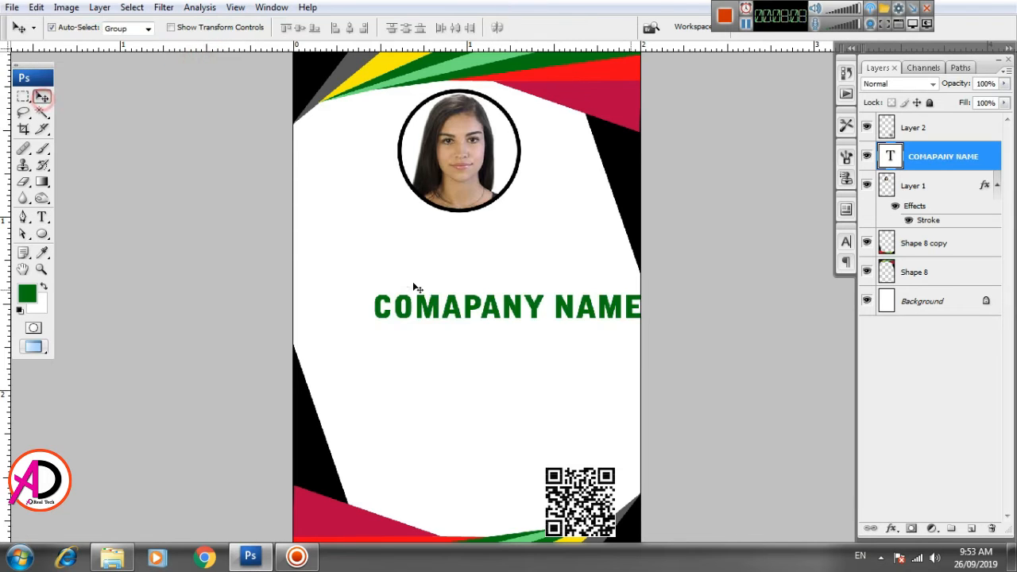
{"action": "left_click_drag", "start_coordinate": [540, 307], "coordinate": [499, 231]}
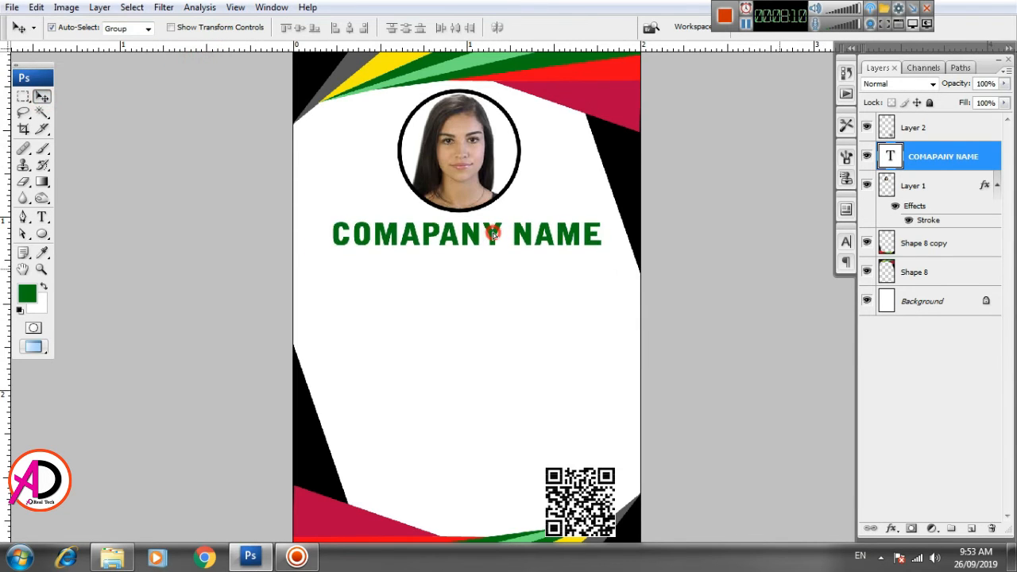
{"action": "left_click", "coordinate": [846, 241]}
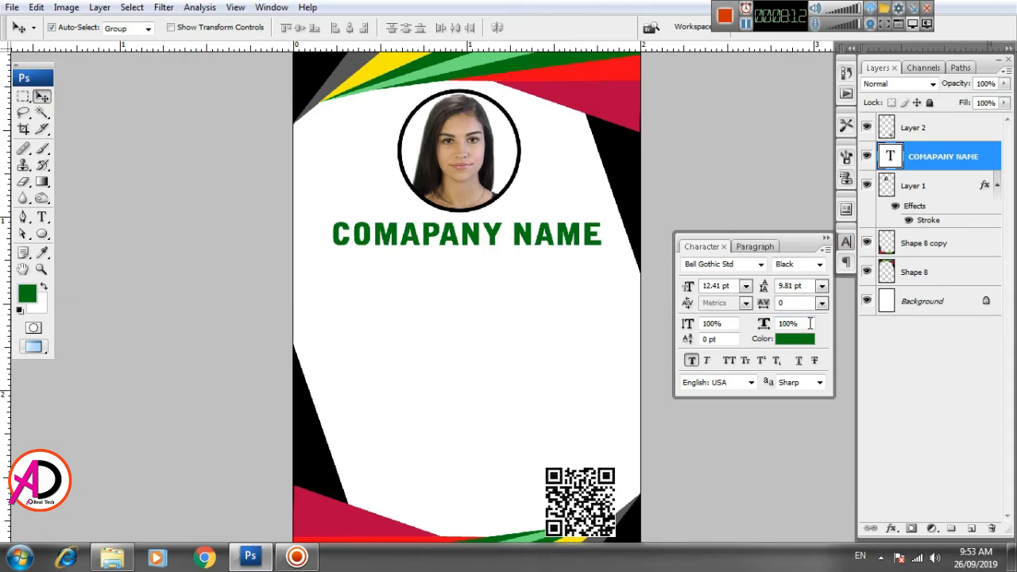
{"action": "left_click", "coordinate": [691, 360]}
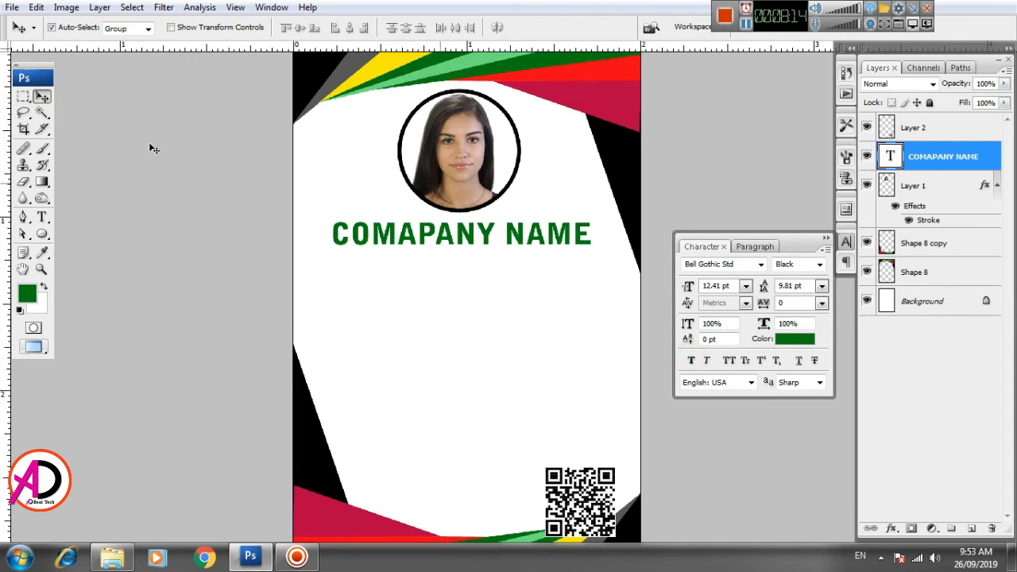
- Squash the heading to 79% and drag a duplicate line just beneath it
{"action": "key", "text": "ctrl+t"}
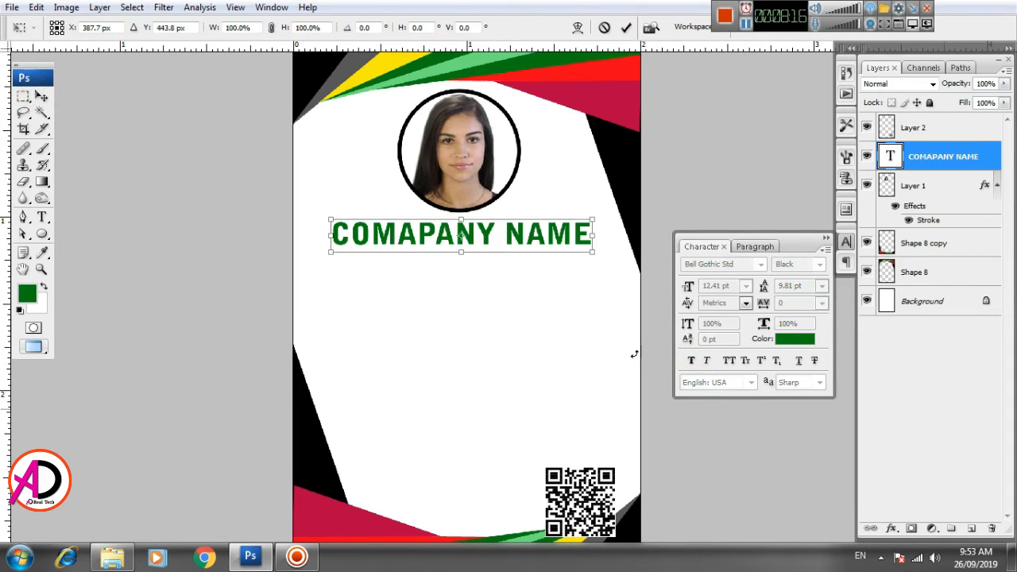
{"action": "left_click_drag", "start_coordinate": [451, 254], "coordinate": [459, 245]}
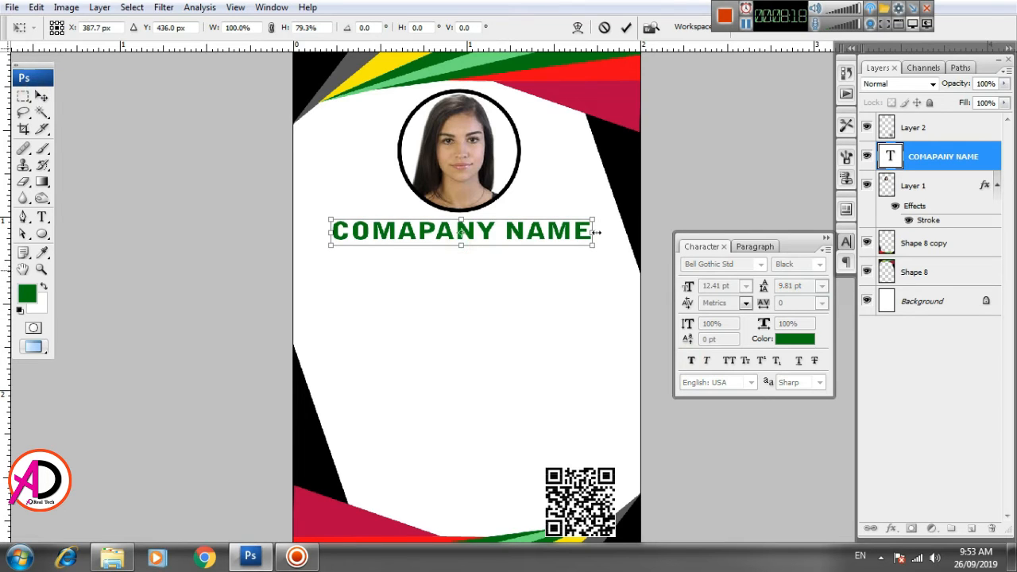
{"action": "left_click_drag", "start_coordinate": [594, 234], "coordinate": [516, 235]}
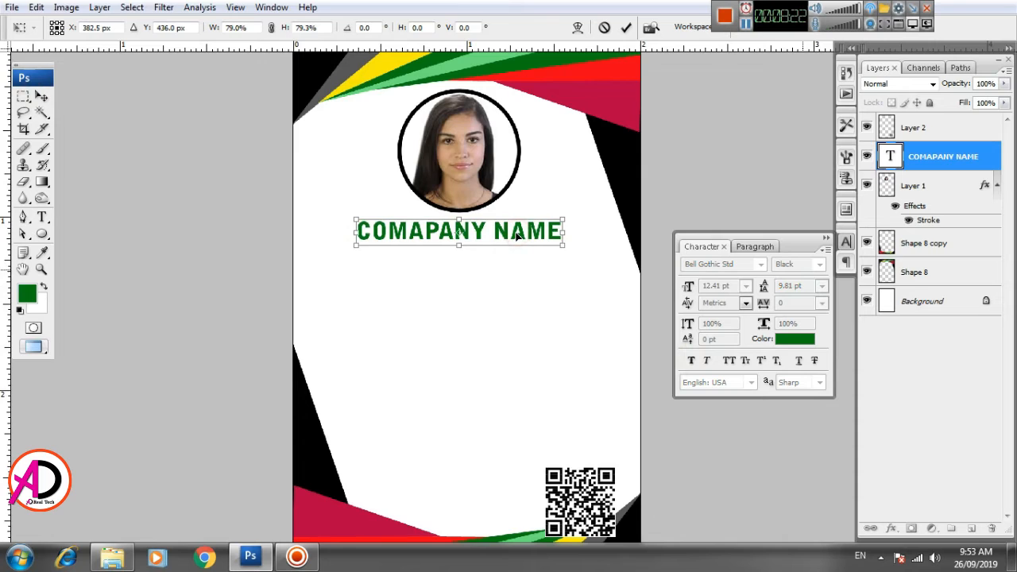
{"action": "key", "text": "Return"}
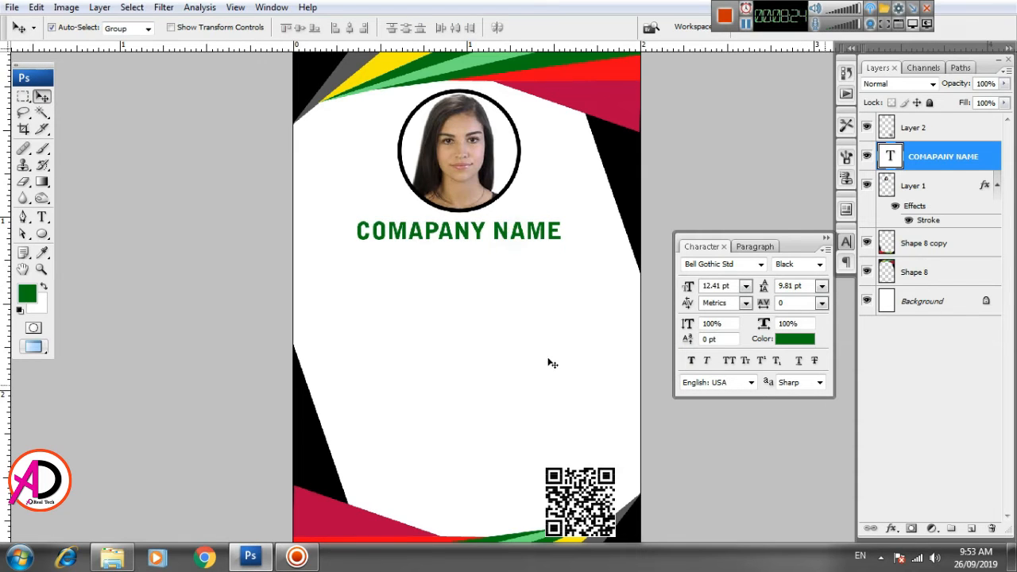
{"action": "scroll", "coordinate": [552, 363], "scroll_direction": "down", "scroll_amount": 2}
{"action": "left_click_drag", "start_coordinate": [461, 220], "coordinate": [448, 231]}
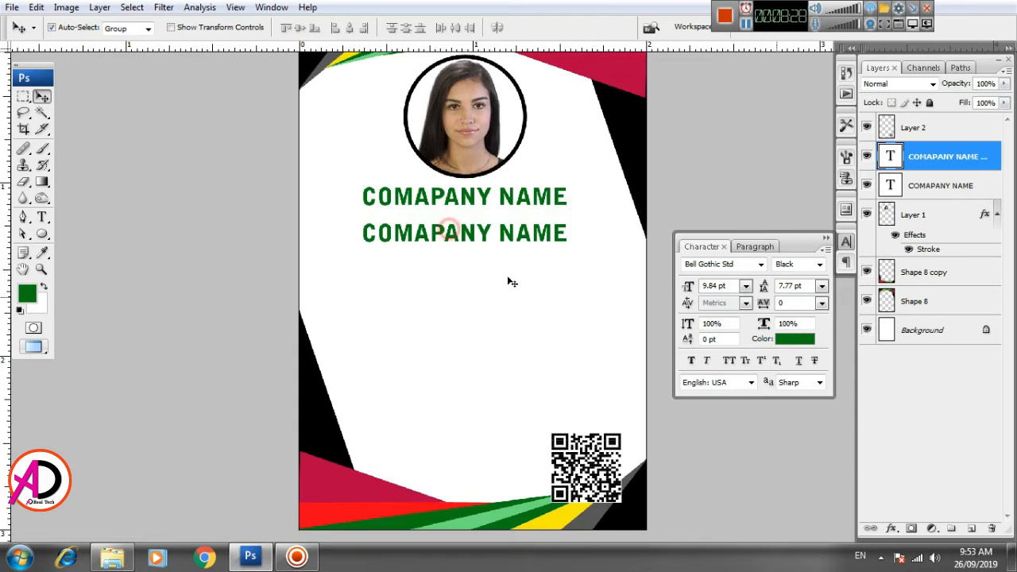
- Retype the second heading line as 'COMPANY ADDRESS'
{"action": "left_click", "coordinate": [42, 217]}
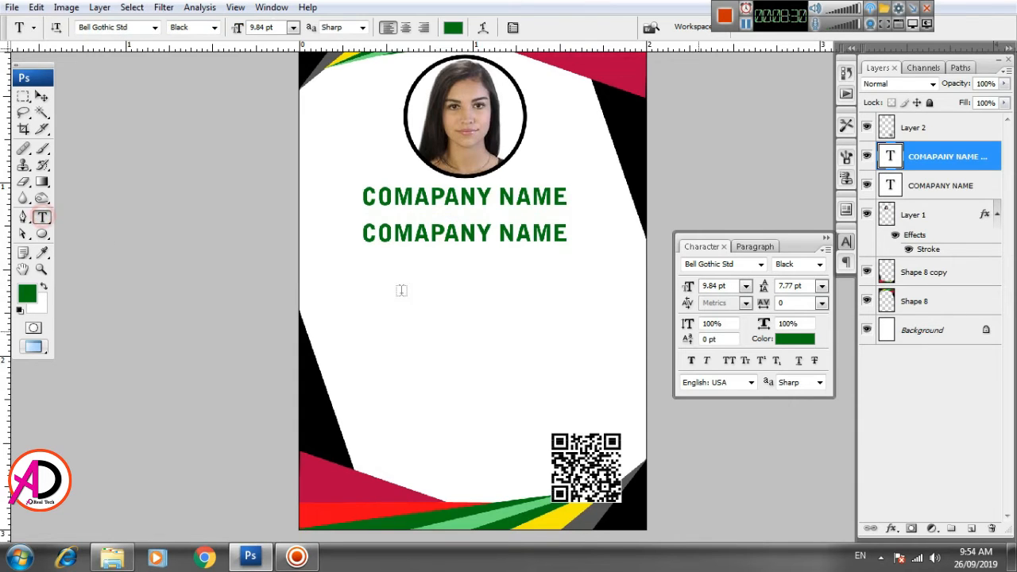
{"action": "triple_click", "coordinate": [465, 233]}
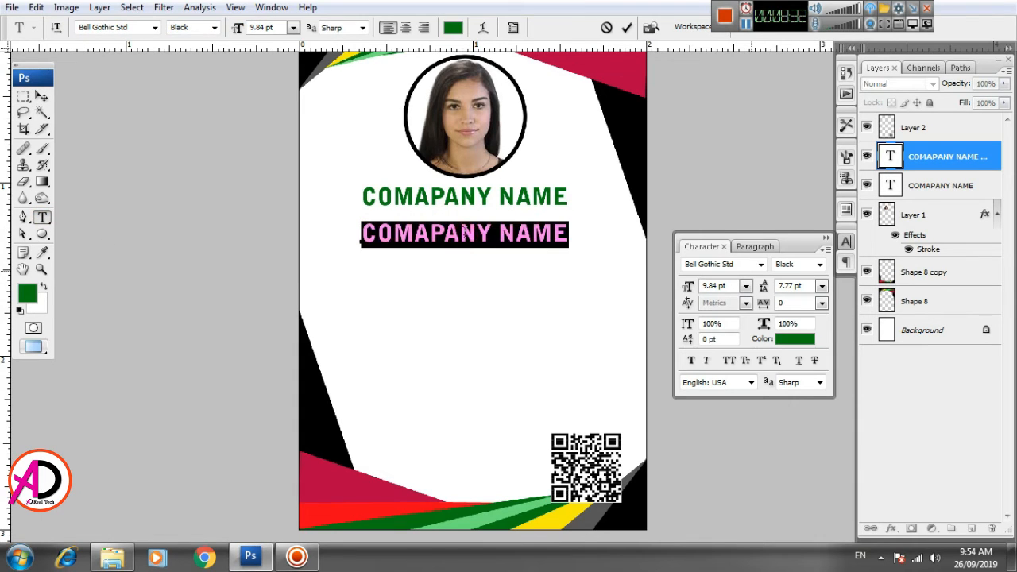
{"action": "type", "text": "COMPAN"}
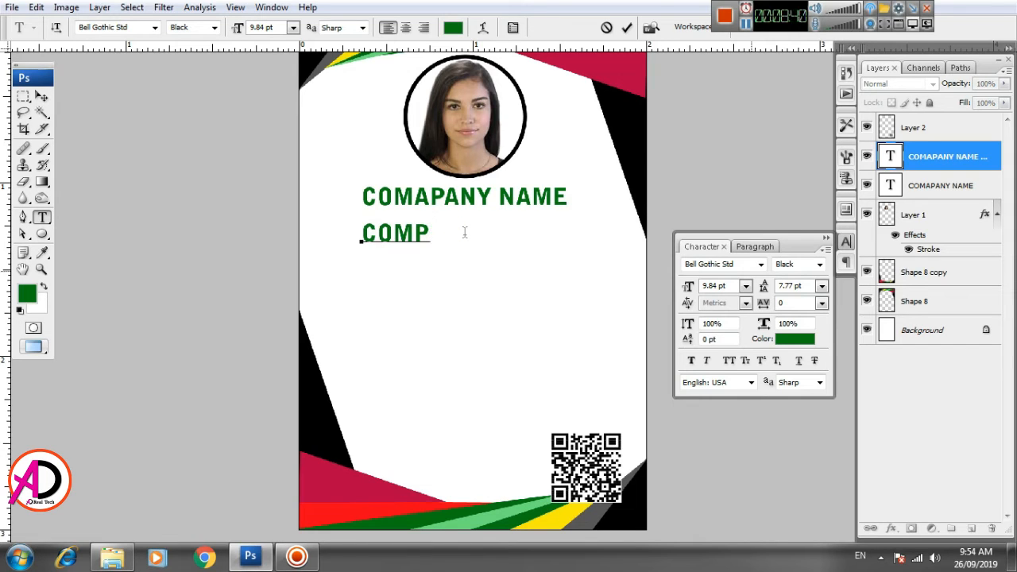
{"action": "type", "text": "ANY "}
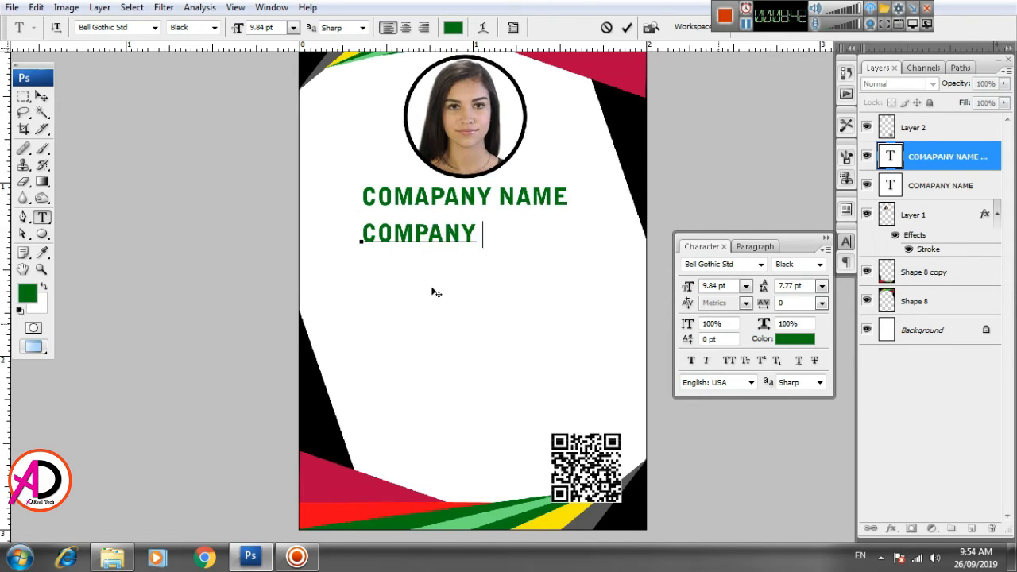
{"action": "type", "text": "ADDR"}
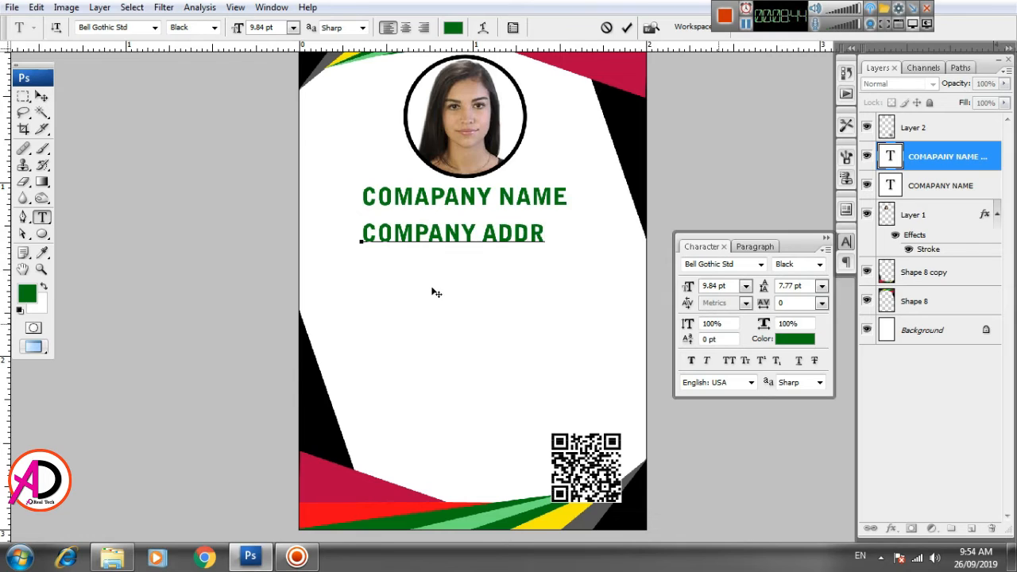
{"action": "type", "text": "ESS"}
{"action": "key", "text": "ctrl+Return"}
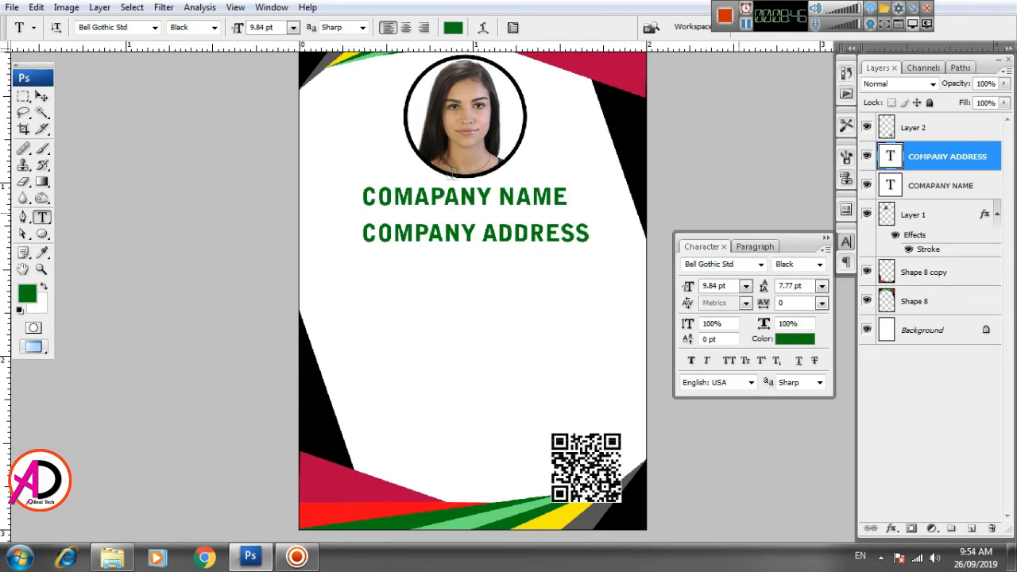
- Delete the stray A so the heading reads 'COMPANY NAME', nudging it right
{"action": "left_click", "coordinate": [427, 198]}
{"action": "key", "text": "BackSpace"}
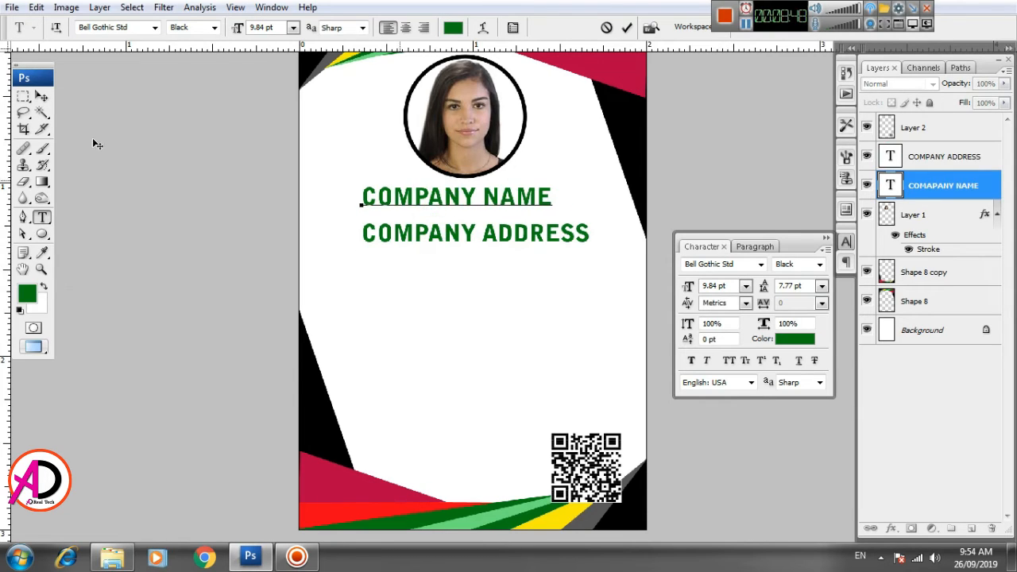
{"action": "left_click", "coordinate": [44, 97]}
{"action": "key", "text": "Right"}
{"action": "key", "text": "Right"}
{"action": "key", "text": "Right"}
{"action": "key", "text": "Right"}
{"action": "key", "text": "Right"}
{"action": "key", "text": "Right"}
{"action": "key", "text": "Right"}
{"action": "key", "text": "Right"}
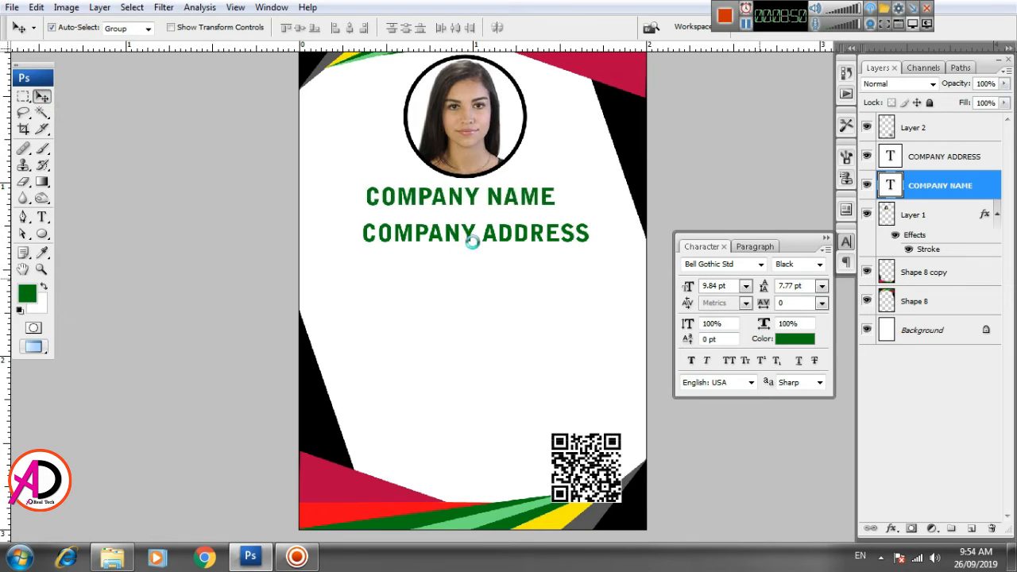
- Make COMPANY ADDRESS Bold and scale it down to about 69% beneath the heading
{"action": "left_click", "coordinate": [43, 216]}
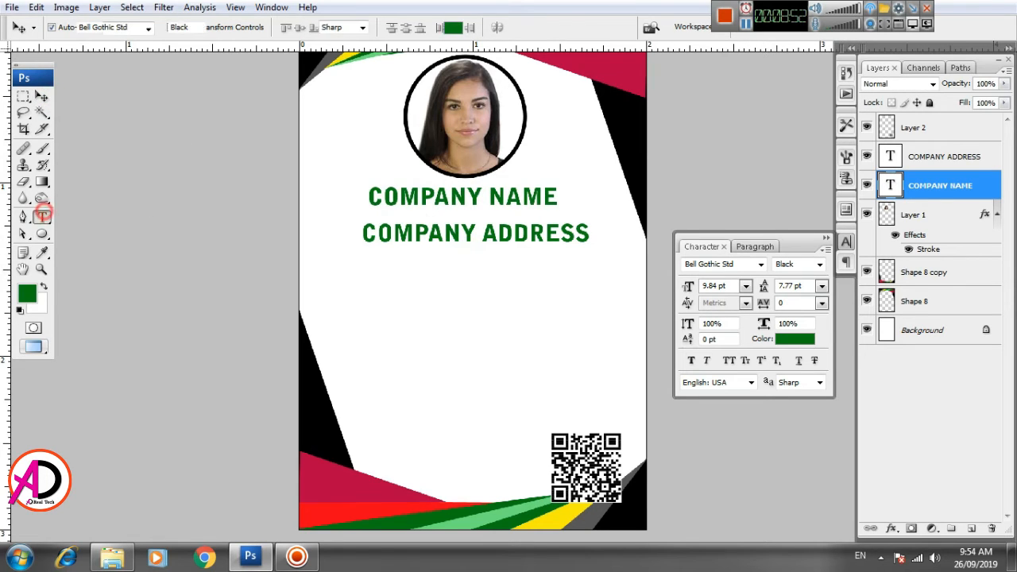
{"action": "triple_click", "coordinate": [463, 234]}
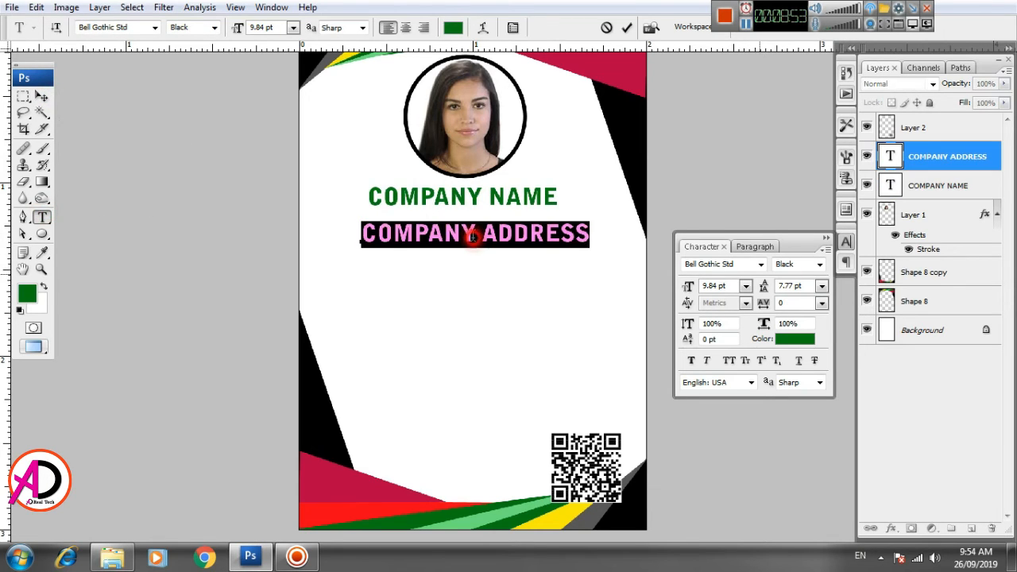
{"action": "left_click", "coordinate": [208, 27]}
{"action": "left_click", "coordinate": [193, 38]}
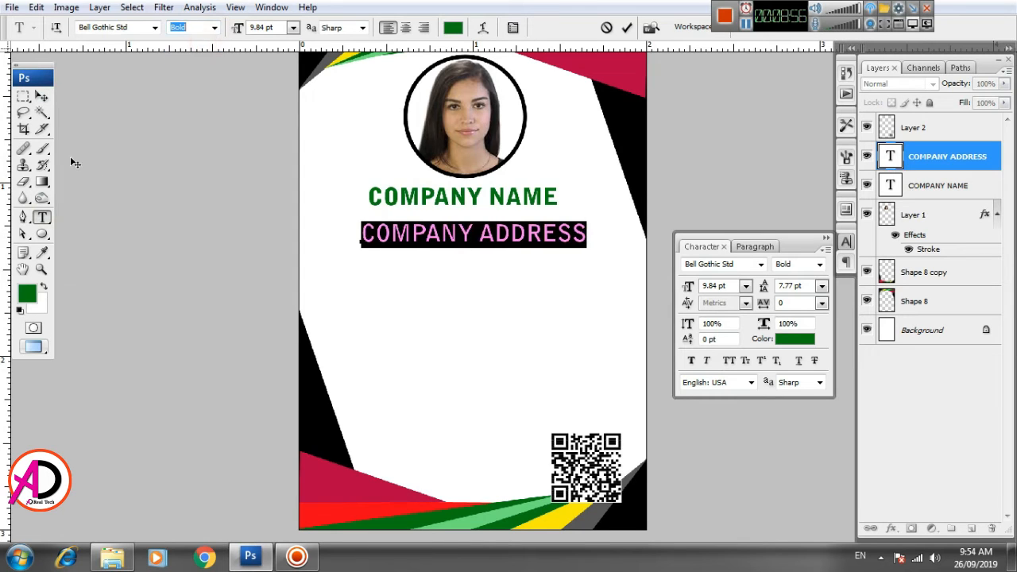
{"action": "left_click", "coordinate": [42, 96]}
{"action": "key", "text": "ctrl+t"}
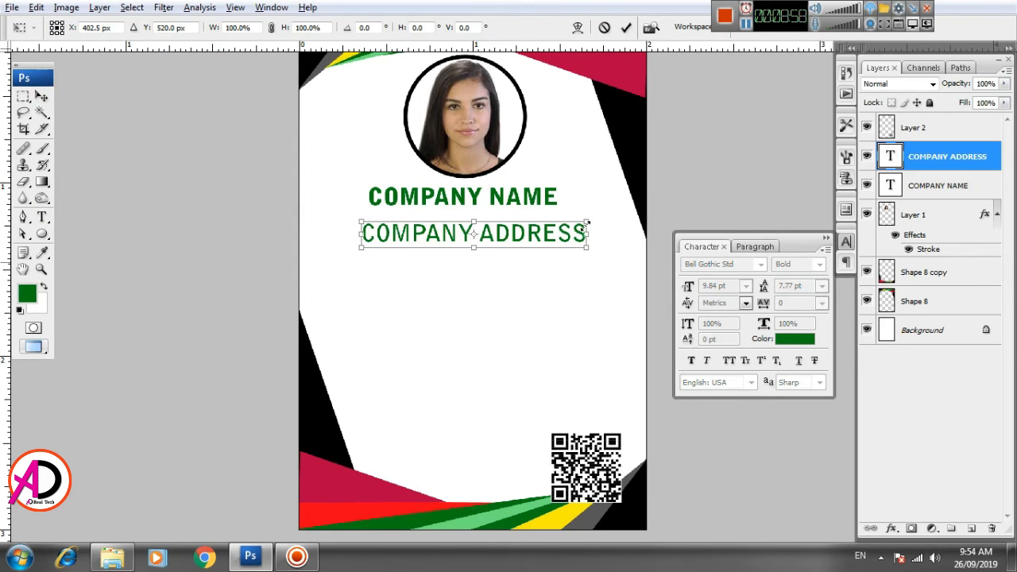
{"action": "left_click_drag", "start_coordinate": [582, 225], "coordinate": [520, 224]}
{"action": "key", "text": "Return"}
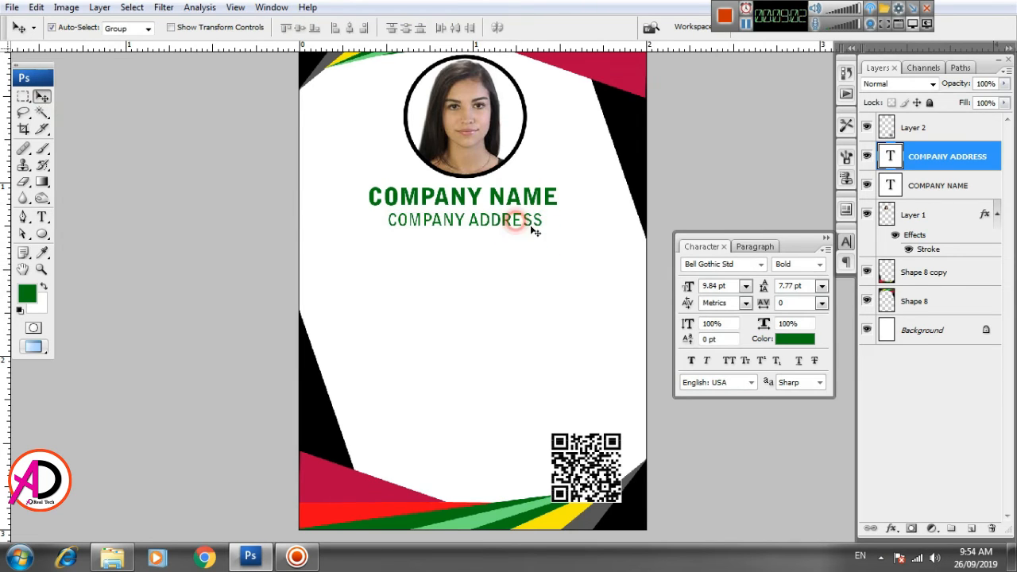
- Add a 'NAME SURNAME' text line in the Black font style
{"action": "left_click", "coordinate": [40, 216]}
{"action": "left_click", "coordinate": [389, 298]}
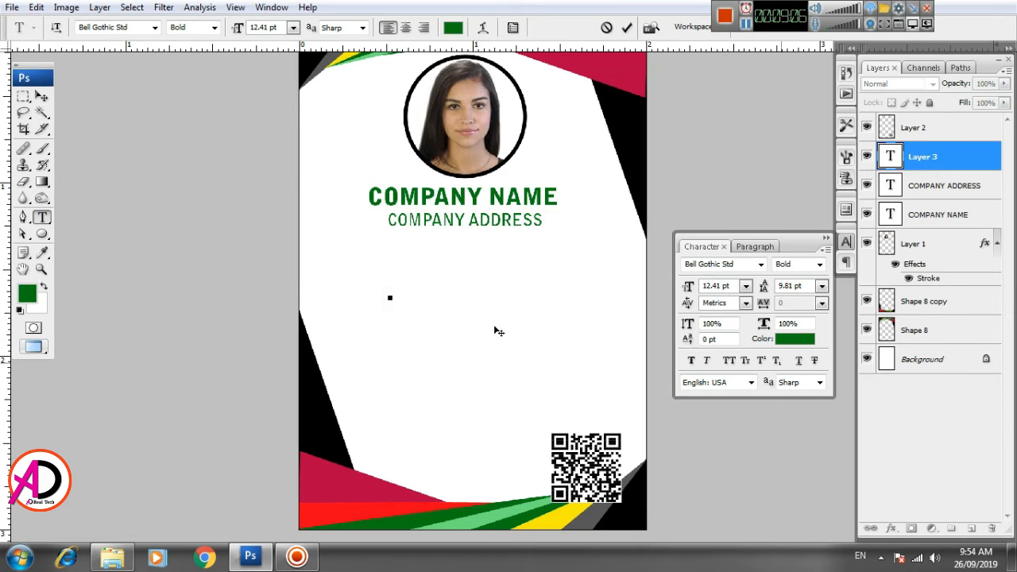
{"action": "type", "text": "NAME"}
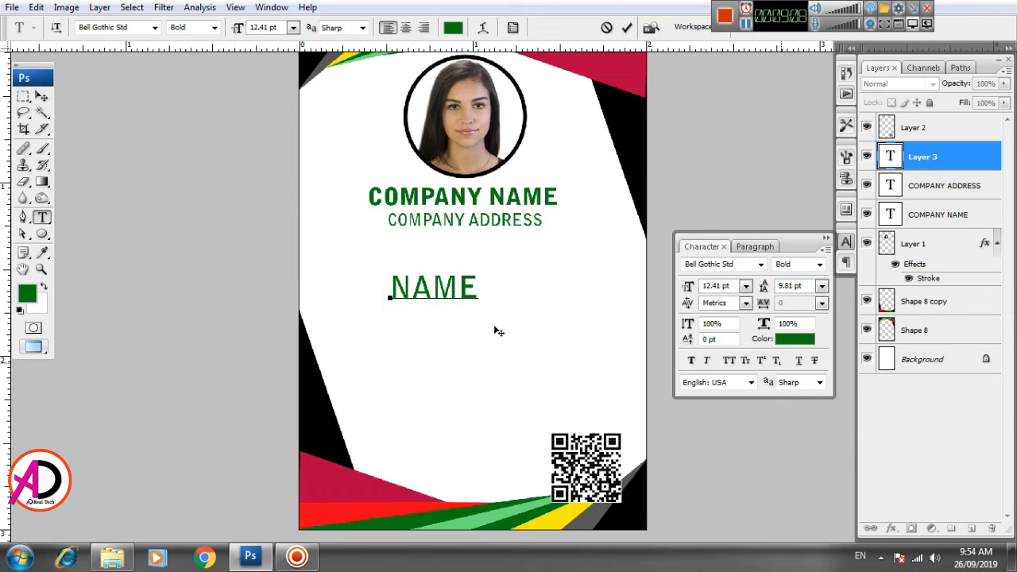
{"action": "type", "text": " SUR"}
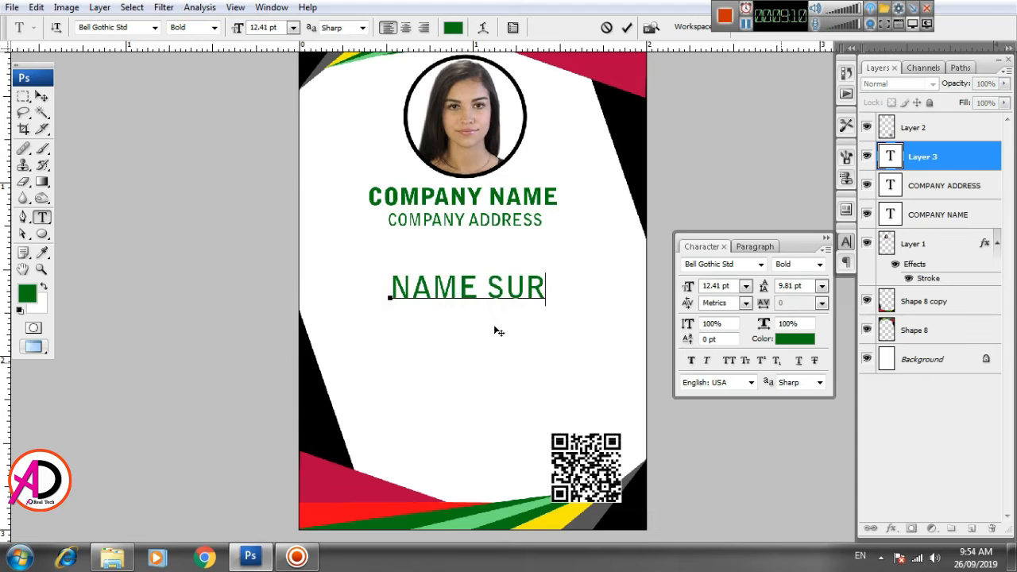
{"action": "type", "text": "NAME"}
{"action": "key", "text": "ctrl+a"}
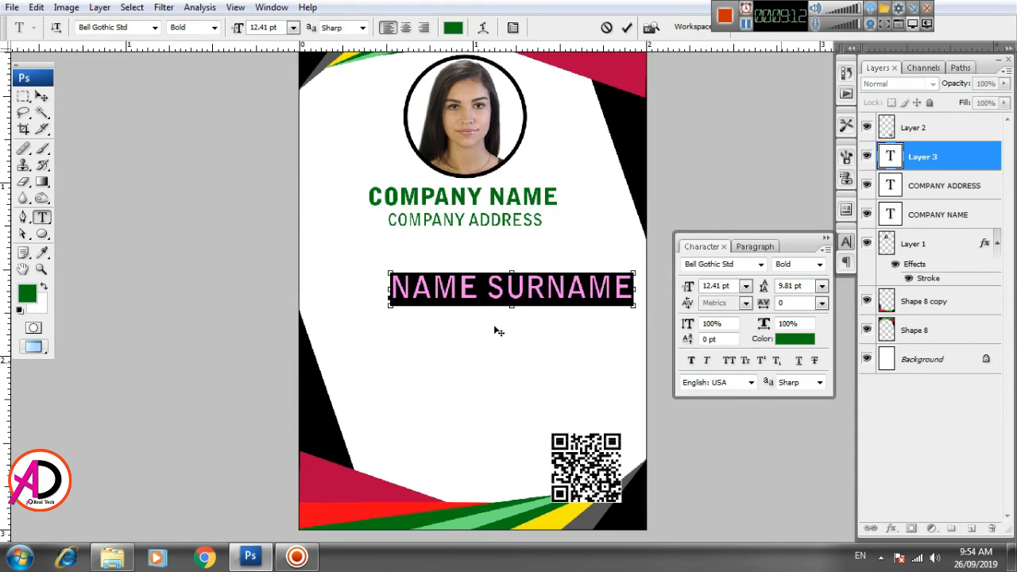
{"action": "left_click", "coordinate": [214, 27]}
{"action": "left_click", "coordinate": [203, 62]}
{"action": "left_click", "coordinate": [42, 96]}
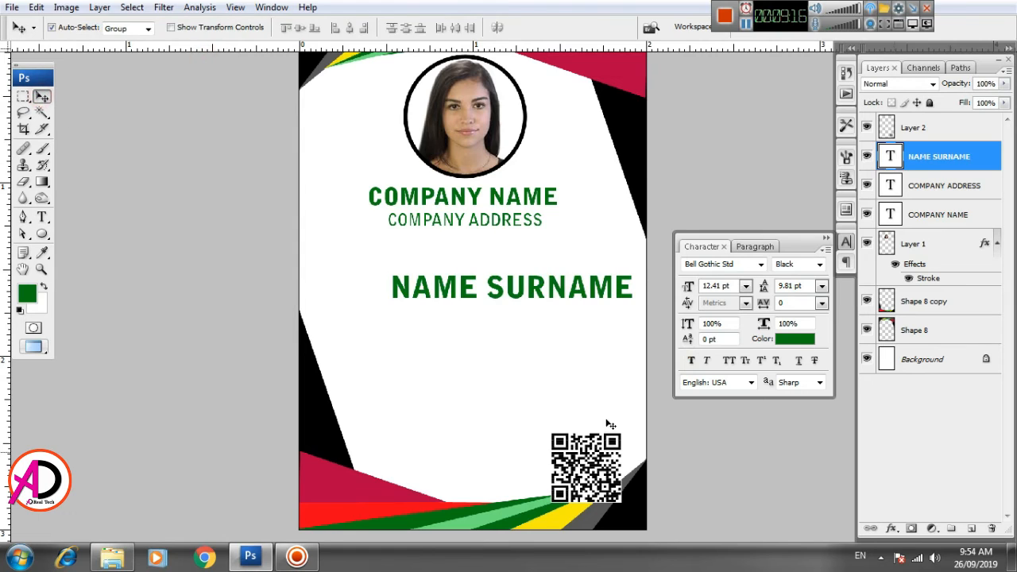
- Scale NAME SURNAME to about 63% and centre it beneath COMPANY ADDRESS
{"action": "key", "text": "ctrl+t"}
{"action": "left_click_drag", "start_coordinate": [397, 278], "coordinate": [435, 260]}
{"action": "key", "text": "Return"}
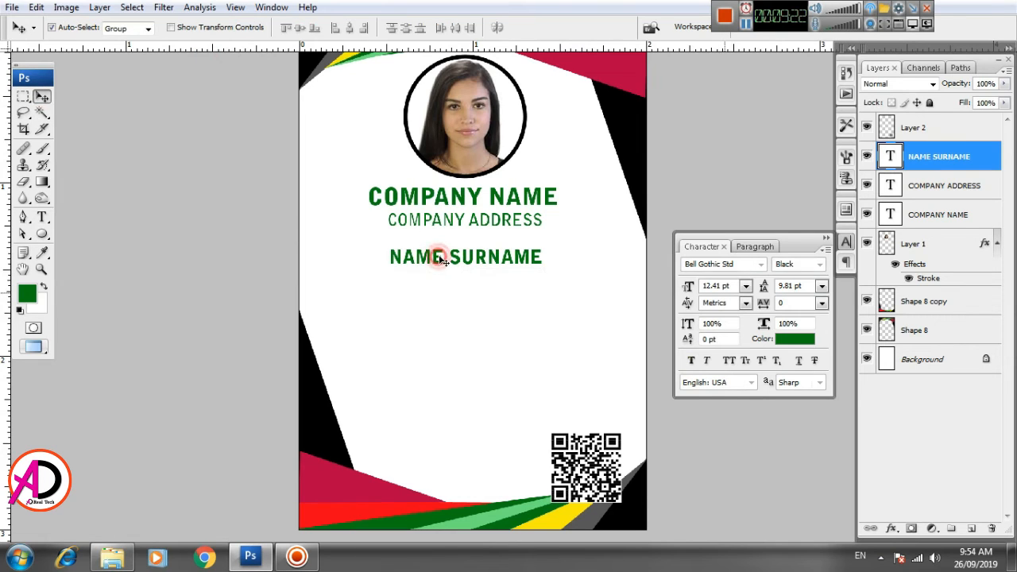
{"action": "key", "text": "Up"}
{"action": "key", "text": "Up"}
{"action": "key", "text": "Up"}
{"action": "key", "text": "Up"}
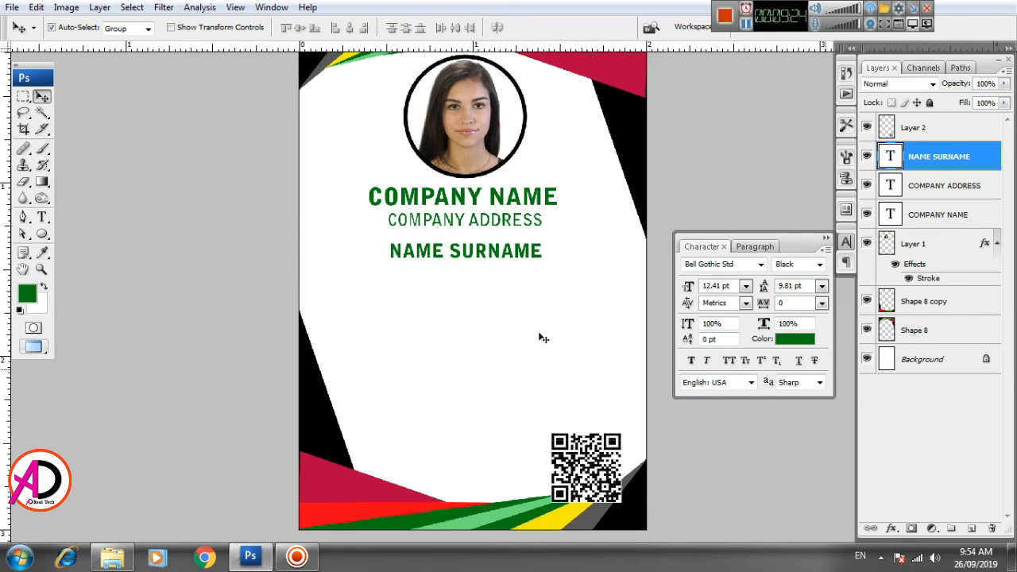
{"action": "key", "text": "Up"}
{"action": "key", "text": "Up"}
{"action": "key", "text": "Up"}
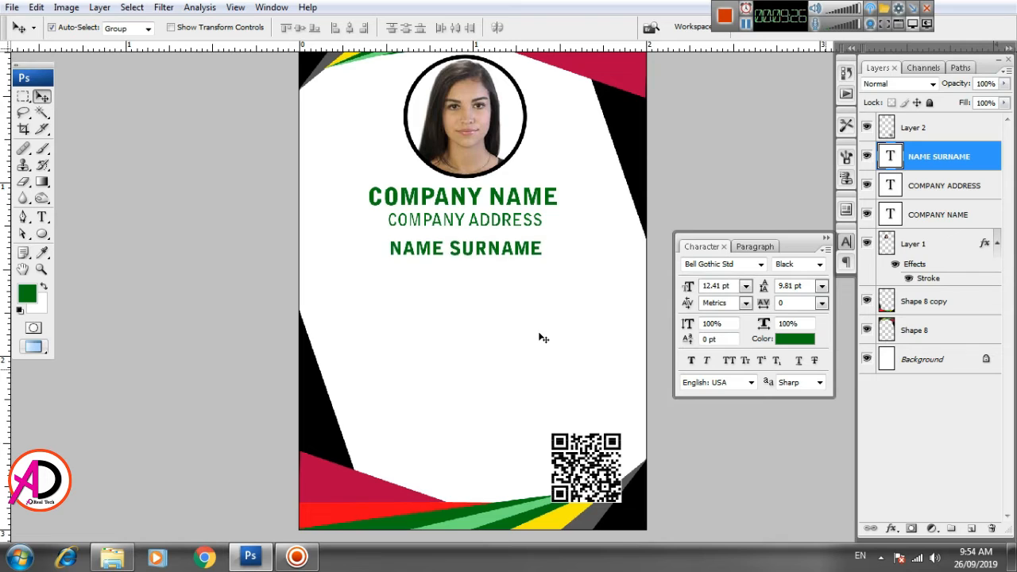
{"action": "scroll", "coordinate": [490, 348], "scroll_direction": "up", "scroll_amount": 1}
{"action": "left_click_drag", "start_coordinate": [525, 340], "coordinate": [524, 350]}
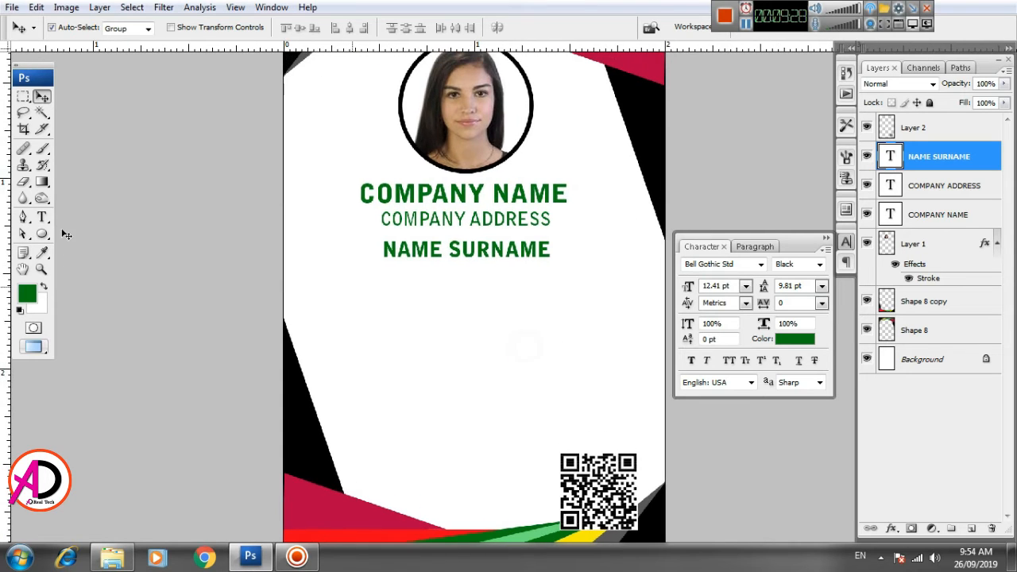
- Add a 'GRAPHIC DESIGNER' text line below the name
{"action": "left_click", "coordinate": [43, 216]}
{"action": "left_click", "coordinate": [396, 355]}
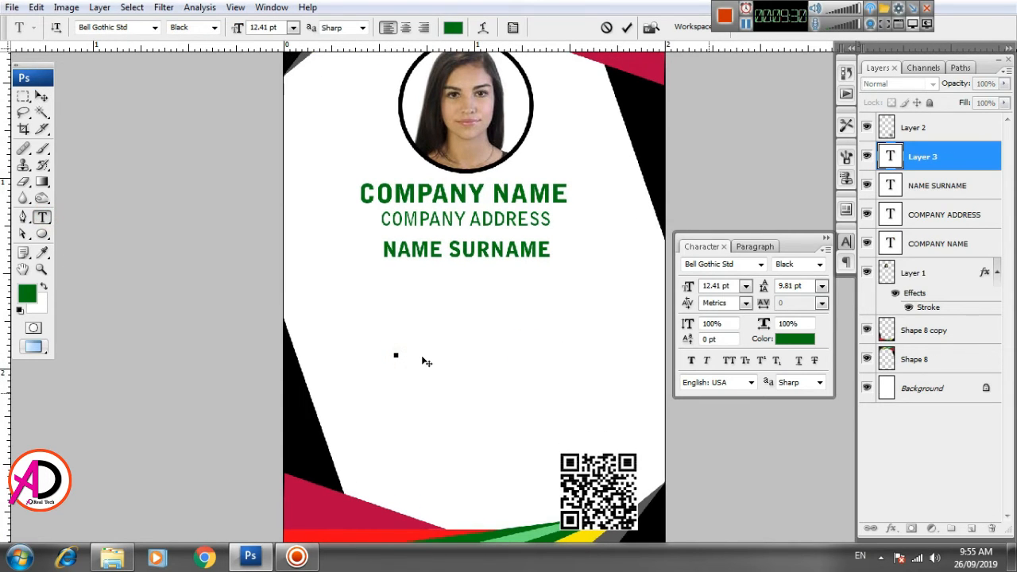
{"action": "type", "text": "GRAPHIC"}
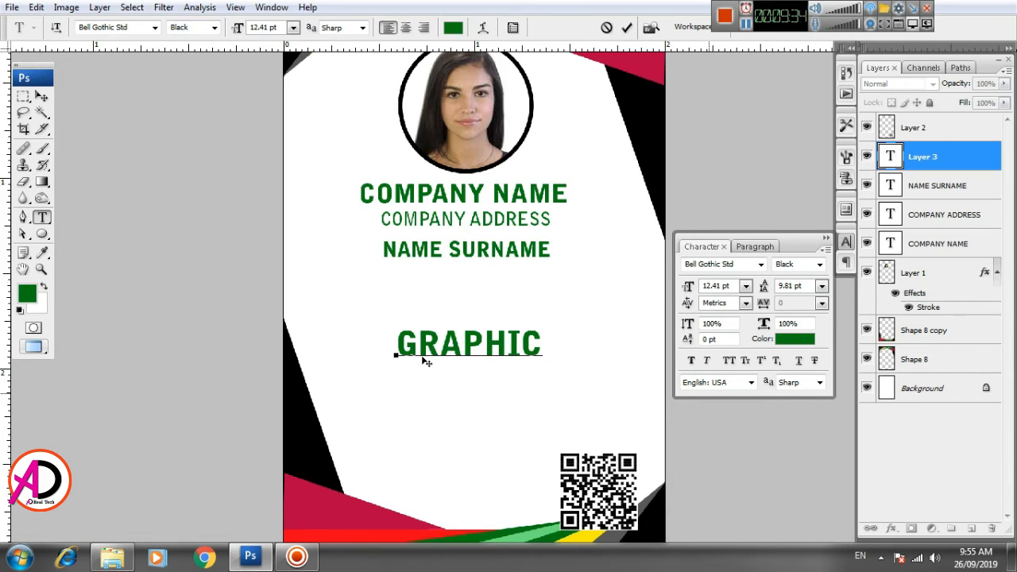
{"action": "type", "text": " DESIGN"}
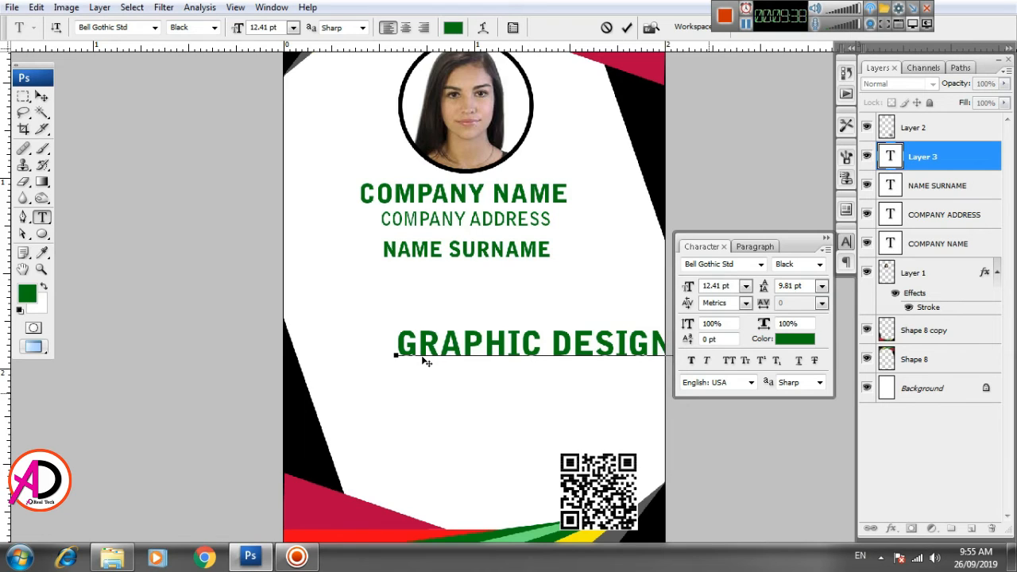
{"action": "key", "text": "ctrl+Return"}
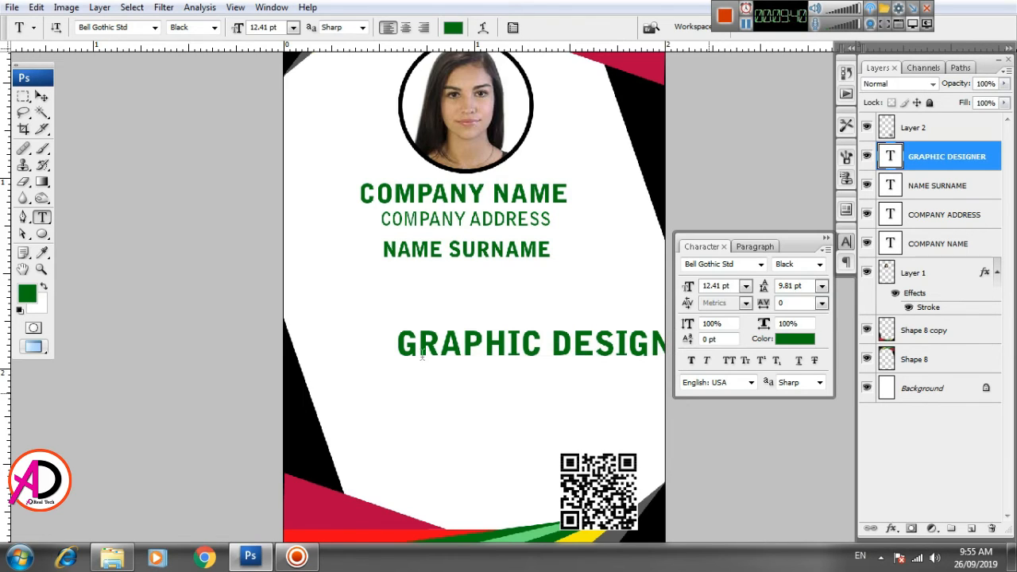
- Shrink GRAPHIC DESIGNER to about 33% and nudge it into place under the name
{"action": "key", "text": "v"}
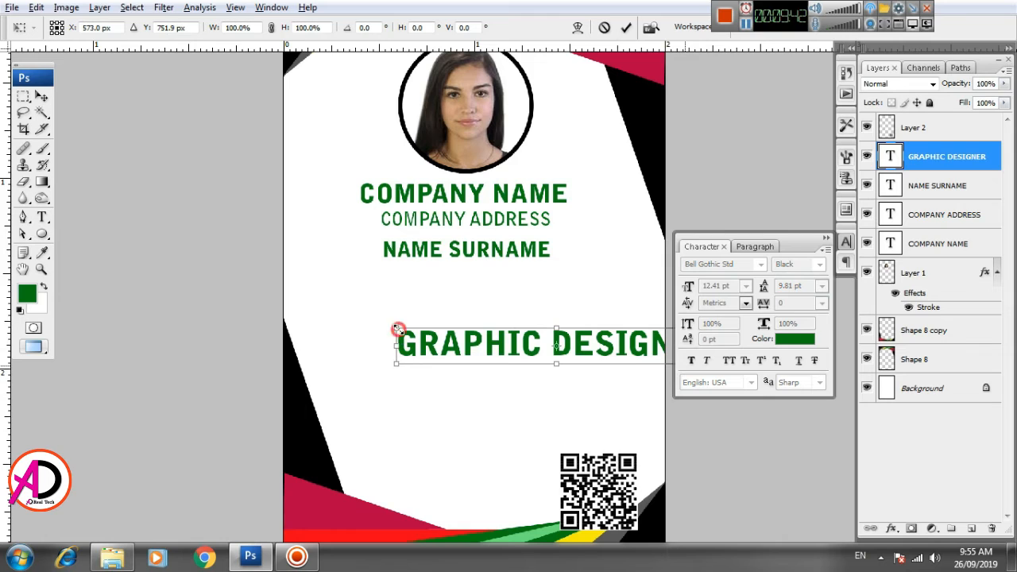
{"action": "left_click_drag", "start_coordinate": [397, 328], "coordinate": [454, 270]}
{"action": "key", "text": "Return"}
{"action": "key", "text": "t"}
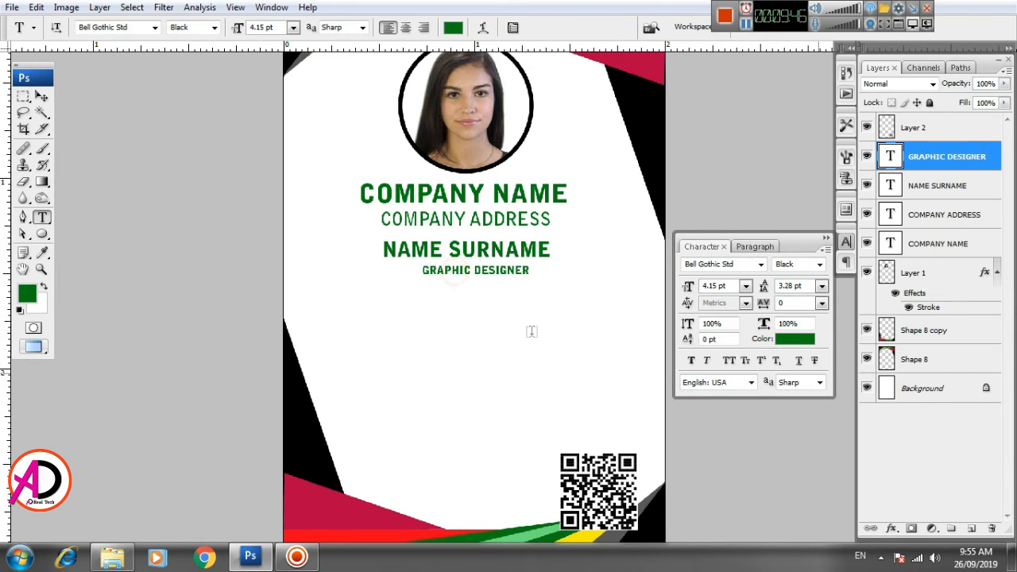
{"action": "key", "text": "v"}
{"action": "key", "text": "Left"}
{"action": "key", "text": "Left"}
{"action": "key", "text": "Left"}
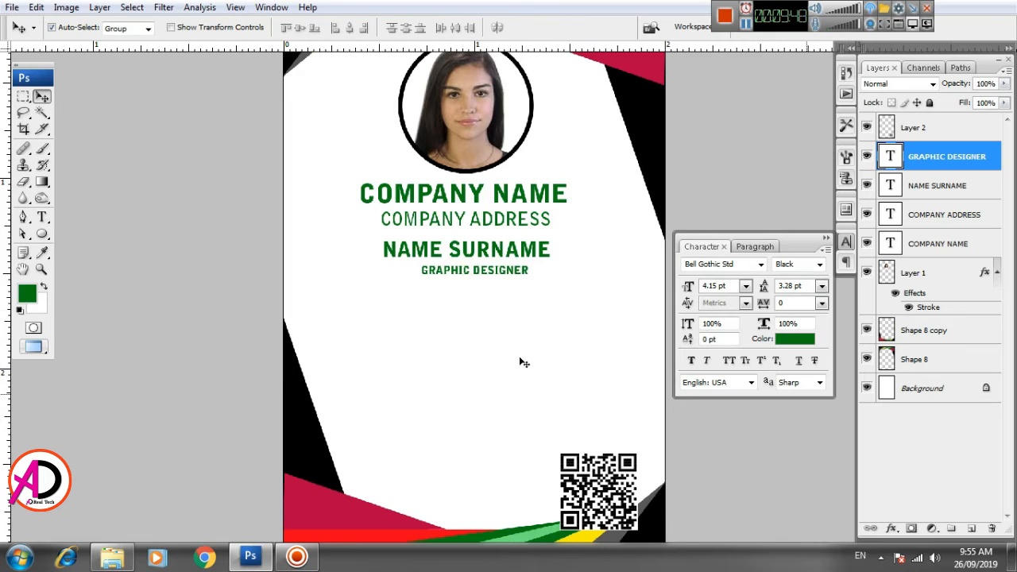
{"action": "key", "text": "Up"}
{"action": "key", "text": "Up"}
{"action": "key", "text": "Up"}
- Enlarge NAME SURNAME to about 108.5%
{"action": "left_click", "coordinate": [471, 256]}
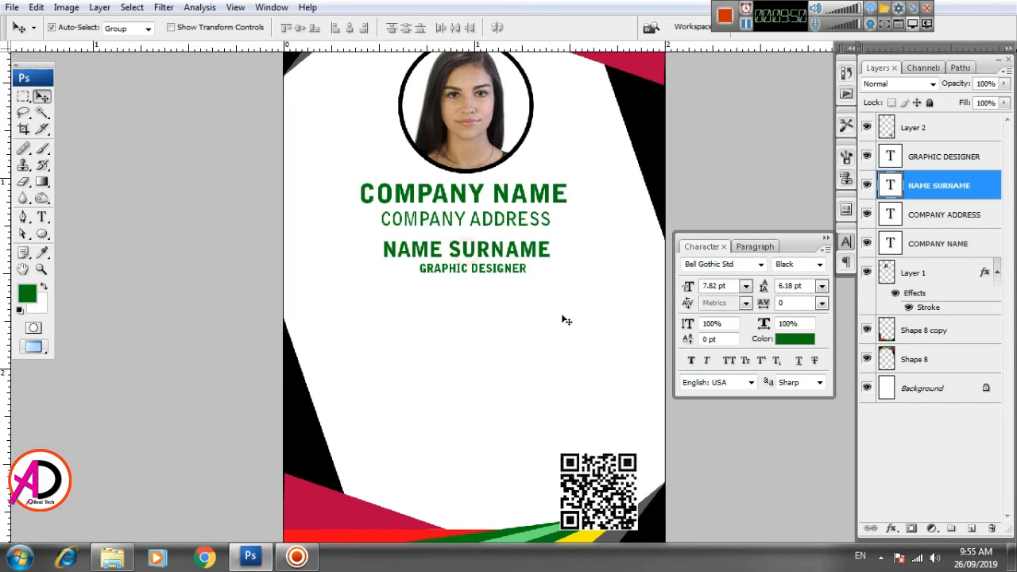
{"action": "key", "text": "ctrl+t"}
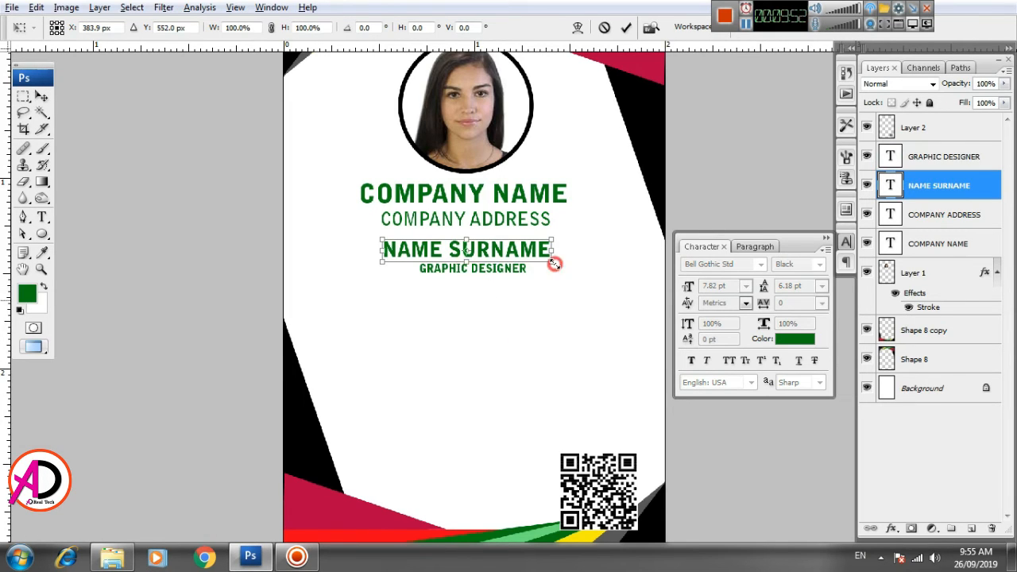
{"action": "left_click_drag", "start_coordinate": [553, 262], "coordinate": [509, 277]}
{"action": "key", "text": "Return"}
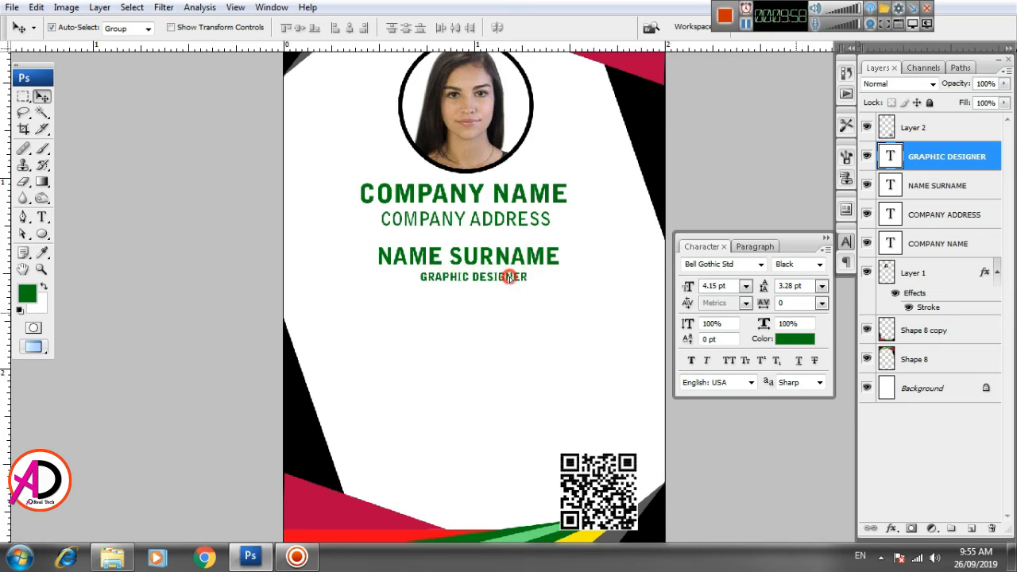
{"action": "left_click", "coordinate": [484, 348]}
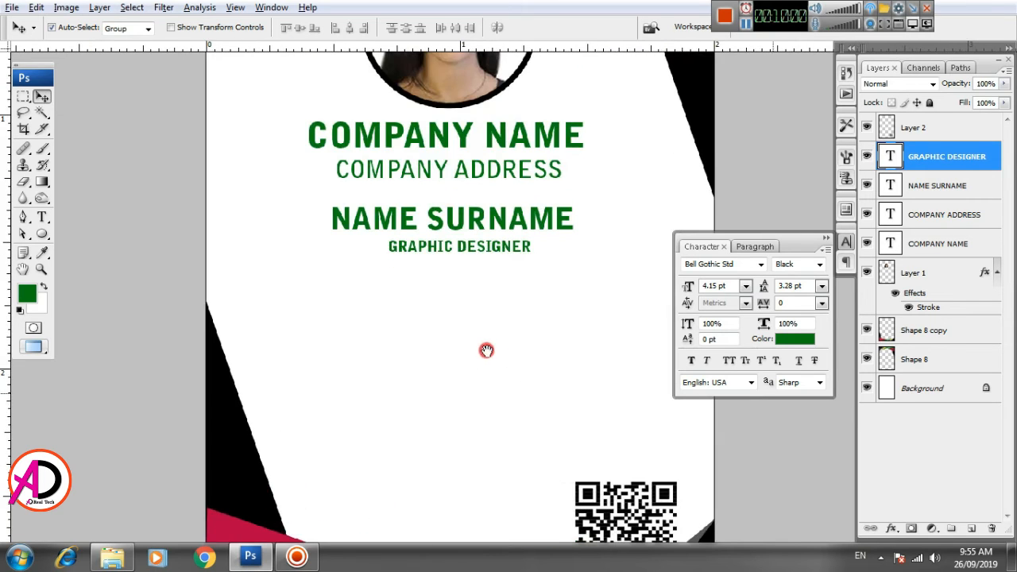
{"action": "left_click", "coordinate": [41, 217]}
{"action": "left_click", "coordinate": [335, 311]}
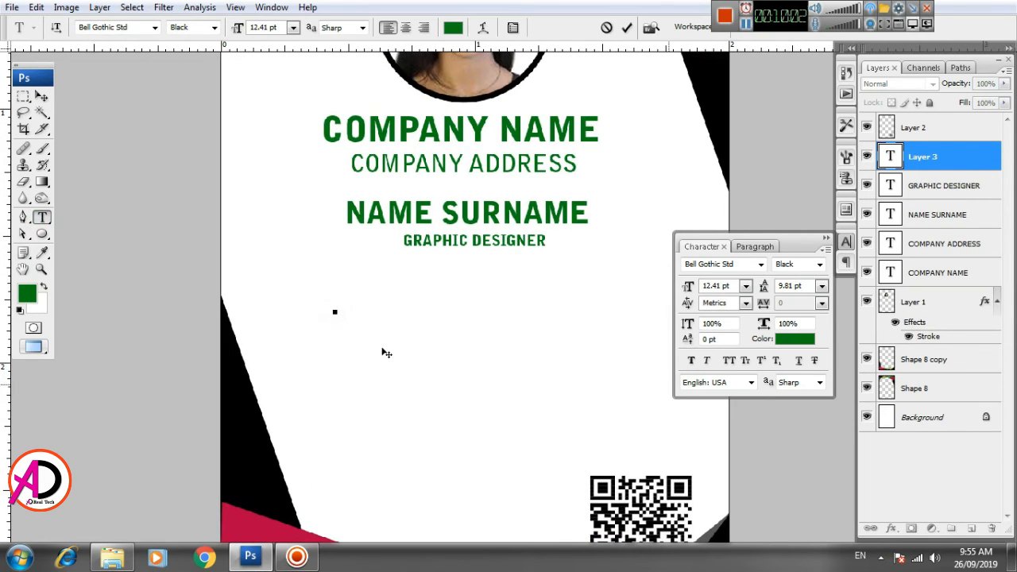
{"action": "type", "text": "ID"}
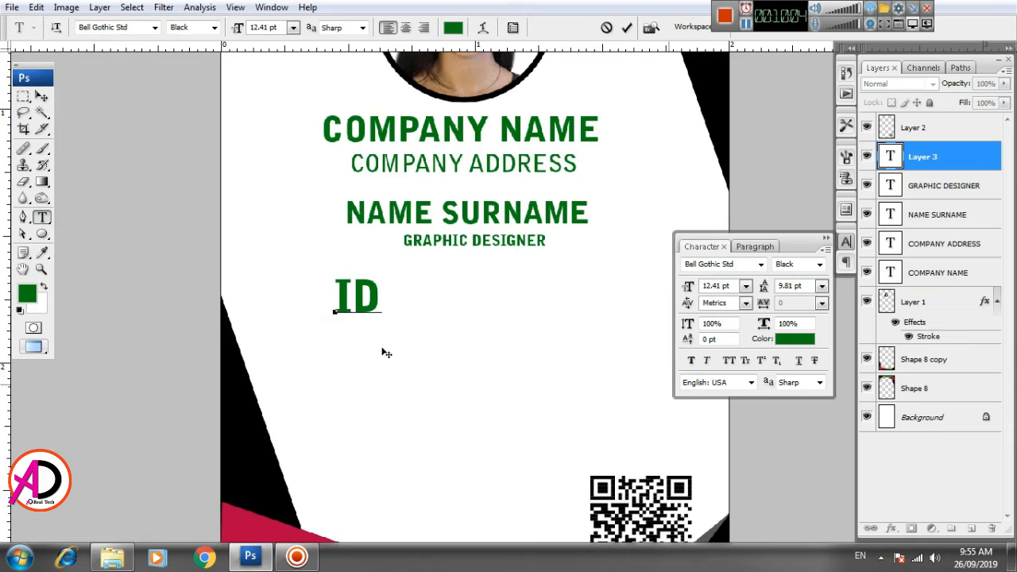
{"action": "type", "text": "  :1234567890"}
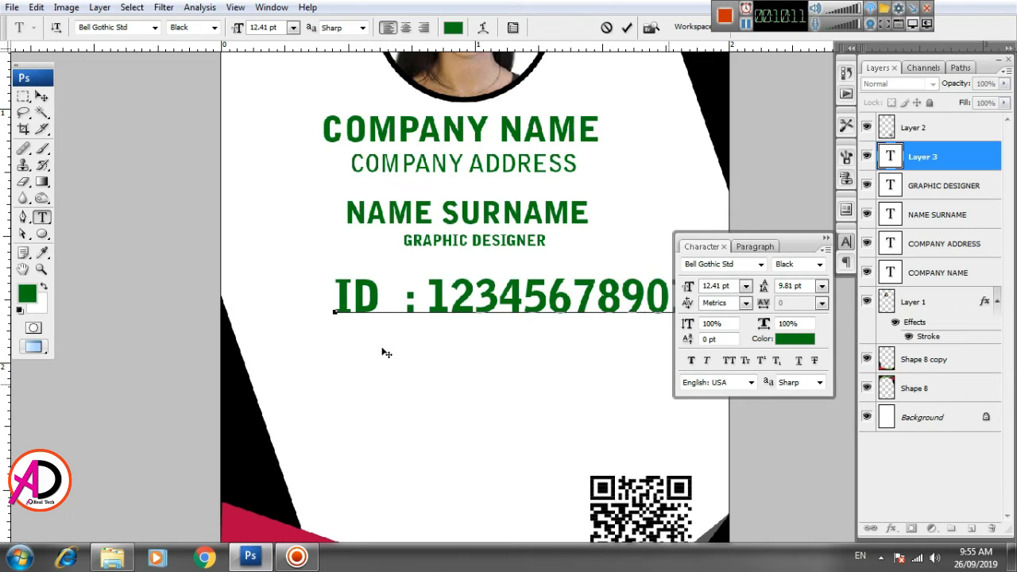
{"action": "key", "text": "ctrl+Return"}
- Scale the ID line down to about half size, centred under GRAPHIC DESIGNER
{"action": "key", "text": "v"}
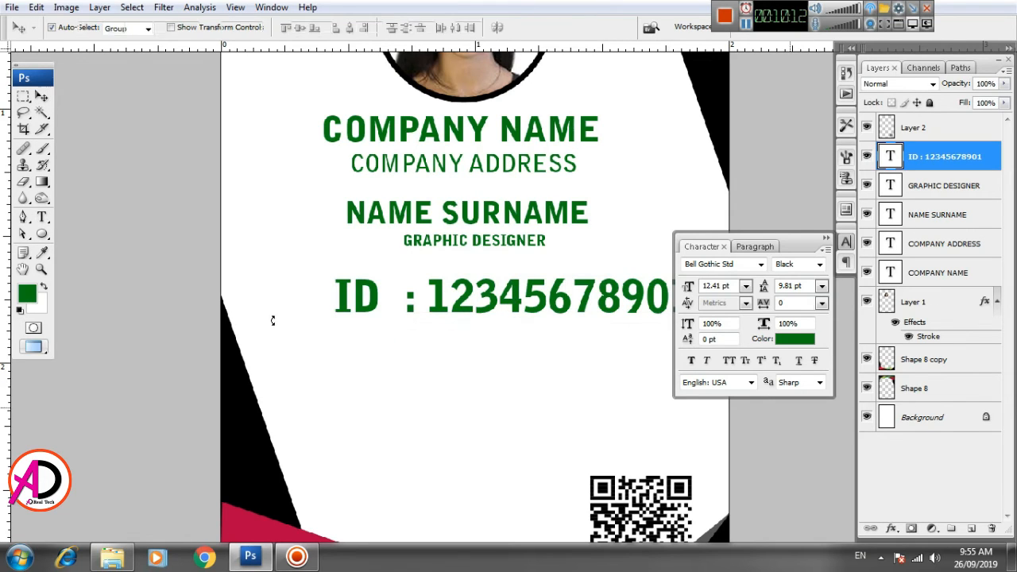
{"action": "key", "text": "ctrl+t"}
{"action": "left_click_drag", "start_coordinate": [336, 274], "coordinate": [409, 259]}
{"action": "double_click", "coordinate": [435, 267]}
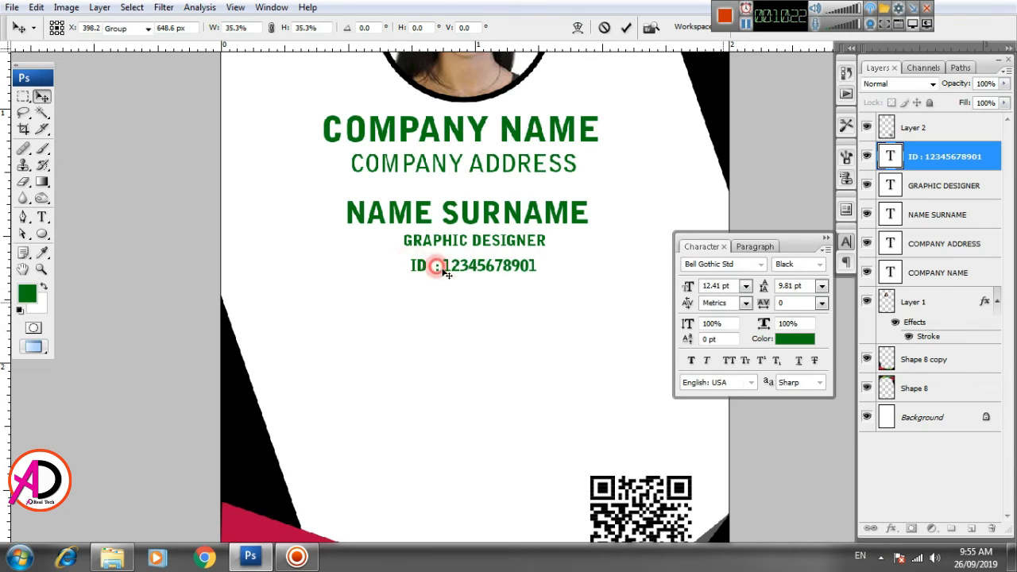
{"action": "scroll", "coordinate": [548, 358], "scroll_direction": "right", "scroll_amount": 1}
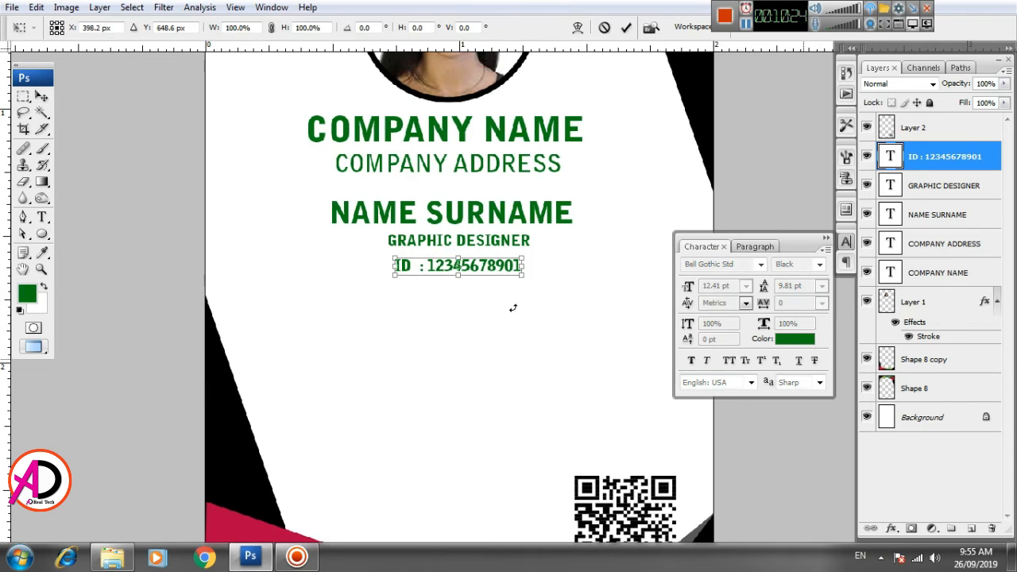
{"action": "key", "text": "ctrl+t"}
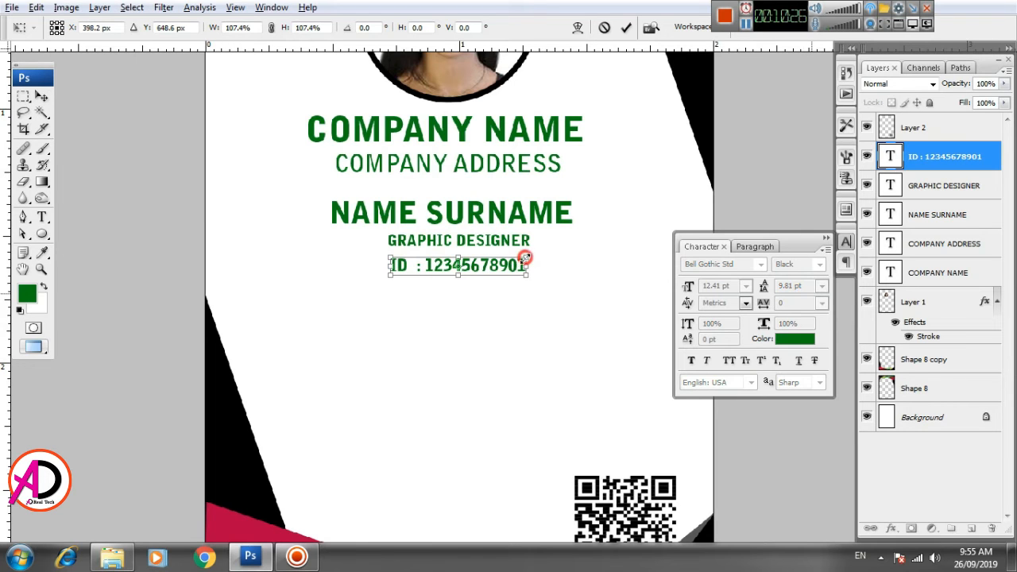
{"action": "key", "text": "Return"}
{"action": "scroll", "coordinate": [528, 291], "scroll_direction": "down", "scroll_amount": 1}
{"action": "left_click_drag", "start_coordinate": [516, 332], "coordinate": [520, 314]}
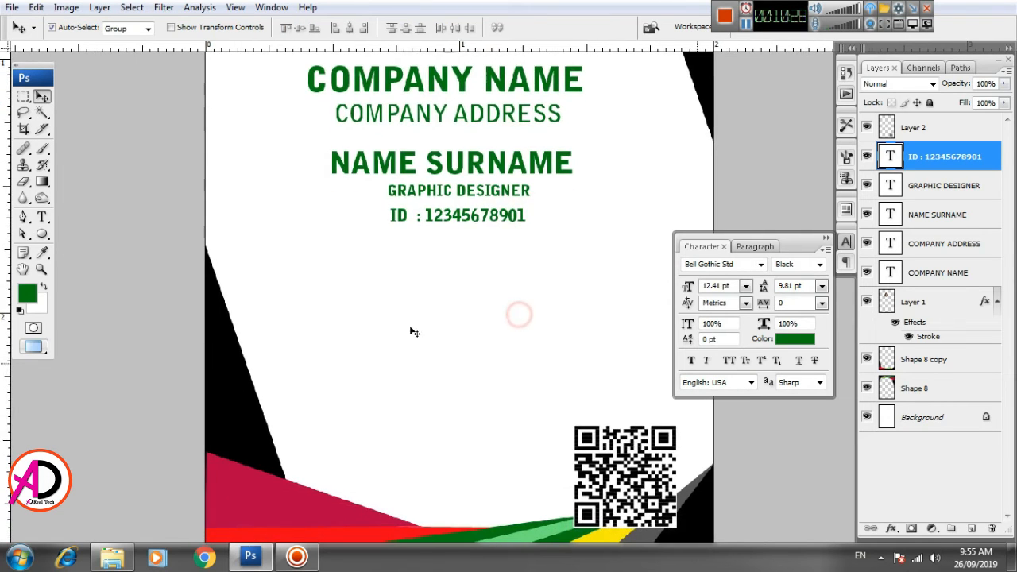
{"action": "scroll", "coordinate": [413, 334], "scroll_direction": "up", "scroll_amount": 2}
{"action": "left_click_drag", "start_coordinate": [489, 351], "coordinate": [465, 324]}
- Draw a text box below the ID line set to Bold at 6.41 pt
{"action": "left_click", "coordinate": [42, 217]}
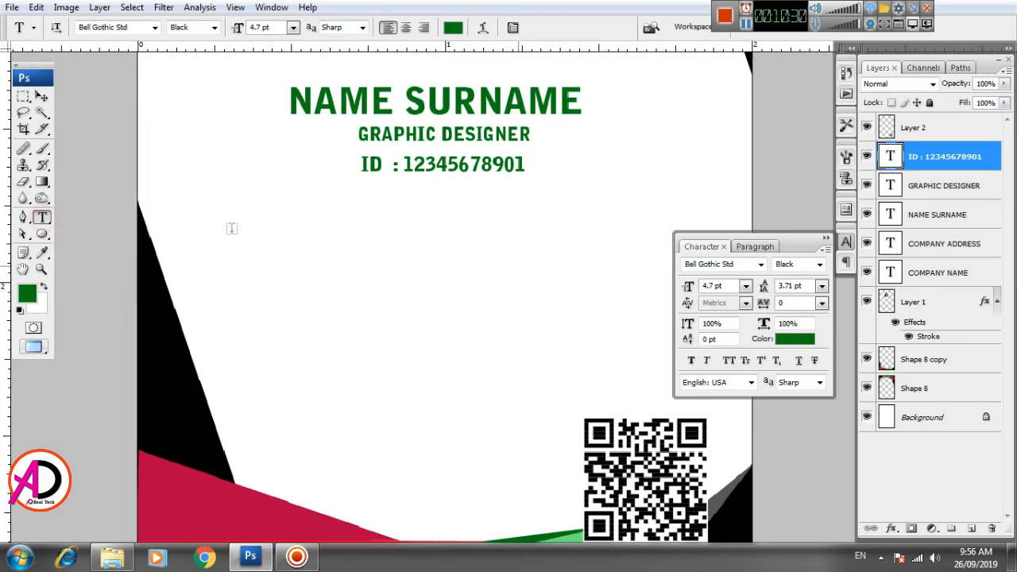
{"action": "left_click_drag", "start_coordinate": [243, 211], "coordinate": [659, 407]}
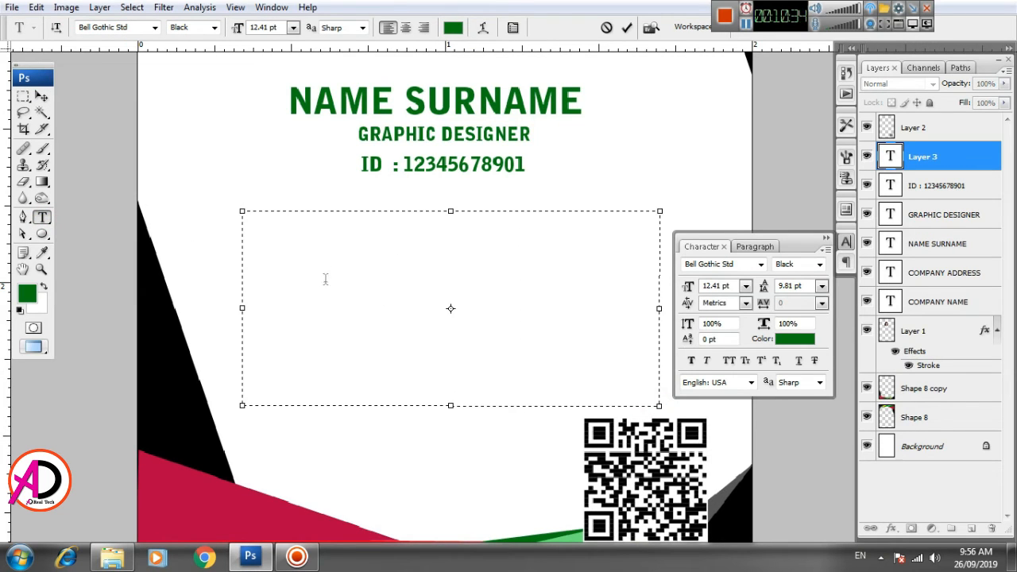
{"action": "left_click", "coordinate": [214, 28]}
{"action": "left_click", "coordinate": [197, 41]}
{"action": "left_click", "coordinate": [691, 361]}
{"action": "key", "text": "ctrl+shift+comma"}
{"action": "key", "text": "ctrl+shift+comma"}
{"action": "key", "text": "ctrl+shift+comma"}
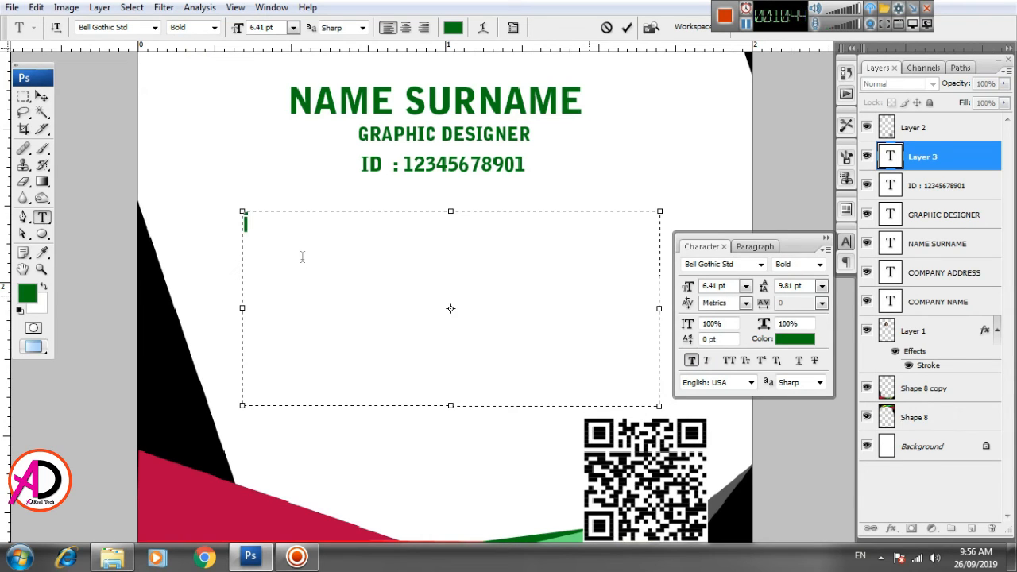
- Enter 'Issue Date : 07/05/2019' and delete the empty Layer 3
{"action": "type", "text": "Issue Dat"}
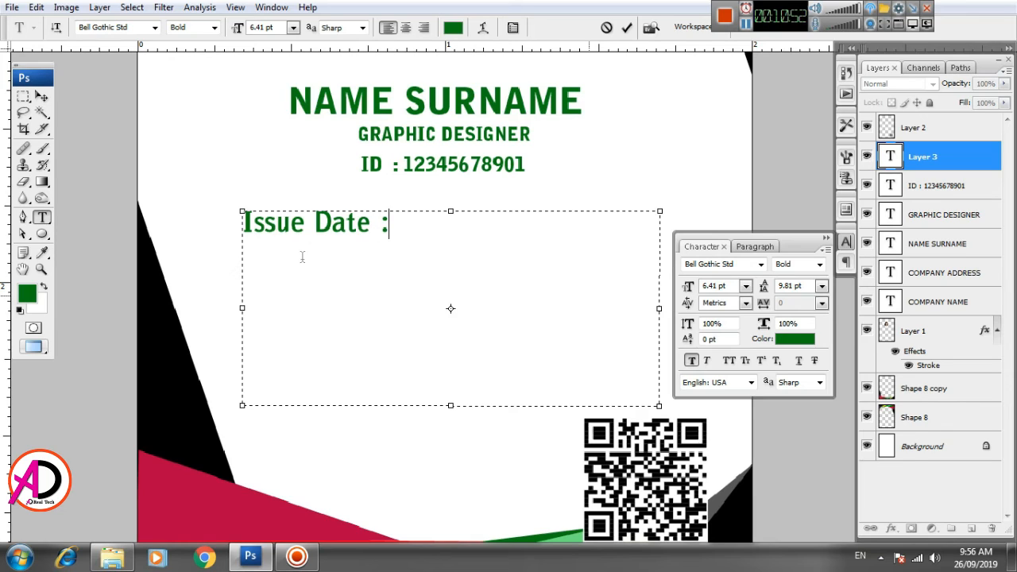
{"action": "type", "text": "e :  07/05/2019"}
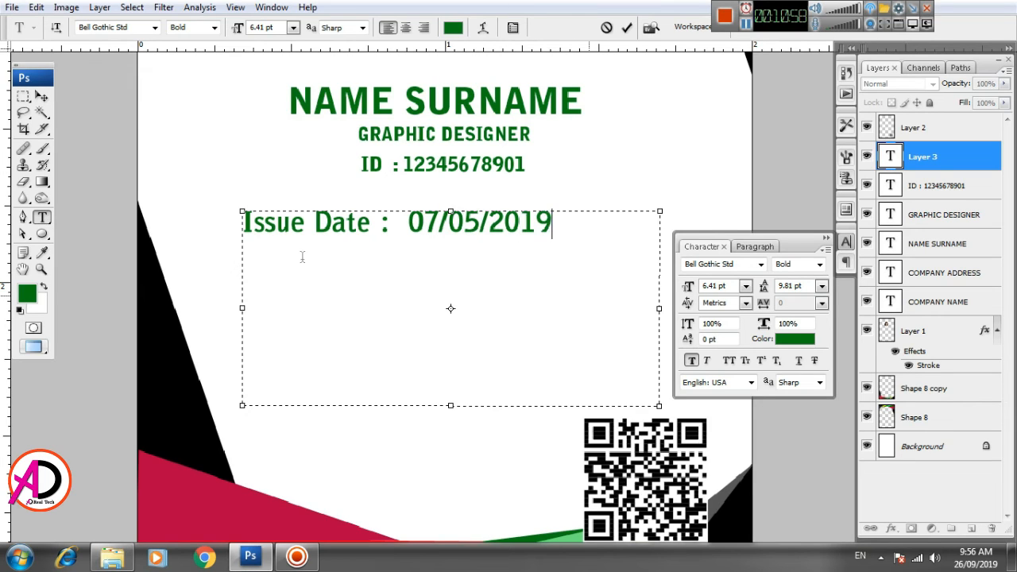
{"action": "key", "text": "ctrl+Return"}
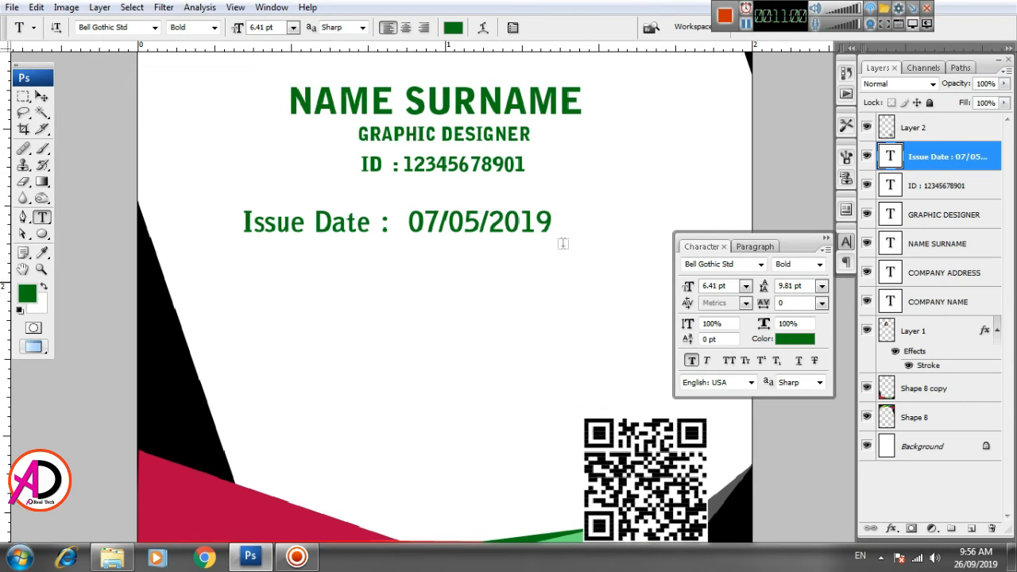
{"action": "left_click", "coordinate": [555, 216]}
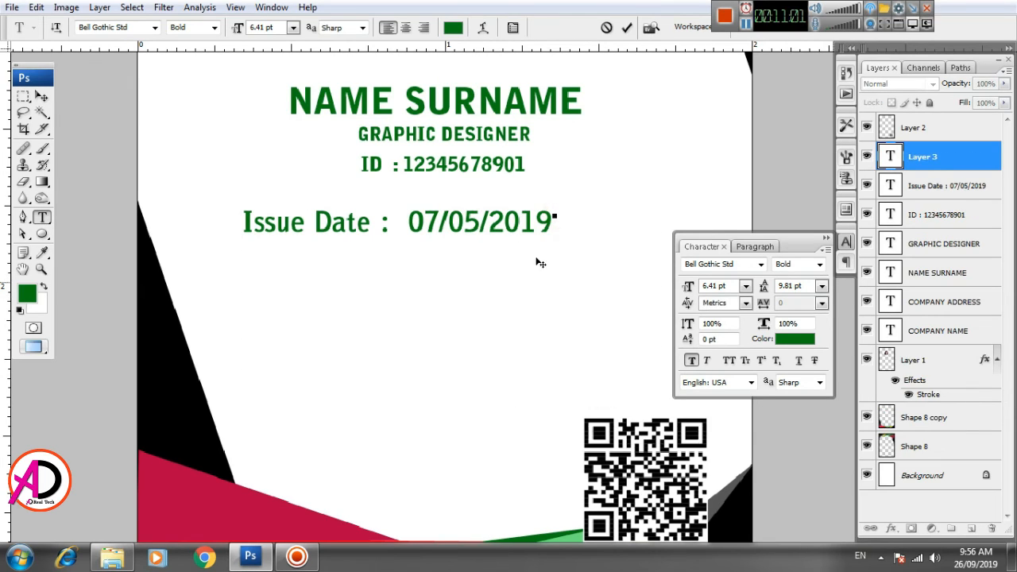
{"action": "left_click", "coordinate": [42, 96]}
{"action": "right_click", "coordinate": [918, 157]}
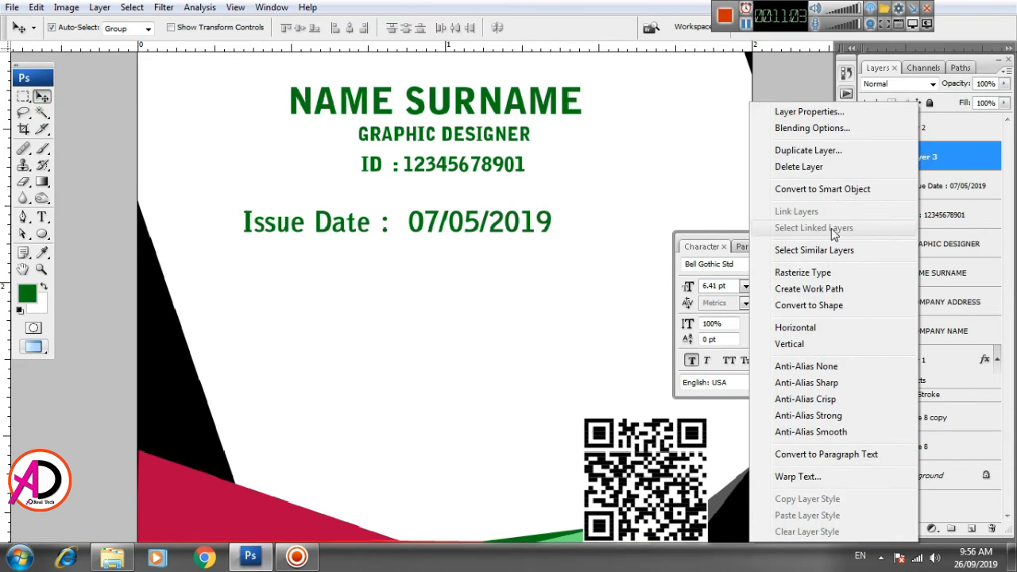
{"action": "left_click", "coordinate": [818, 167]}
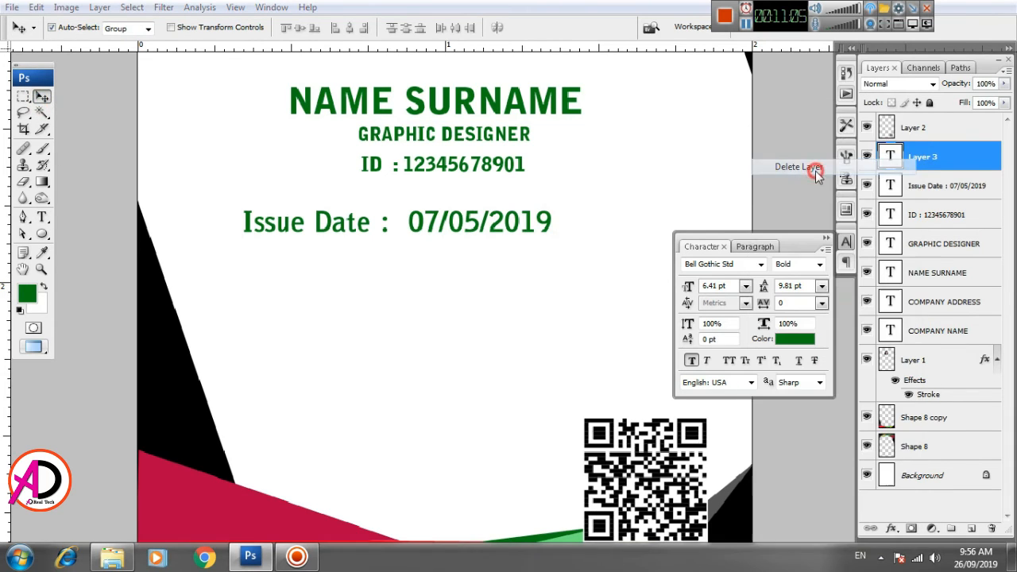
- Add an 'Exprie : 07/05/2020' line after the issue date
{"action": "left_click", "coordinate": [42, 216]}
{"action": "left_click", "coordinate": [510, 227]}
{"action": "left_click", "coordinate": [548, 224]}
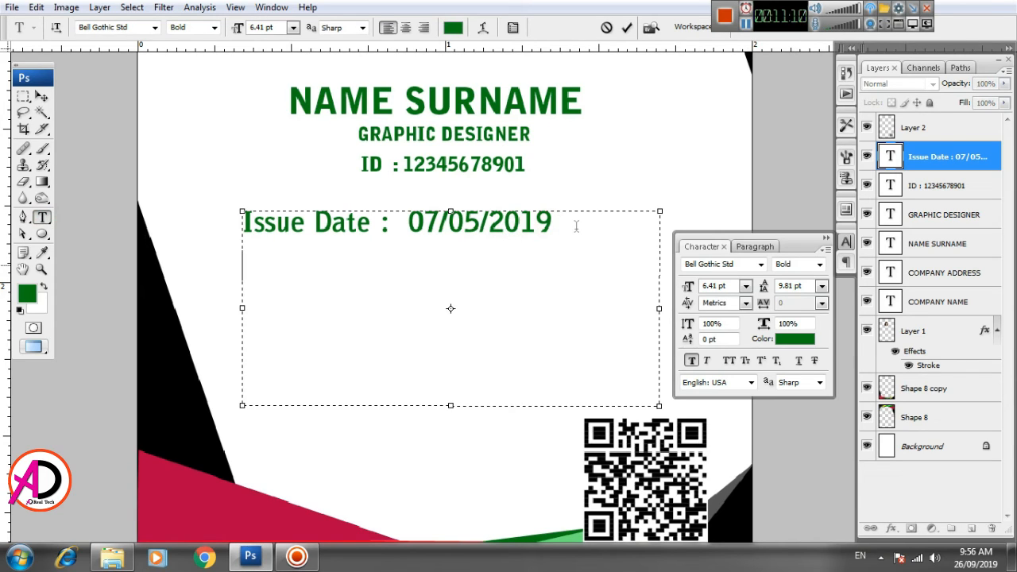
{"action": "type", "text": "Ex"}
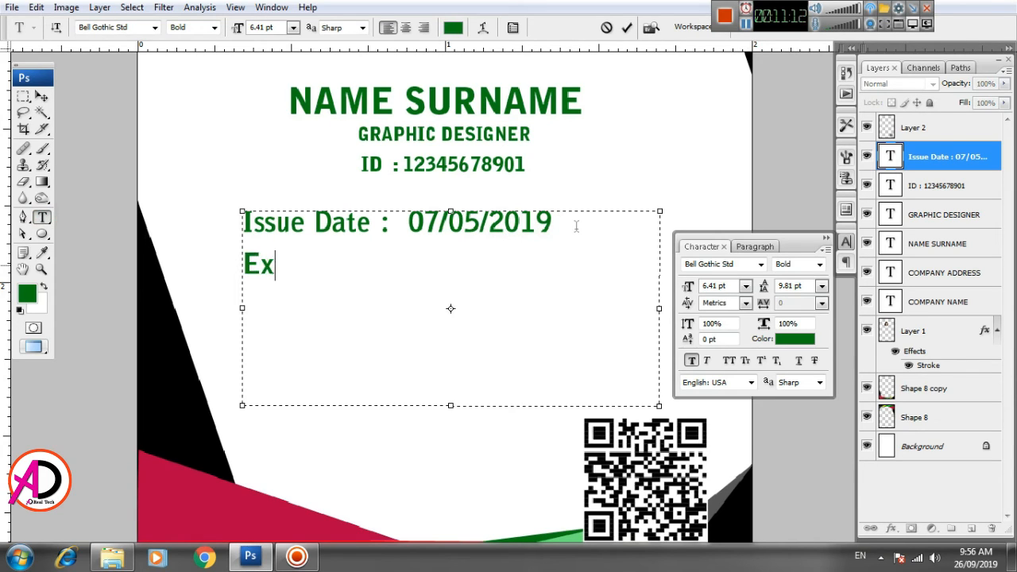
{"action": "type", "text": "pri"}
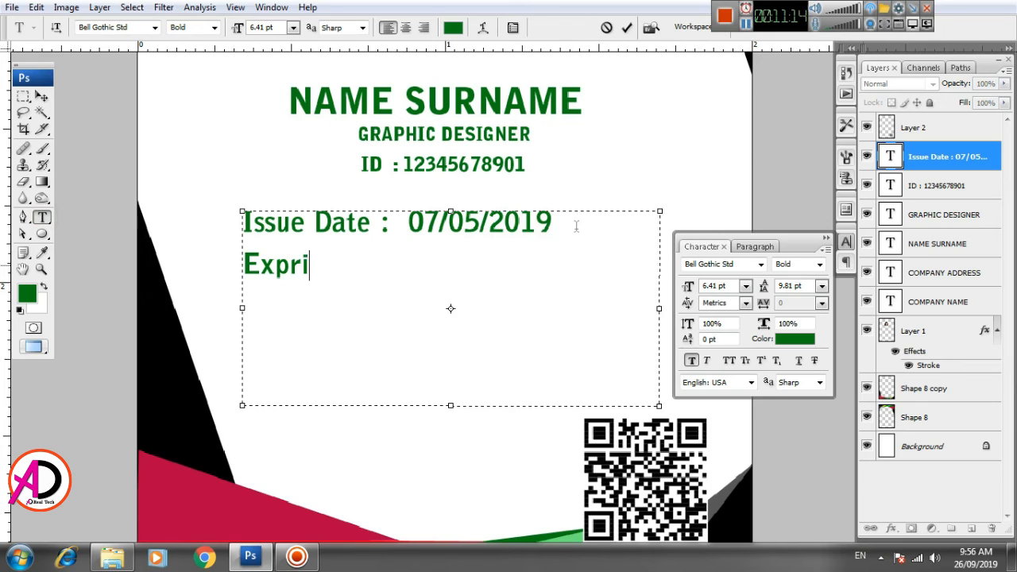
{"action": "type", "text": "e      :"}
{"action": "type", "text": "07"}
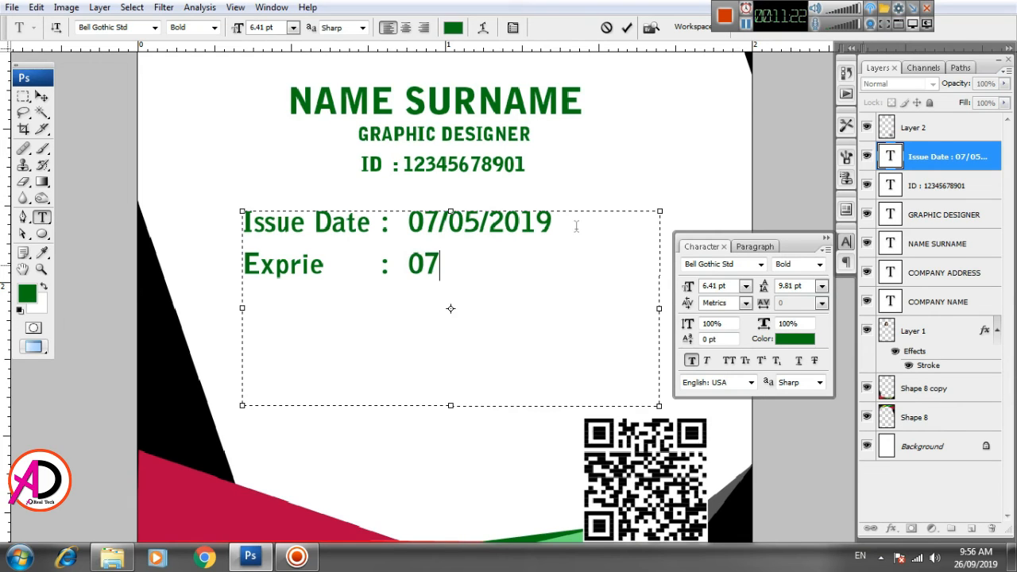
{"action": "type", "text": "/05"}
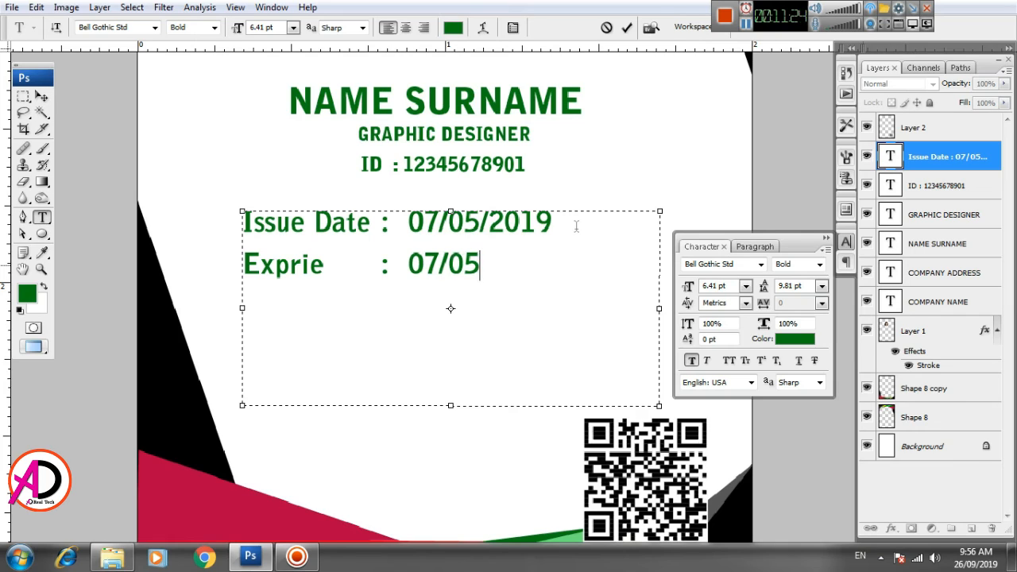
{"action": "type", "text": "/2020"}
{"action": "key", "text": "ctrl+Return"}
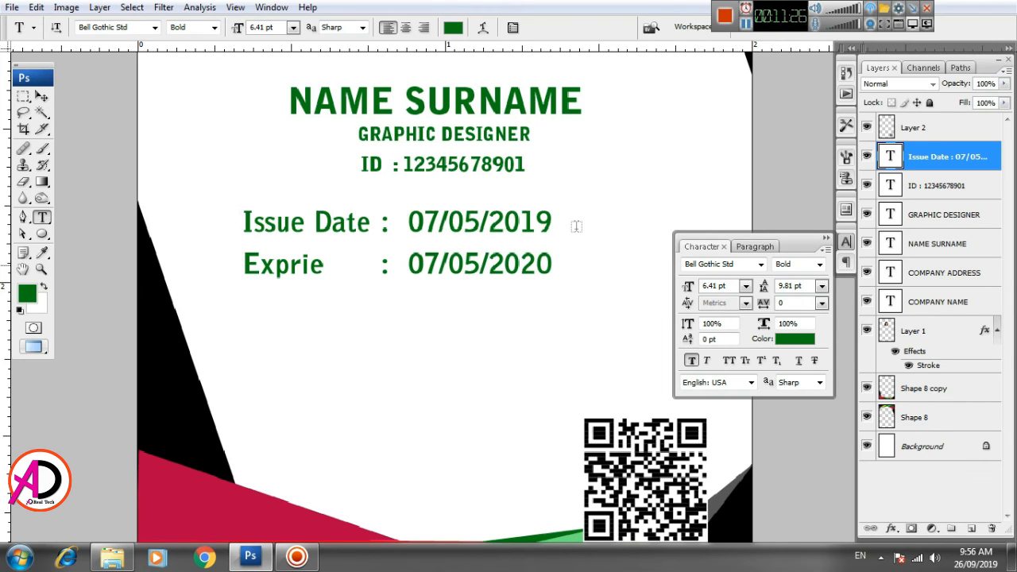
- Add an Email line with a sample address and an 'Address : Your Address Here' line
{"action": "left_click", "coordinate": [546, 263]}
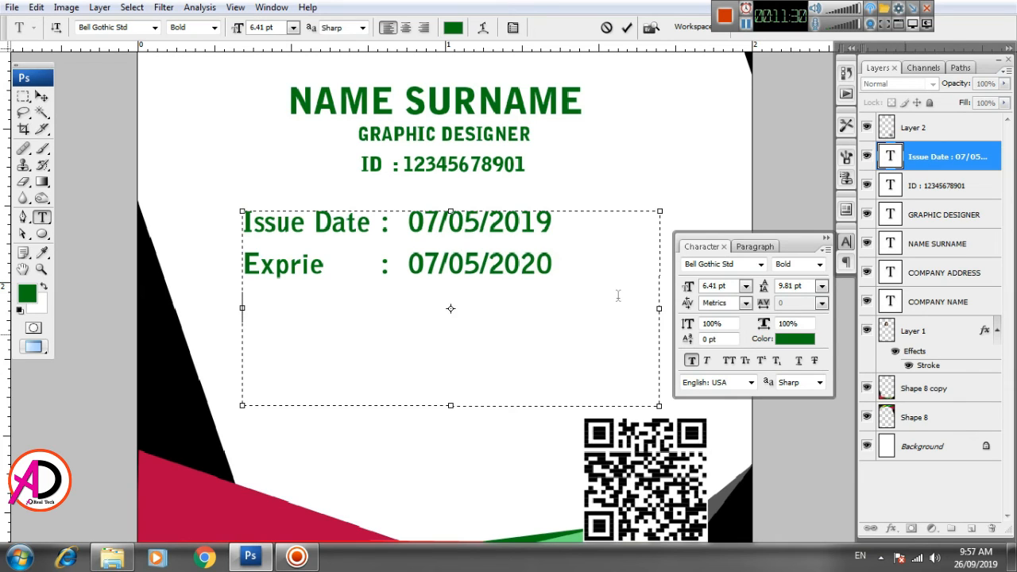
{"action": "type", "text": "Email :"}
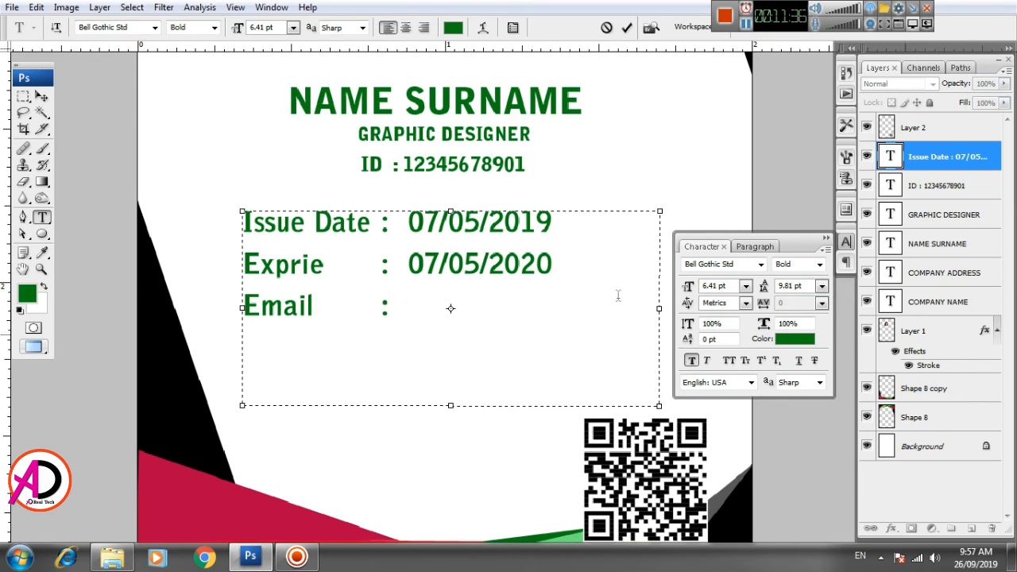
{"action": "type", "text": "a"}
{"action": "type", "text": "bc@"}
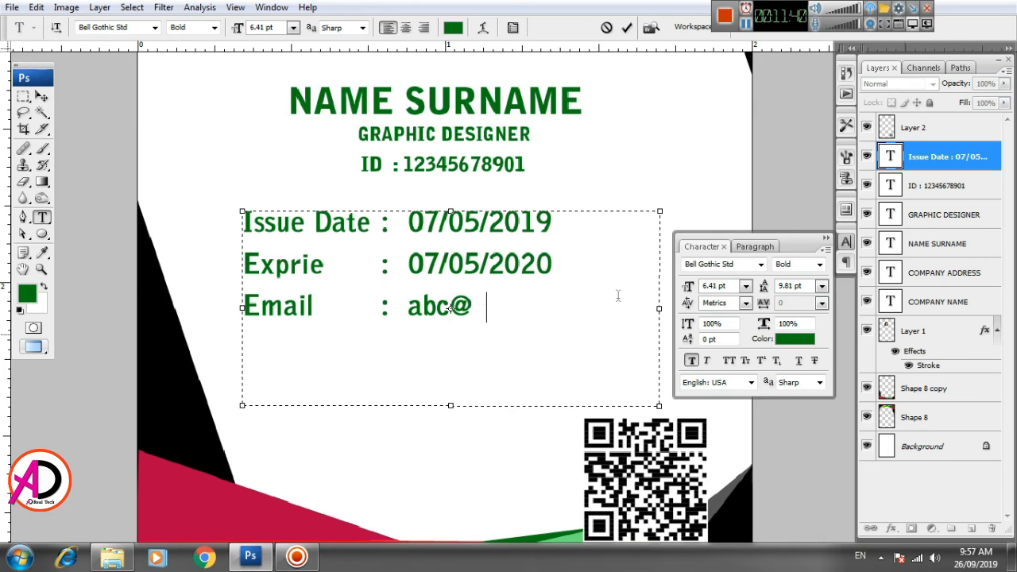
{"action": "type", "text": "gmail.com"}
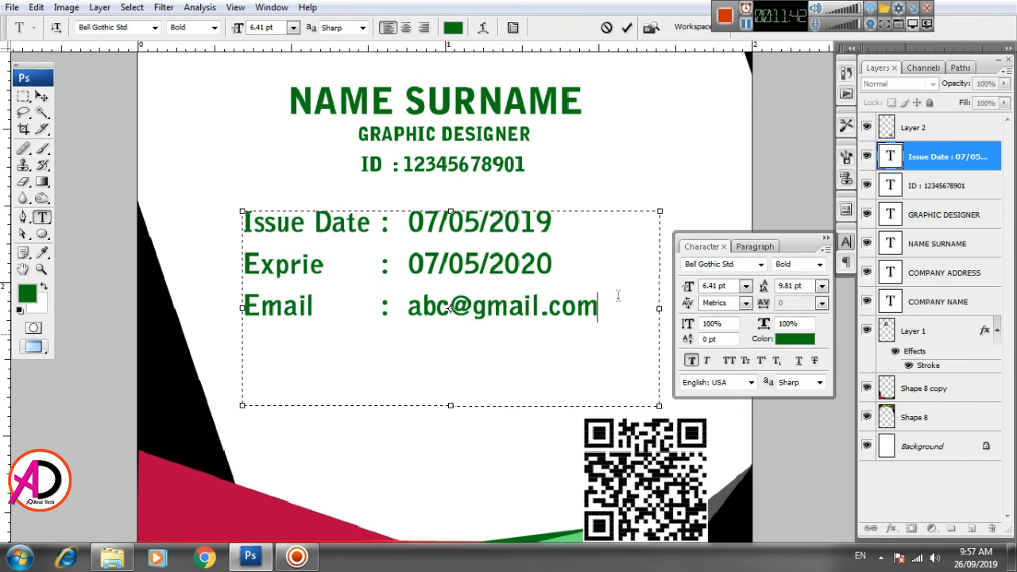
{"action": "key", "text": "Return"}
{"action": "type", "text": "Address"}
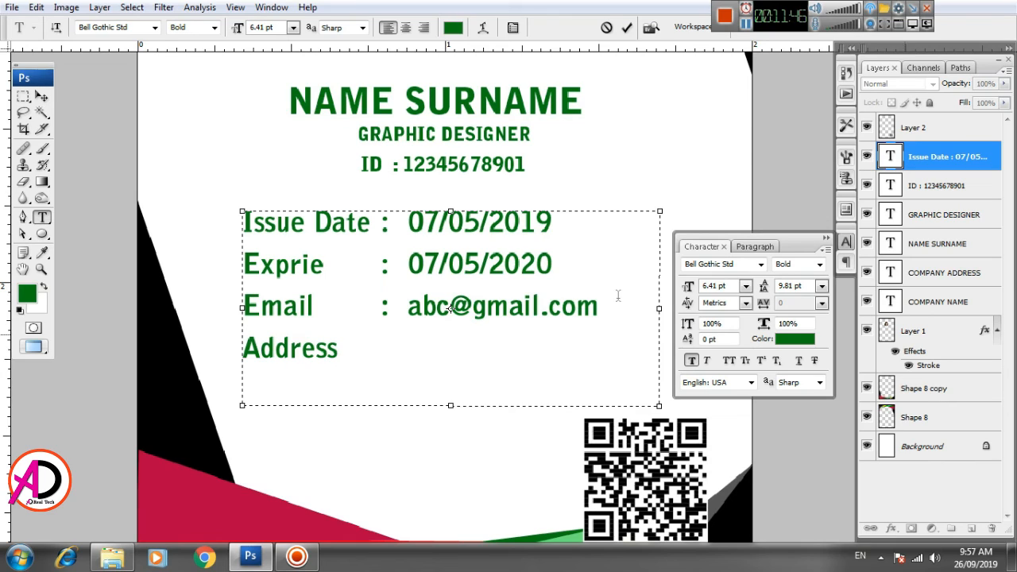
{"action": "type", "text": ":birt"}
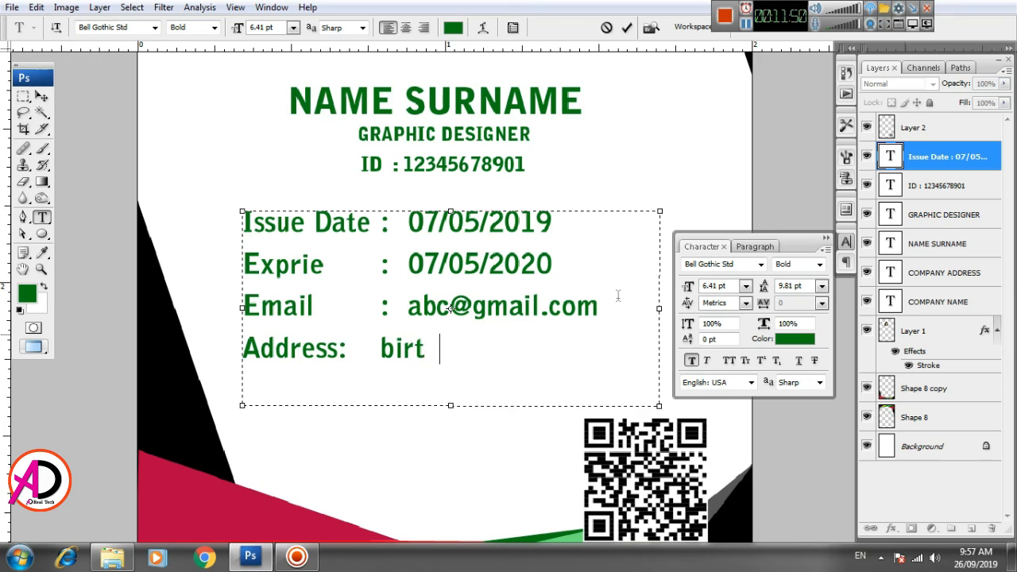
{"action": "type", "text": "am"}
{"action": "key", "text": "BackSpace"}
{"action": "key", "text": "BackSpace"}
{"action": "key", "text": "BackSpace"}
{"action": "key", "text": "BackSpace"}
{"action": "key", "text": "BackSpace"}
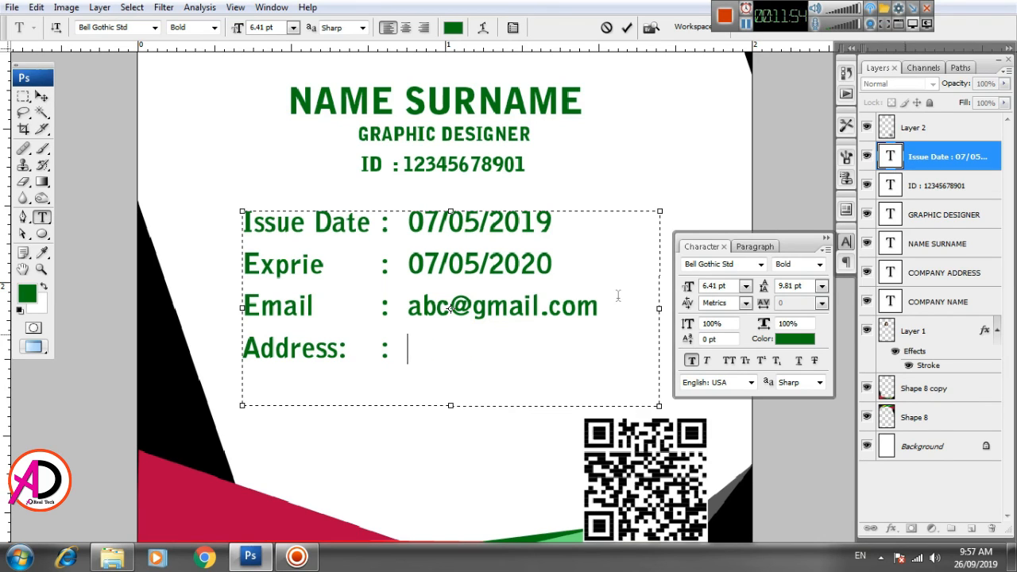
{"action": "type", "text": "Your "}
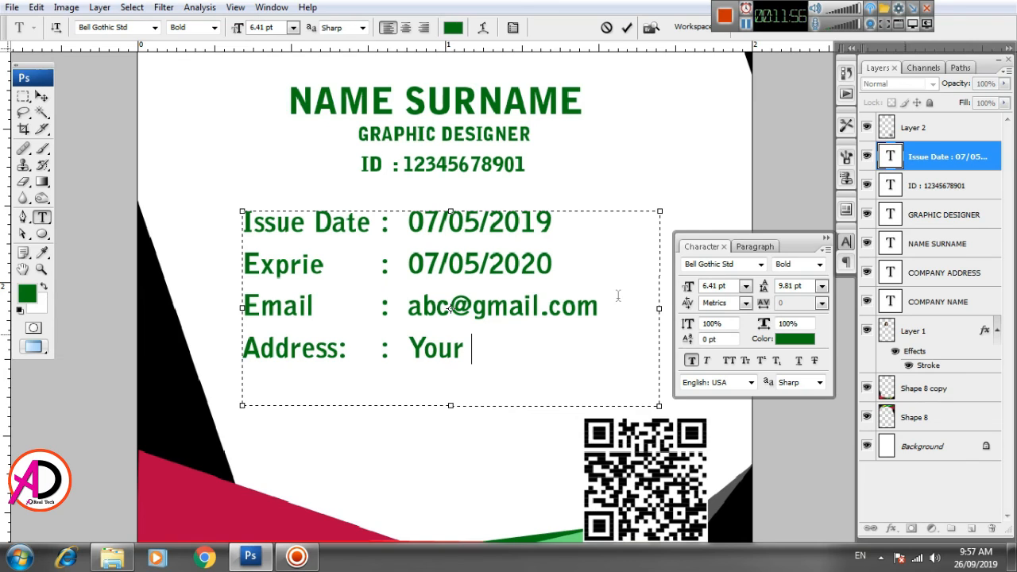
{"action": "type", "text": "Address"}
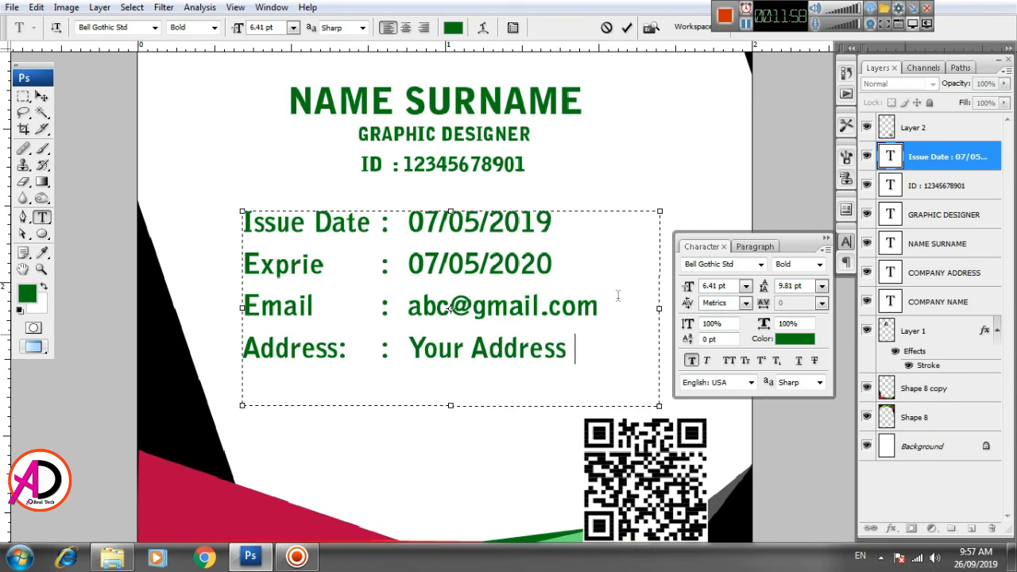
{"action": "type", "text": " Here"}
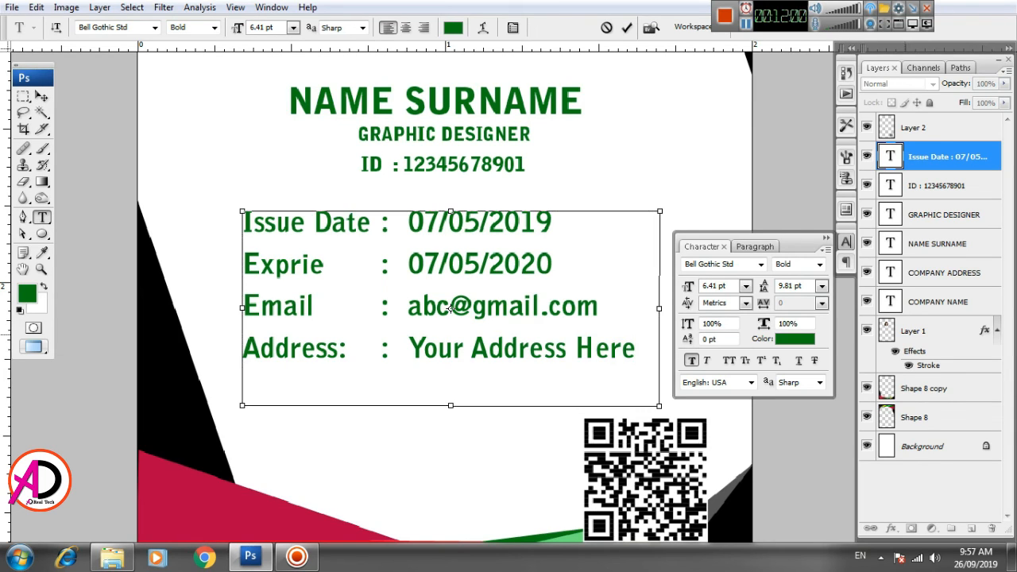
{"action": "key", "text": "ctrl+Return"}
{"action": "key", "text": "ctrl+minus"}
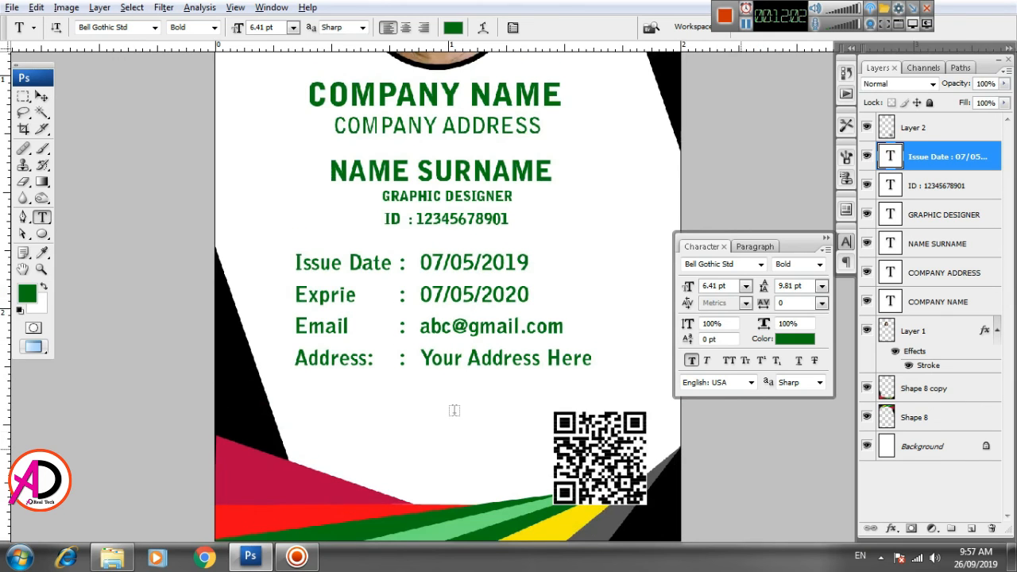
- Turn the whole details text block black
{"action": "left_click", "coordinate": [321, 266]}
{"action": "key", "text": "ctrl+a"}
{"action": "left_click", "coordinate": [797, 339]}
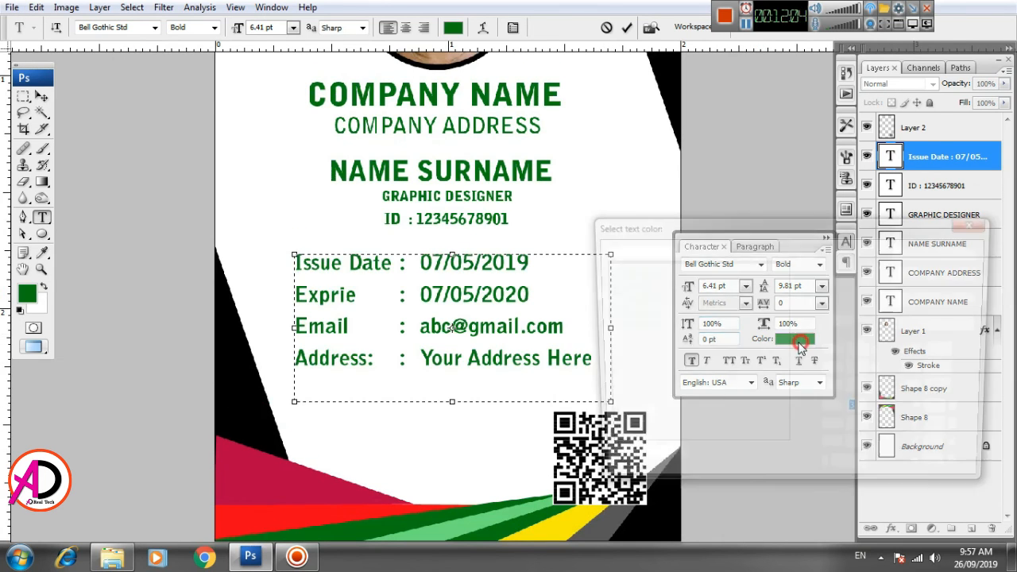
{"action": "left_click_drag", "start_coordinate": [635, 416], "coordinate": [570, 465]}
{"action": "left_click", "coordinate": [939, 253]}
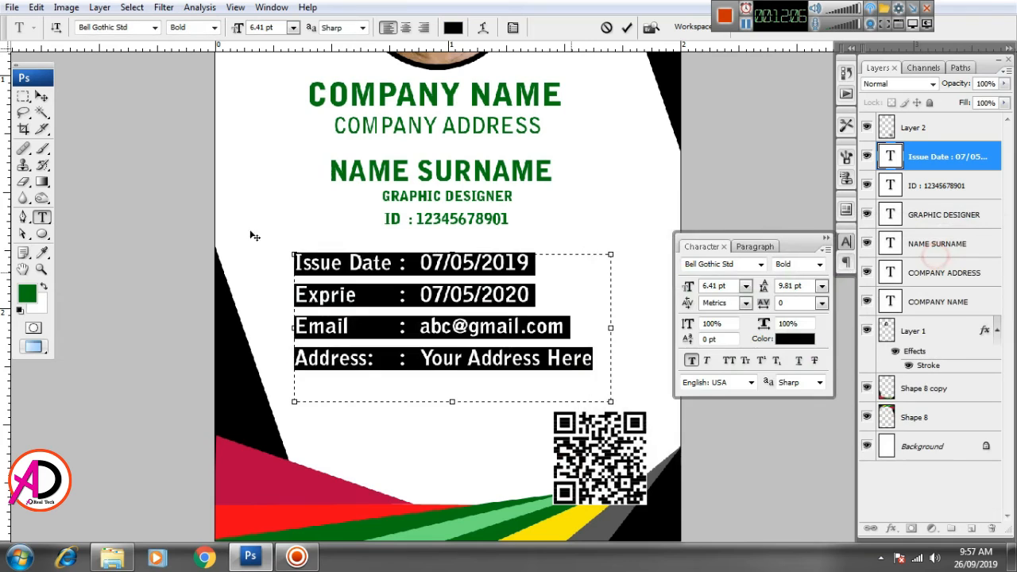
{"action": "left_click", "coordinate": [42, 96]}
{"action": "left_click_drag", "start_coordinate": [477, 262], "coordinate": [473, 343]}
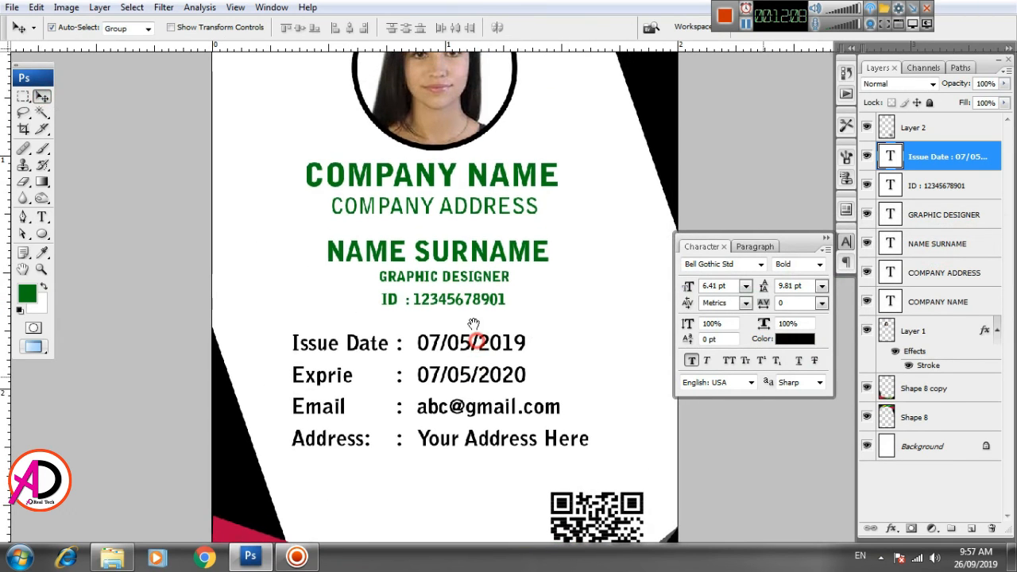
- Recolour COMPANY ADDRESS to near-black
{"action": "left_click", "coordinate": [41, 216]}
{"action": "triple_click", "coordinate": [376, 205]}
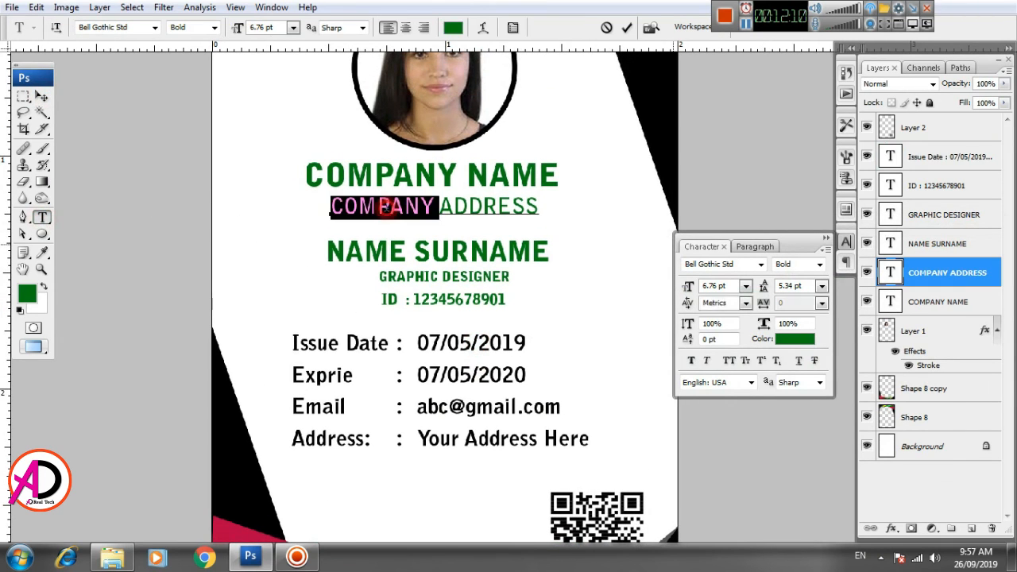
{"action": "left_click", "coordinate": [794, 338]}
{"action": "left_click", "coordinate": [599, 445]}
{"action": "left_click", "coordinate": [600, 447]}
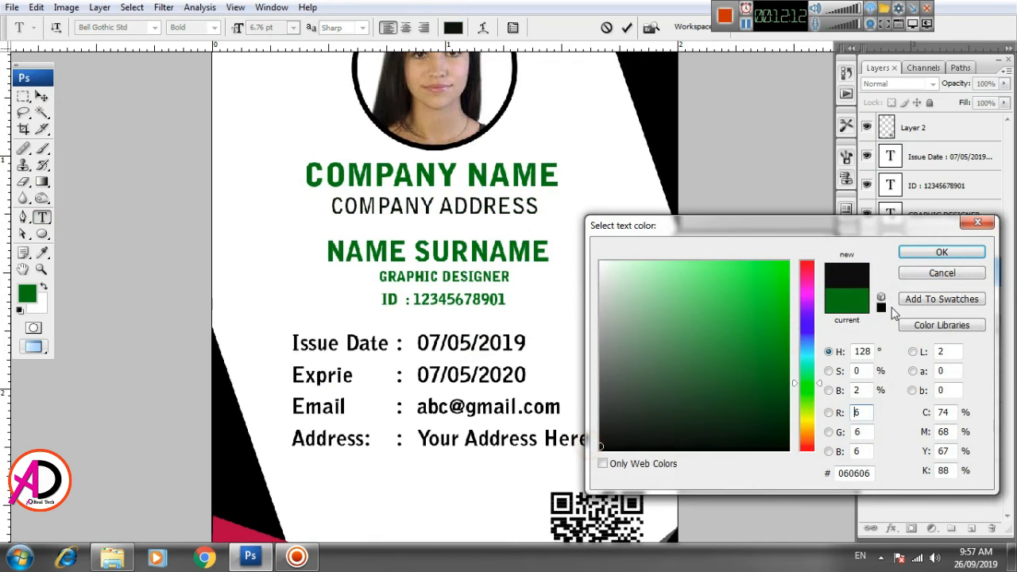
{"action": "left_click", "coordinate": [940, 252]}
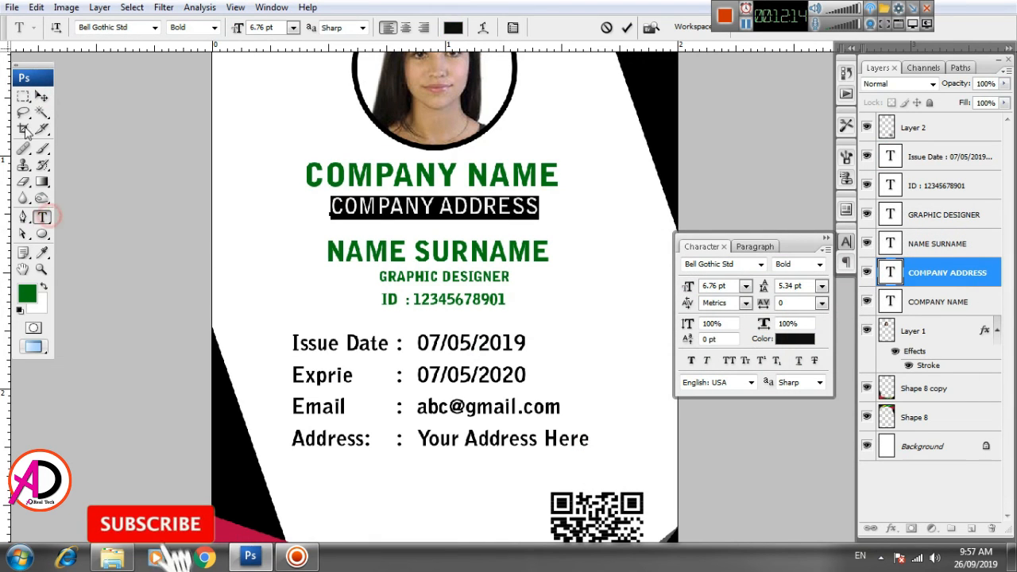
{"action": "left_click", "coordinate": [43, 96]}
- Make the GRAPHIC DESIGNER title black
{"action": "left_click", "coordinate": [41, 216]}
{"action": "left_click", "coordinate": [402, 254]}
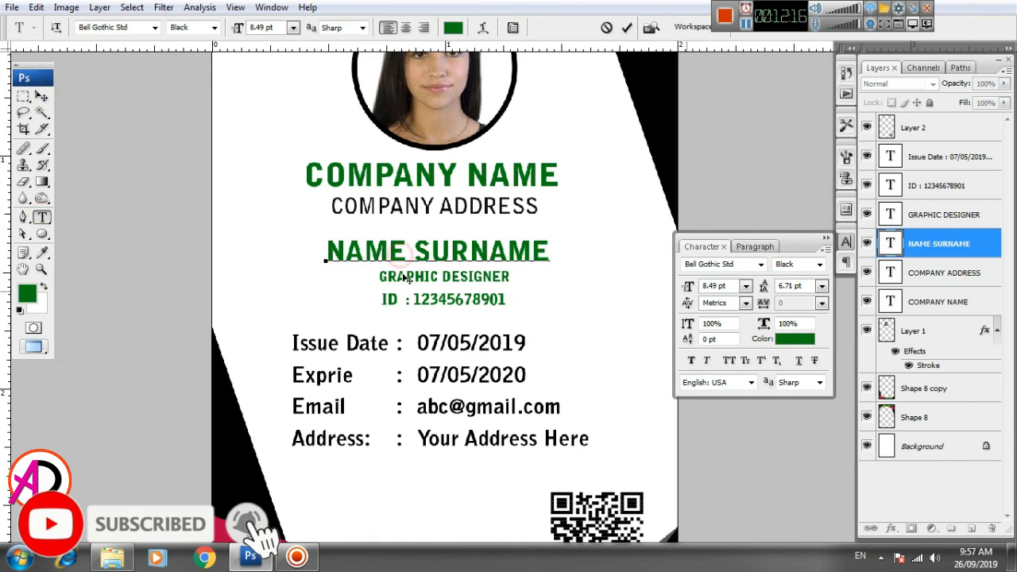
{"action": "left_click", "coordinate": [42, 96]}
{"action": "left_click", "coordinate": [42, 216]}
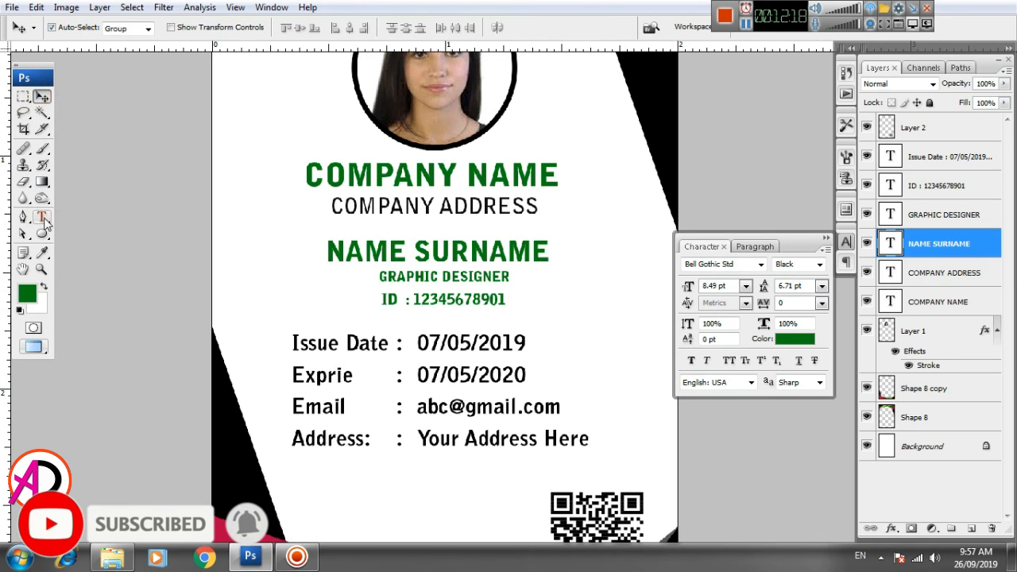
{"action": "triple_click", "coordinate": [419, 278]}
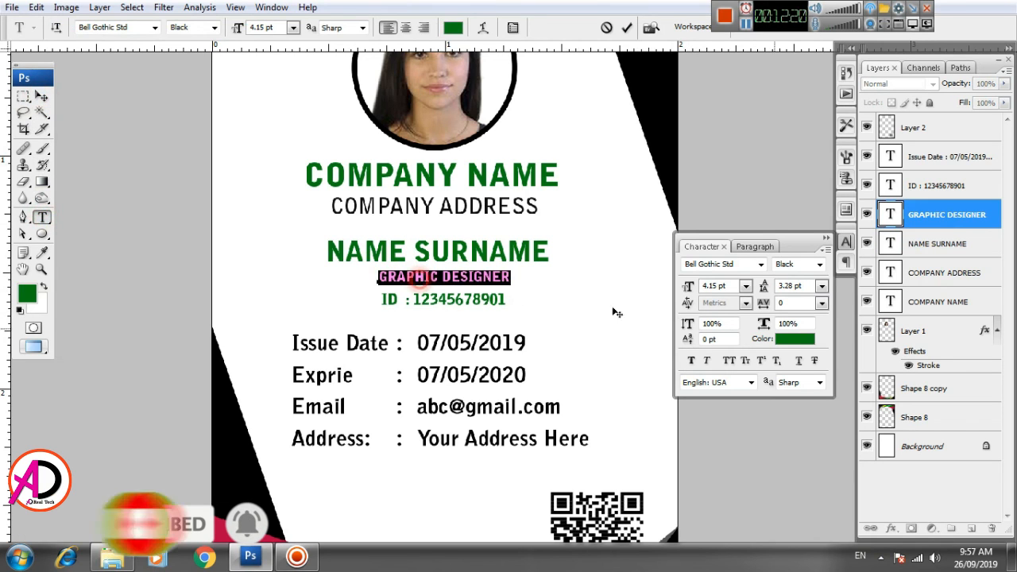
{"action": "left_click", "coordinate": [789, 341]}
{"action": "left_click_drag", "start_coordinate": [640, 421], "coordinate": [594, 454]}
{"action": "left_click", "coordinate": [941, 252]}
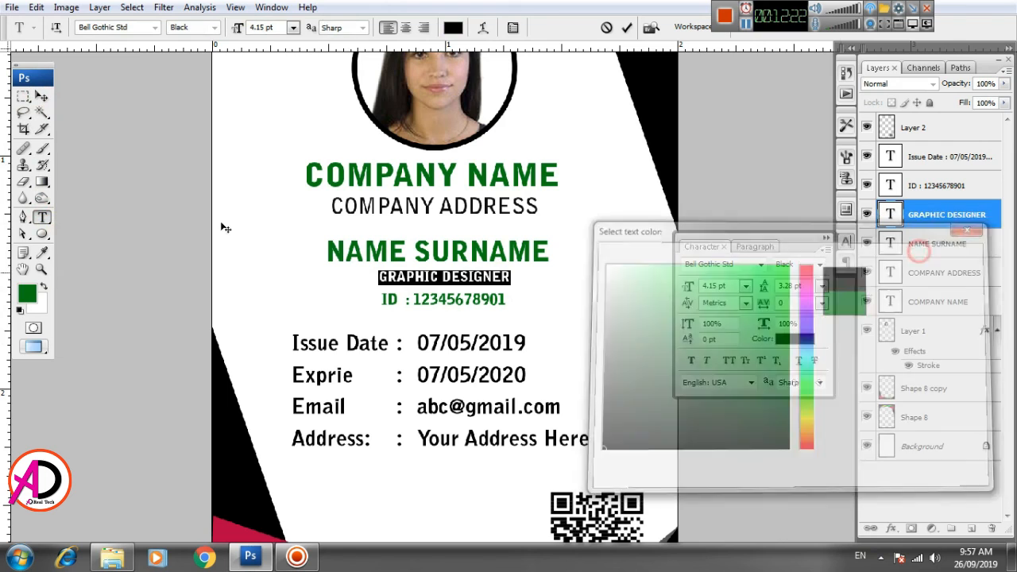
{"action": "left_click", "coordinate": [42, 96]}
- Recolour the ID line bright orange (ff5a00)
{"action": "left_click", "coordinate": [41, 217]}
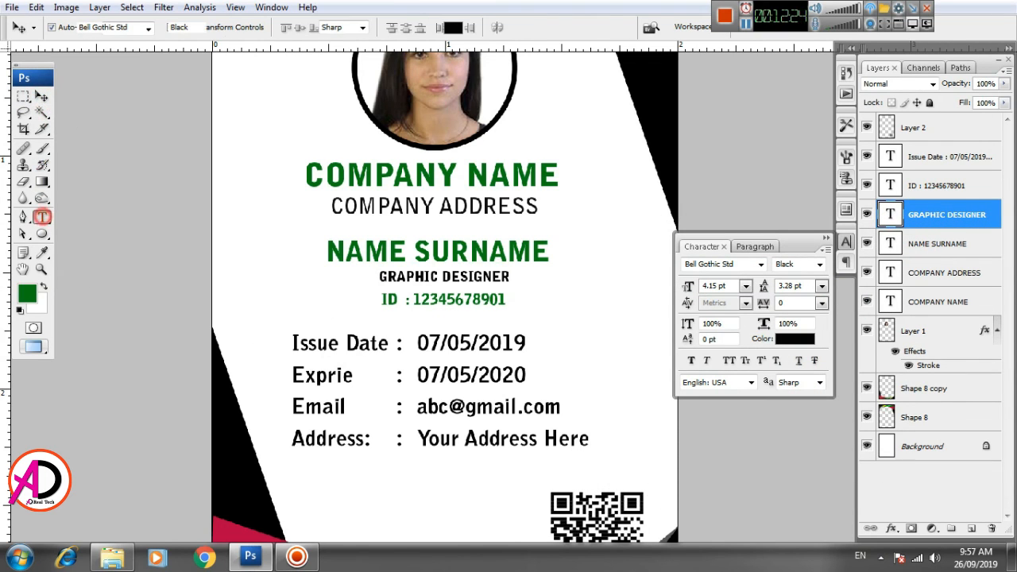
{"action": "left_click", "coordinate": [439, 301]}
{"action": "triple_click", "coordinate": [439, 300]}
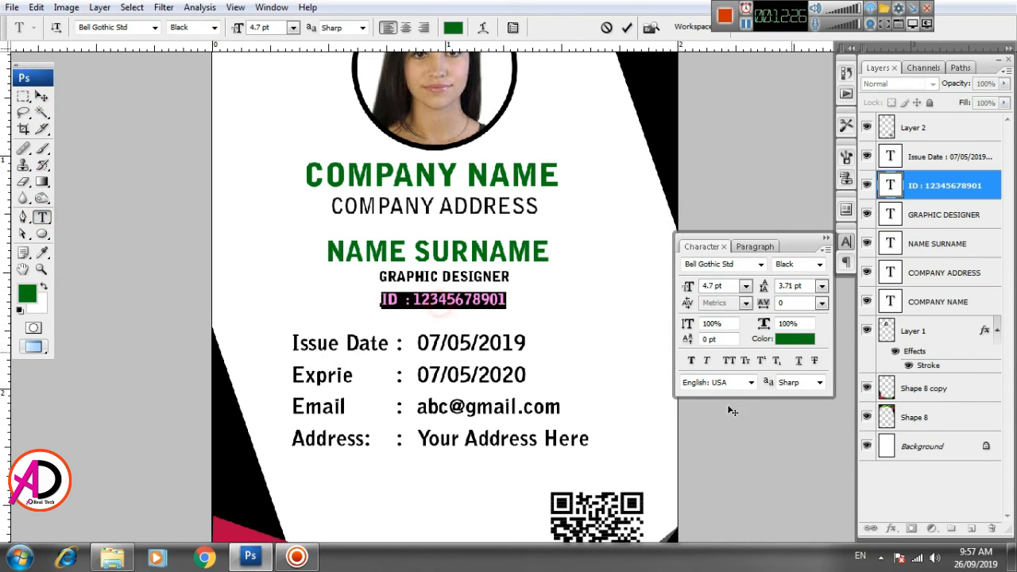
{"action": "left_click", "coordinate": [794, 340]}
{"action": "left_click", "coordinate": [626, 417]}
{"action": "left_click_drag", "start_coordinate": [626, 416], "coordinate": [635, 390]}
{"action": "left_click_drag", "start_coordinate": [806, 427], "coordinate": [806, 439]}
{"action": "left_click", "coordinate": [784, 282]}
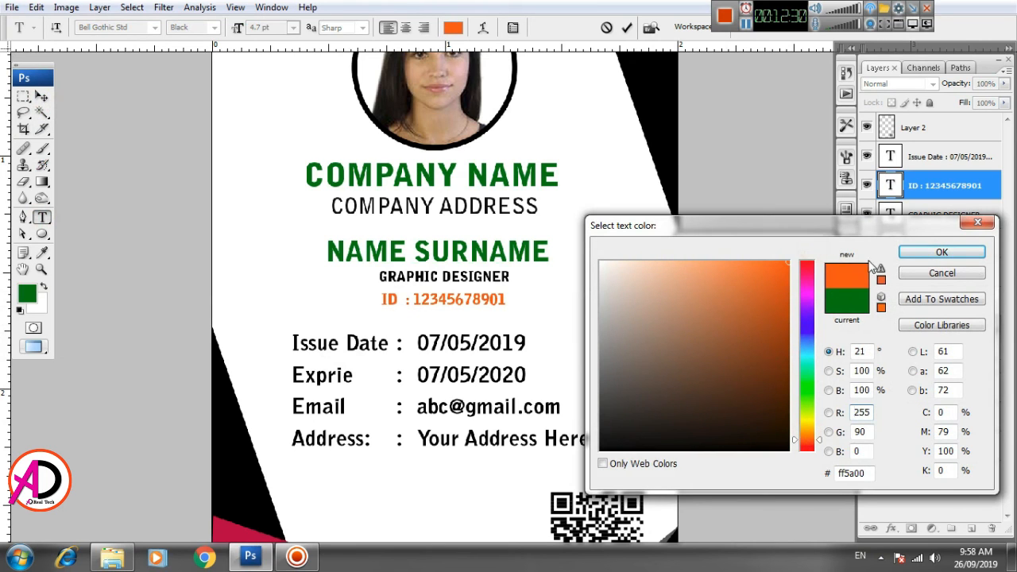
{"action": "left_click", "coordinate": [941, 252]}
{"action": "left_click", "coordinate": [42, 95]}
{"action": "scroll", "coordinate": [354, 400], "scroll_direction": "down", "scroll_amount": 3}
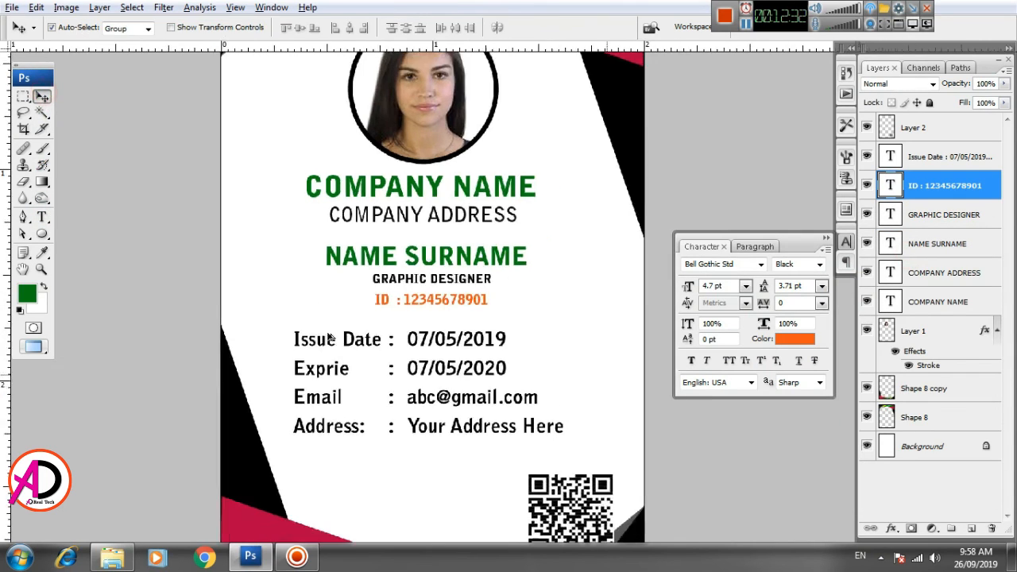
- Nudge the circular photo slightly up
{"action": "scroll", "coordinate": [354, 400], "scroll_direction": "up", "scroll_amount": 2}
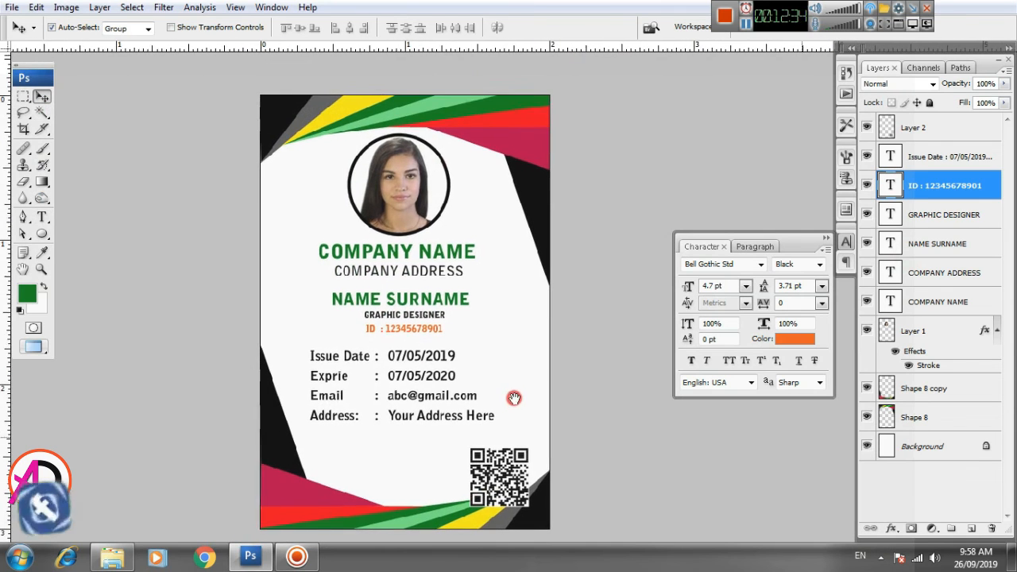
{"action": "scroll", "coordinate": [513, 397], "scroll_direction": "down", "scroll_amount": 2}
{"action": "scroll", "coordinate": [518, 402], "scroll_direction": "up", "scroll_amount": 2}
{"action": "left_click_drag", "start_coordinate": [518, 403], "coordinate": [532, 384]}
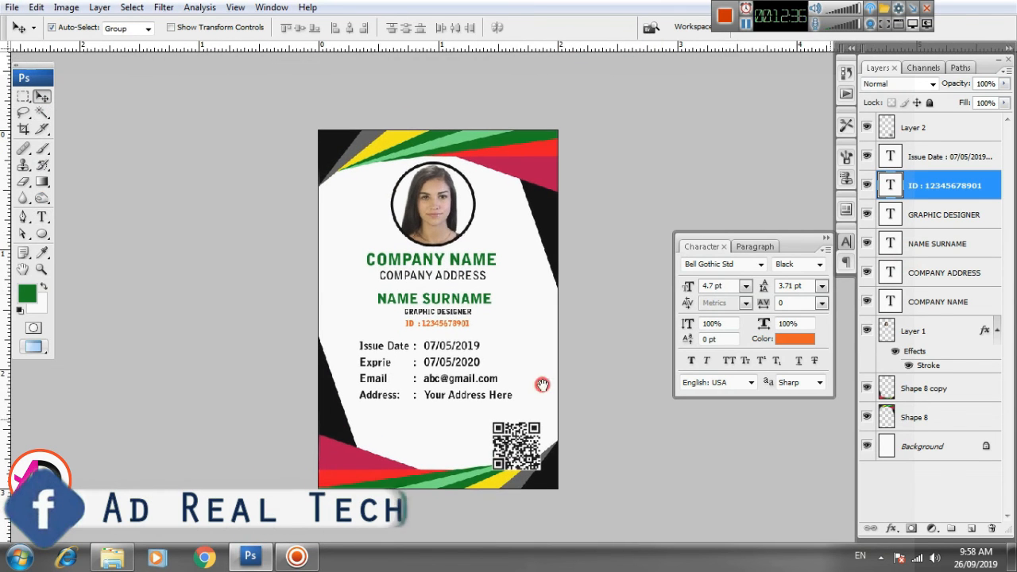
{"action": "left_click", "coordinate": [442, 195]}
{"action": "left_click_drag", "start_coordinate": [441, 195], "coordinate": [445, 190]}
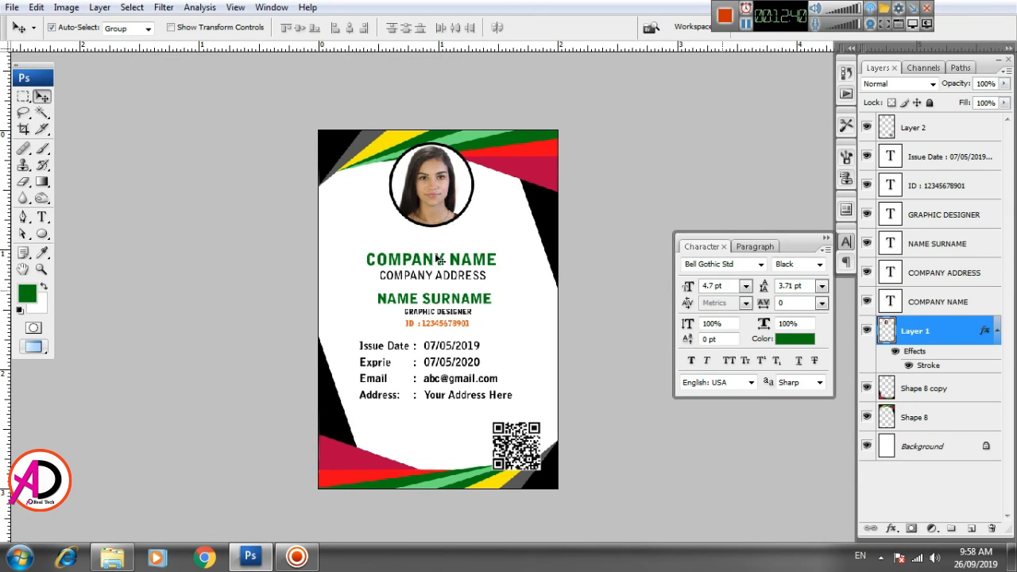
- Move COMPANY NAME and COMPANY ADDRESS slightly higher on the card
{"action": "left_click_drag", "start_coordinate": [430, 258], "coordinate": [434, 235]}
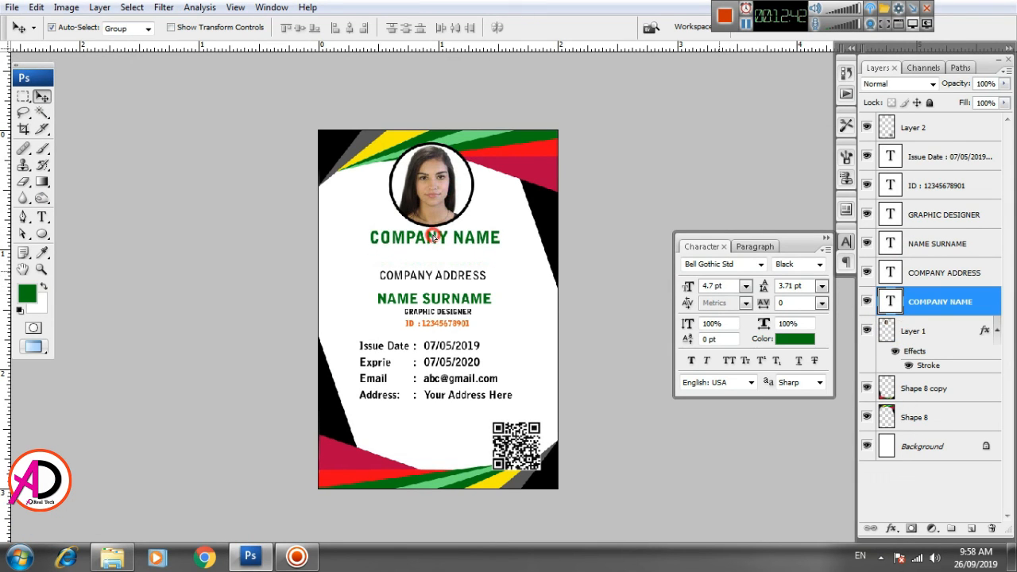
{"action": "left_click_drag", "start_coordinate": [416, 272], "coordinate": [416, 254]}
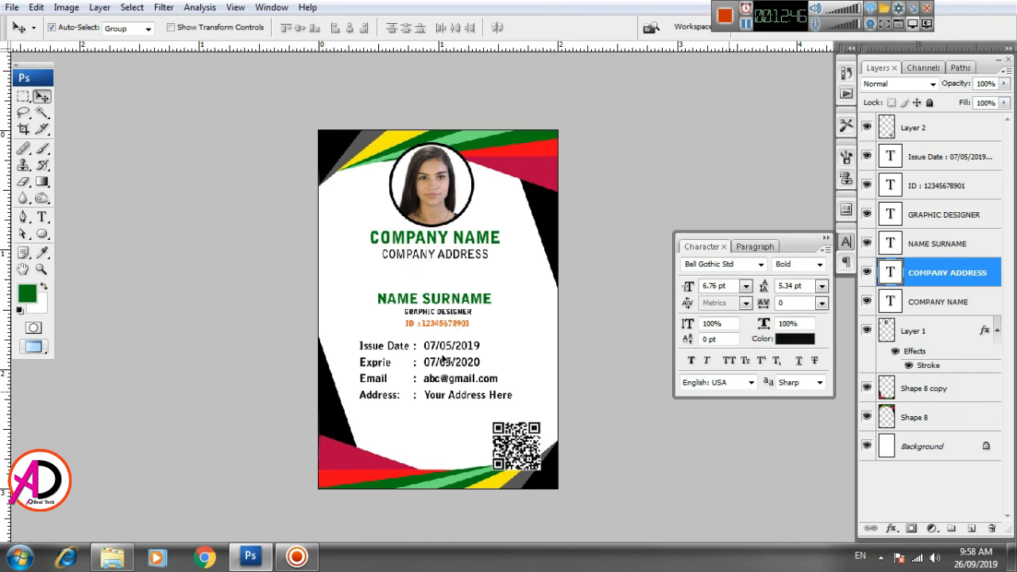
{"action": "scroll", "coordinate": [443, 360], "scroll_direction": "up", "scroll_amount": 3}
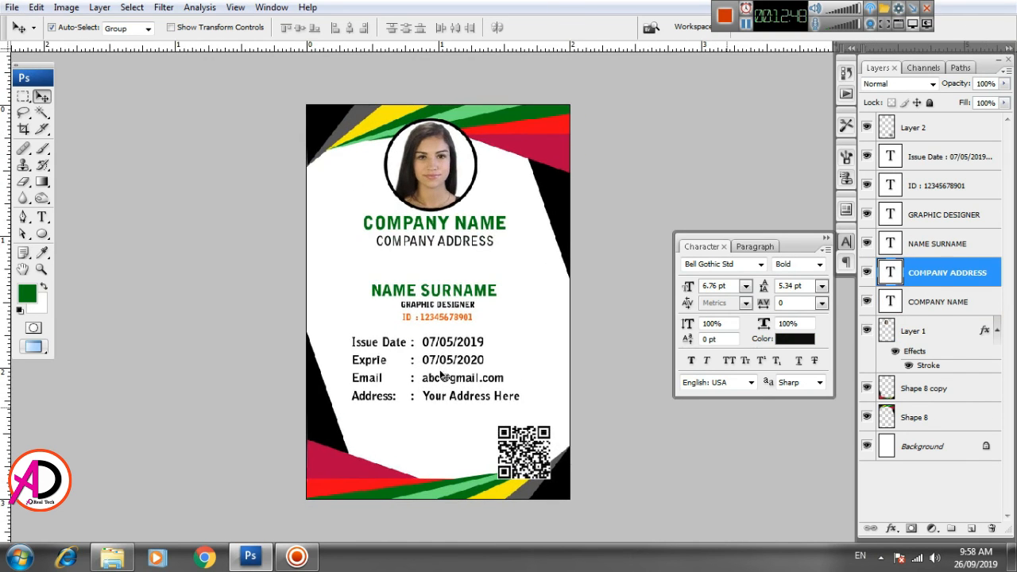
{"action": "scroll", "coordinate": [441, 376], "scroll_direction": "down", "scroll_amount": 3}
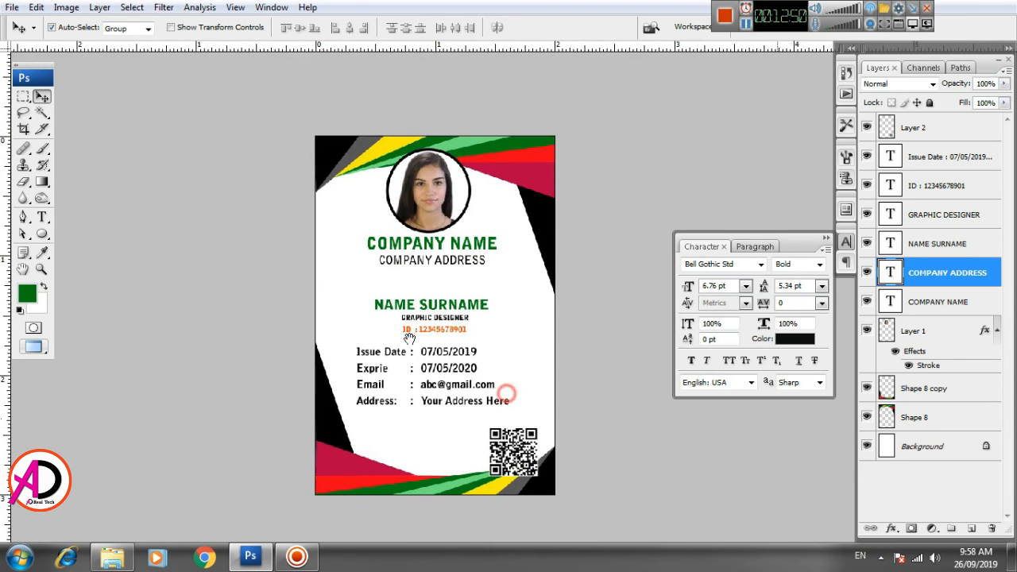
{"action": "scroll", "coordinate": [532, 366], "scroll_direction": "up", "scroll_amount": 2}
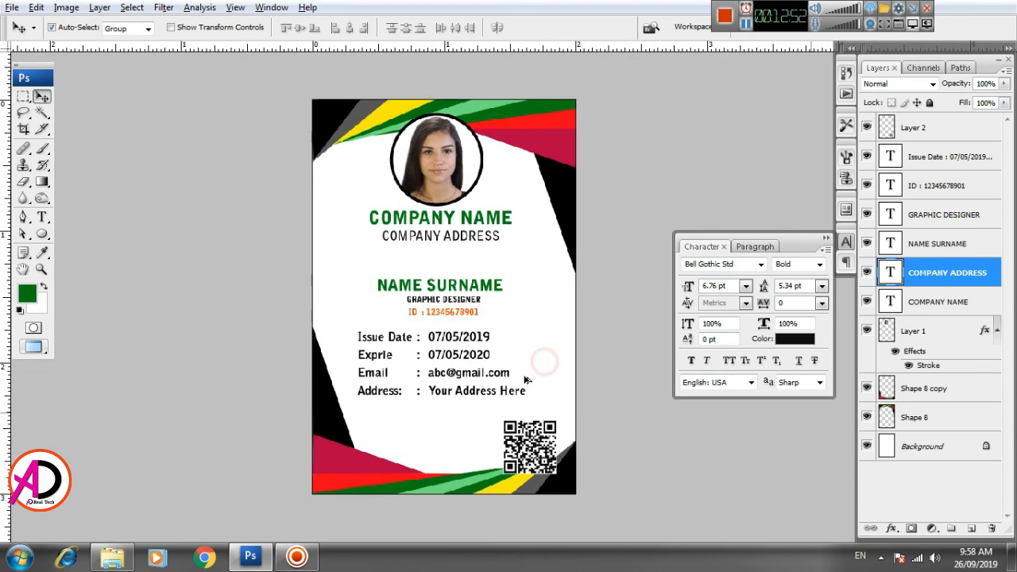
{"action": "scroll", "coordinate": [524, 385], "scroll_direction": "up", "scroll_amount": 2}
{"action": "scroll", "coordinate": [524, 389], "scroll_direction": "down", "scroll_amount": 2}
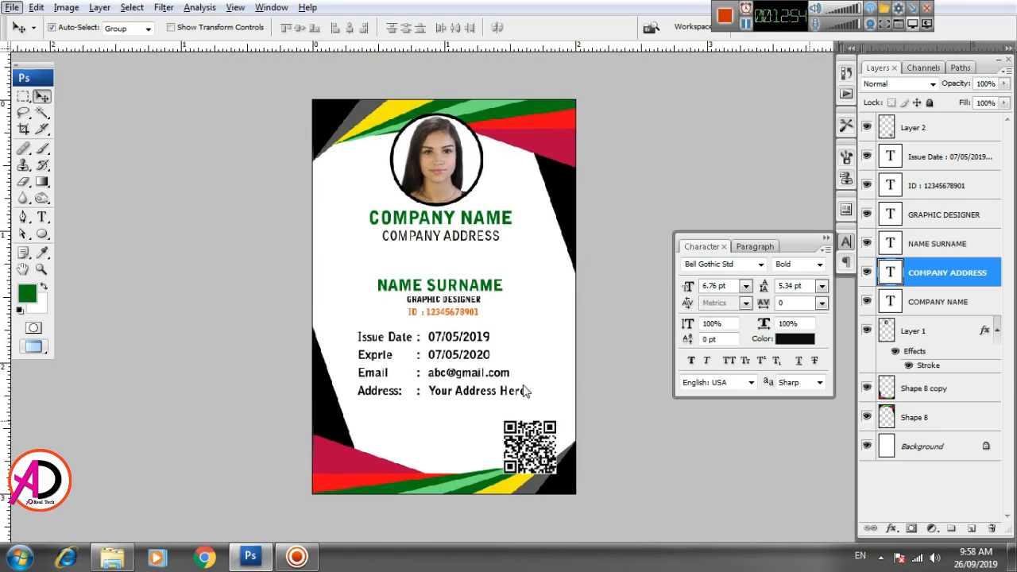
{"action": "scroll", "coordinate": [554, 374], "scroll_direction": "up", "scroll_amount": 2}
{"action": "left_click_drag", "start_coordinate": [561, 376], "coordinate": [587, 385]}
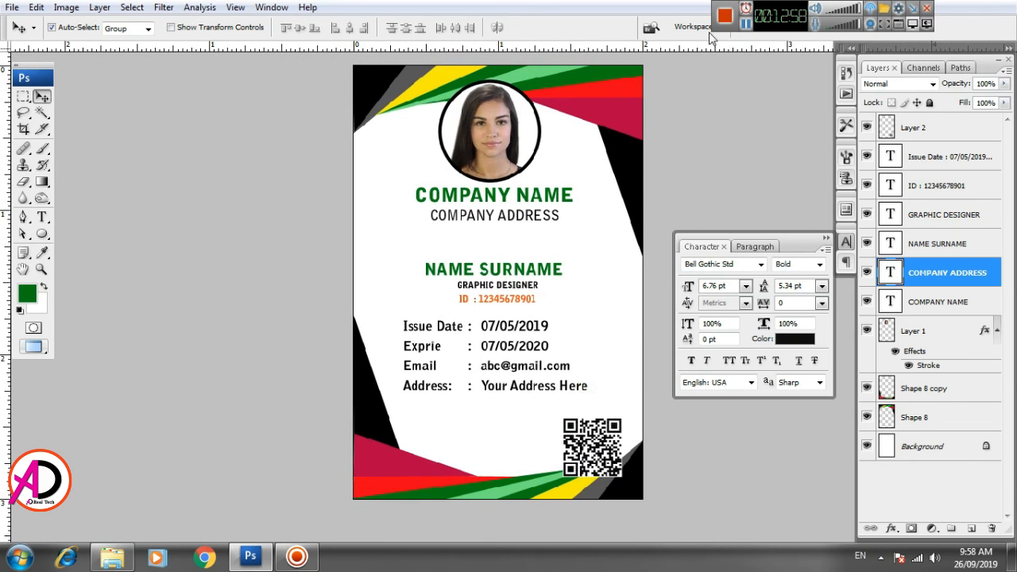